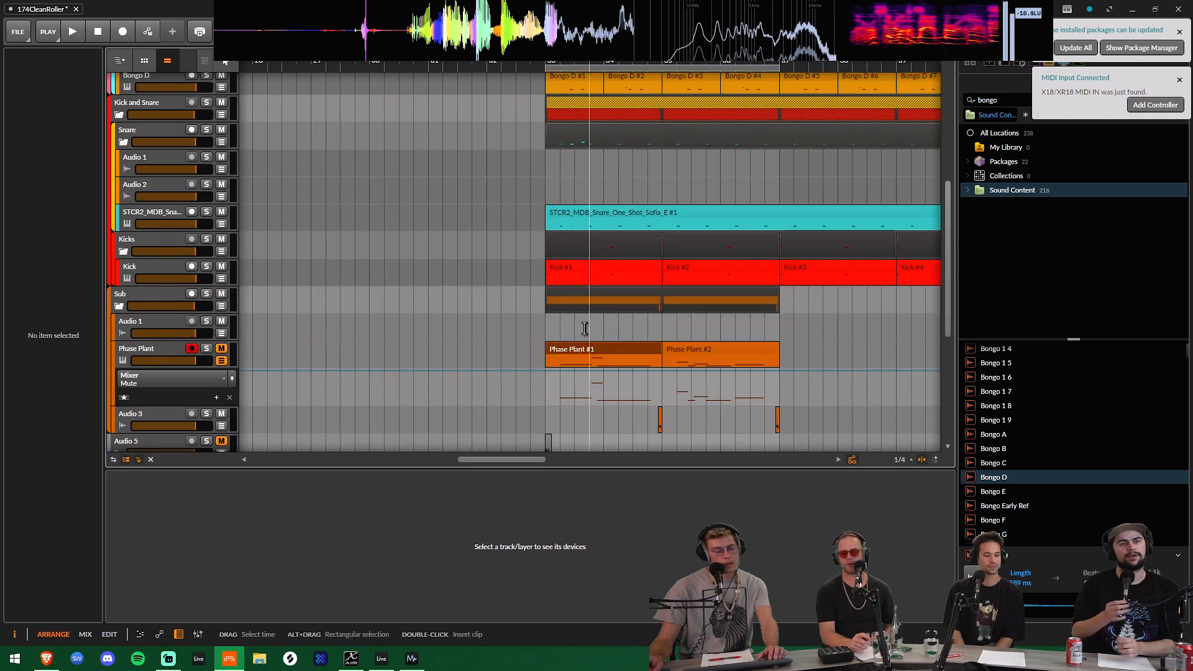
Play the arrangement from the loop start to hear the current drums, and stop playback.
click(567, 263)
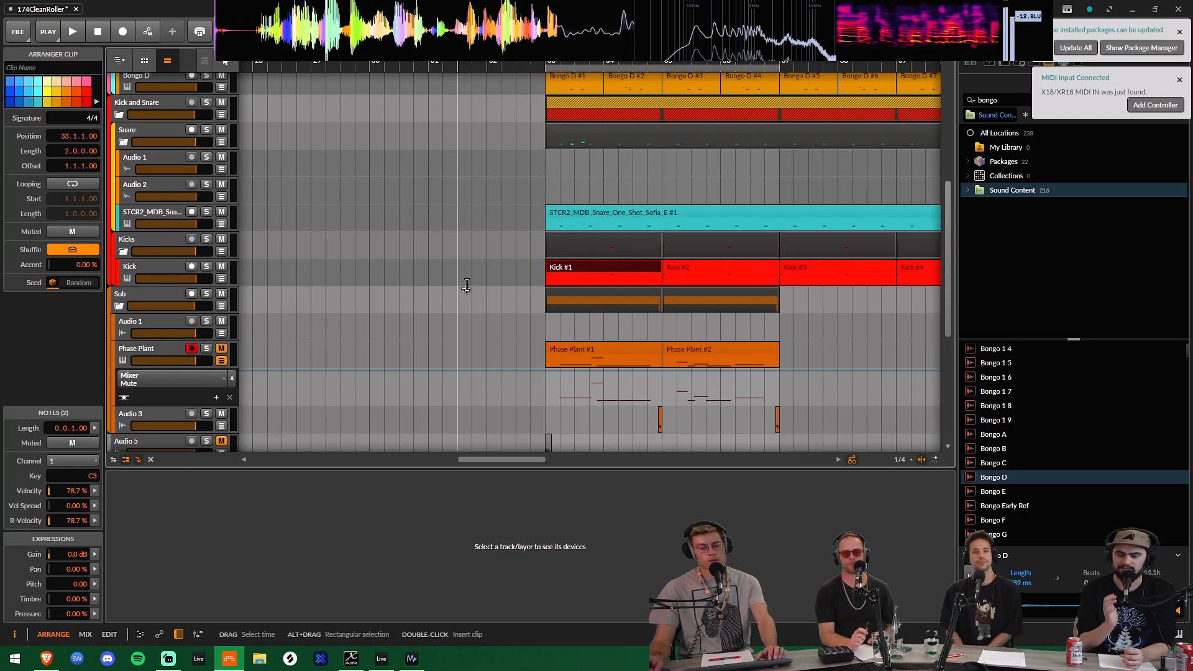
key(space)
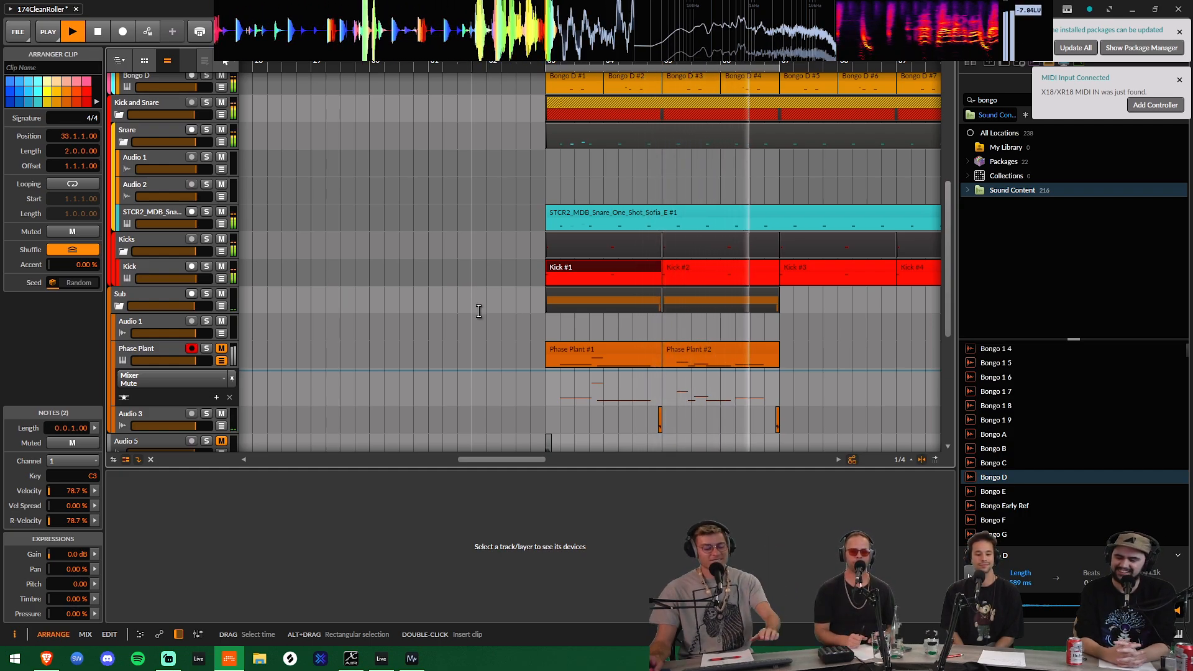
key(space)
Add an audio track named Drumbuss directly after the SideChain track and route its output to PreMaster.
scroll(450, 309, down, 4)
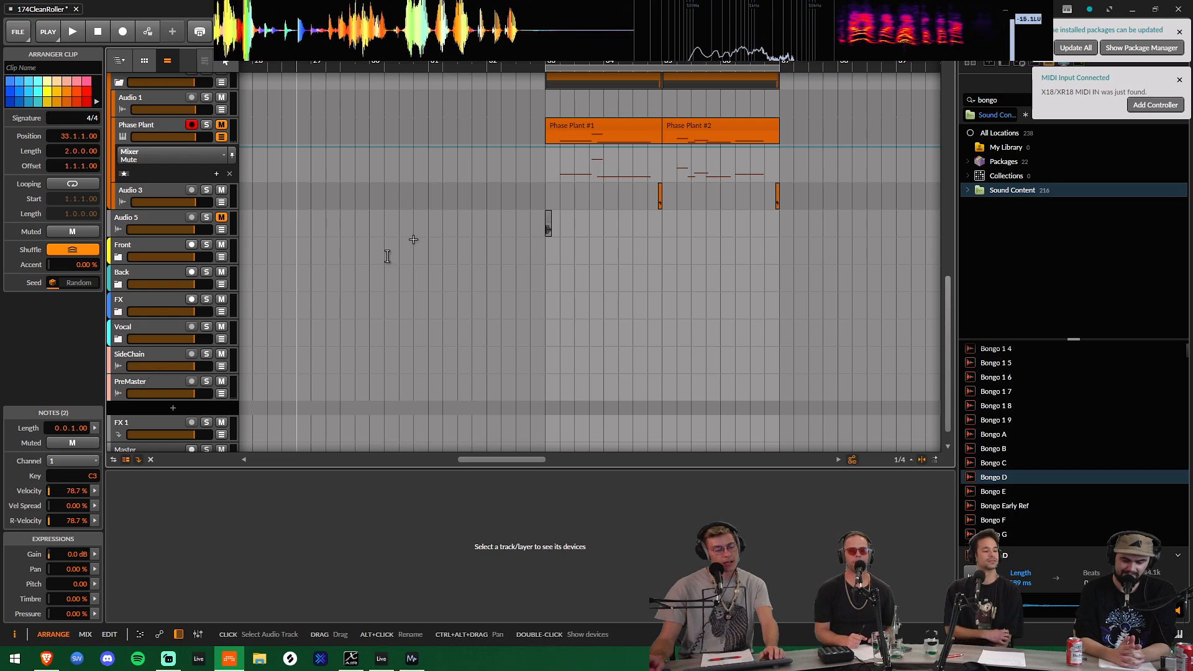
scroll(394, 248, up, 4)
scroll(367, 274, down, 4)
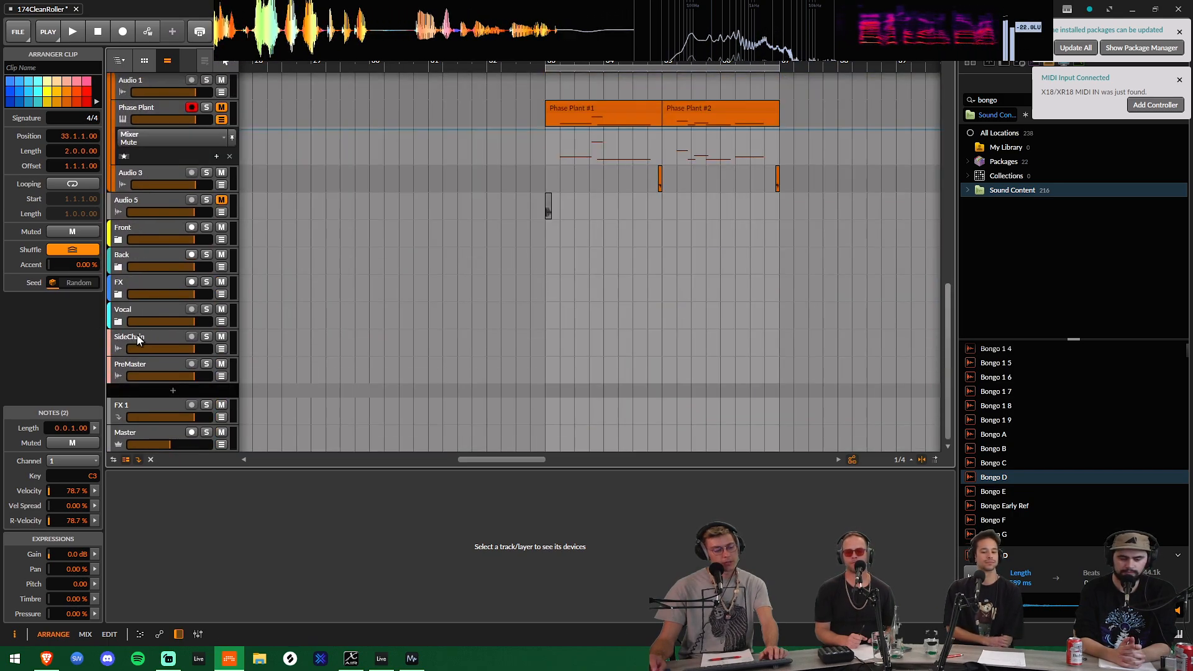
click(137, 338)
key(ctrl+t)
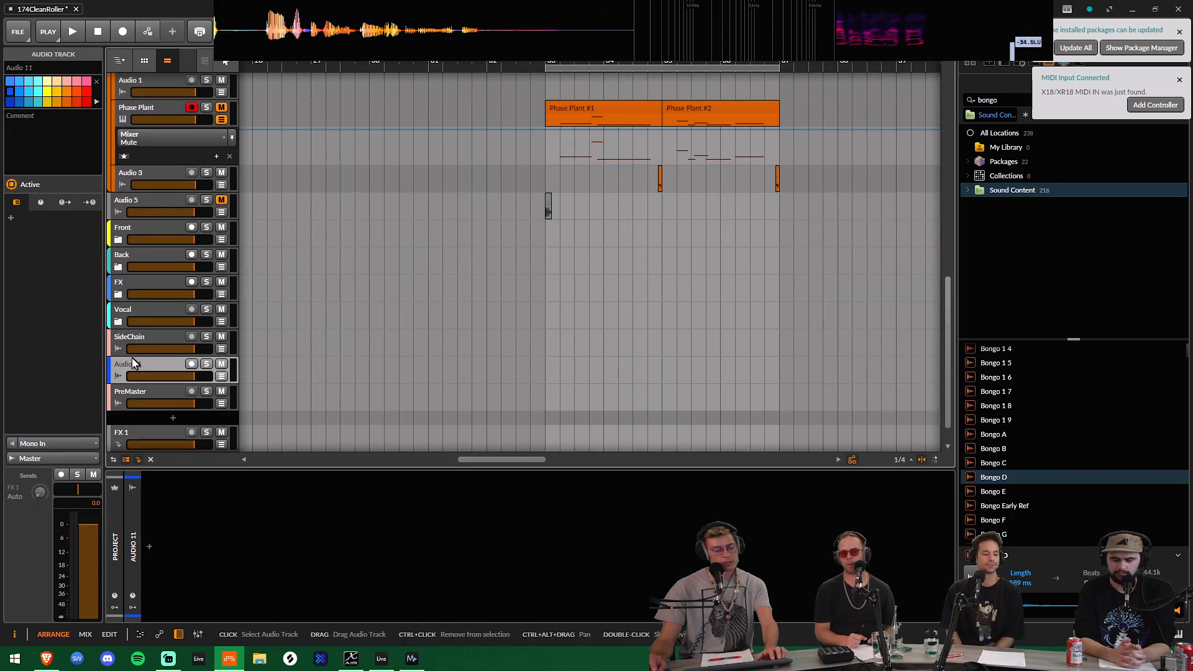
key(ctrl+r)
text(Drum)
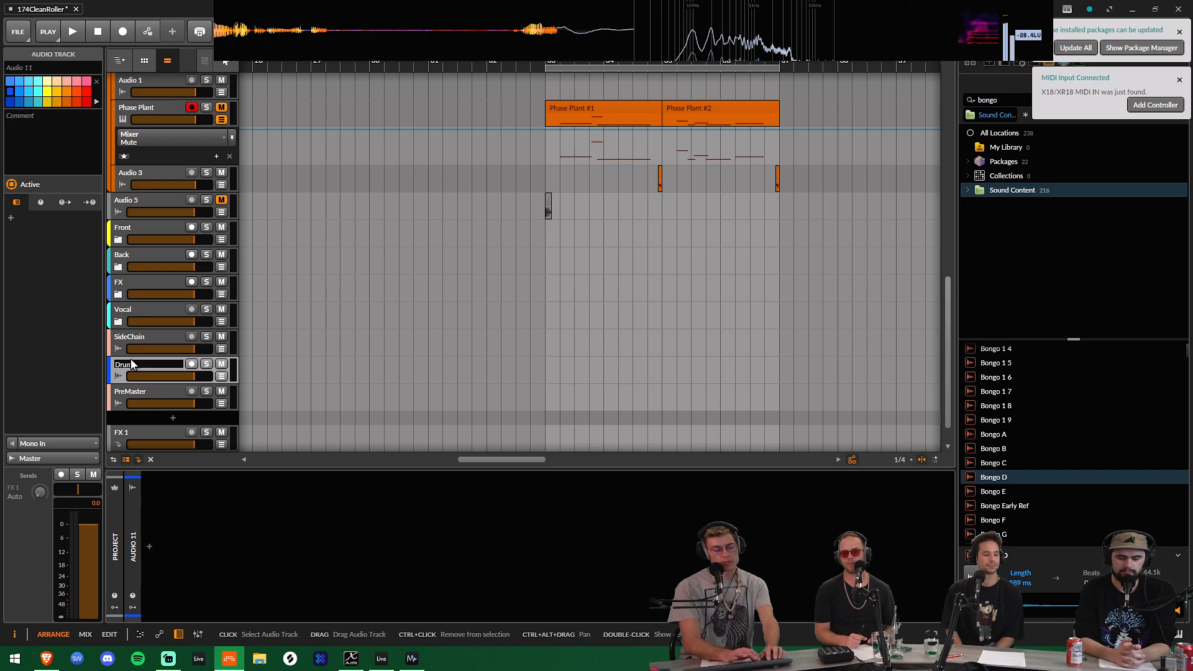
key(Return)
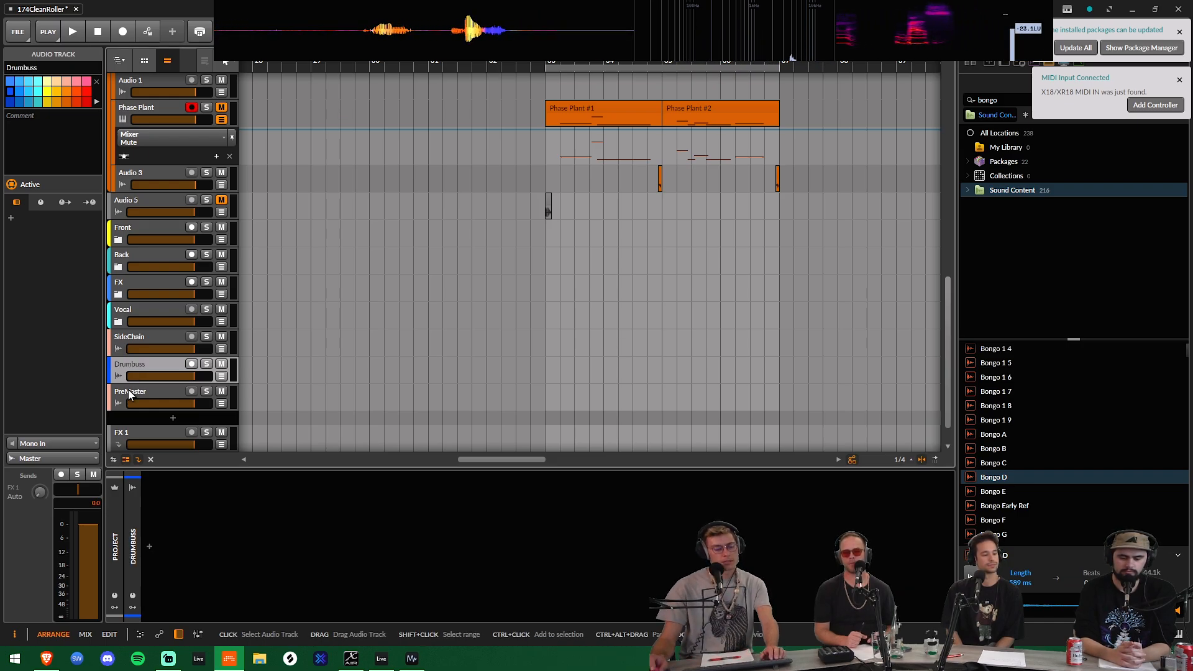
click(35, 458)
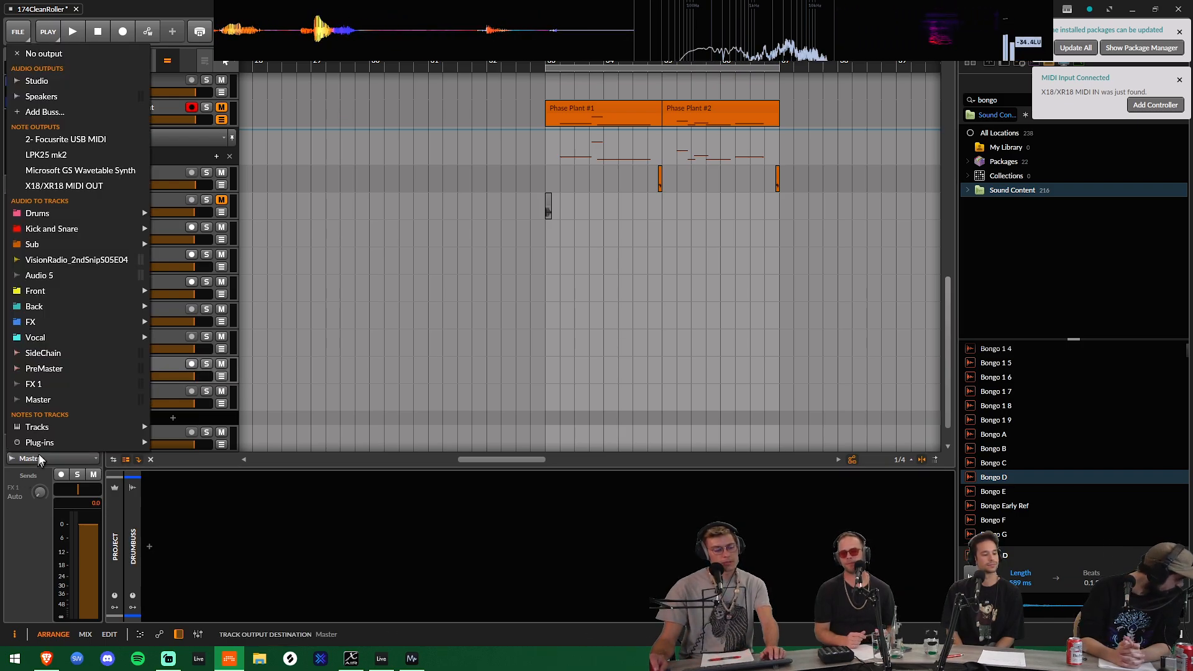
click(59, 368)
Route the outputs of the Drums group and the Kick and Snare group to the Drumbuss track.
scroll(259, 367, up, 10)
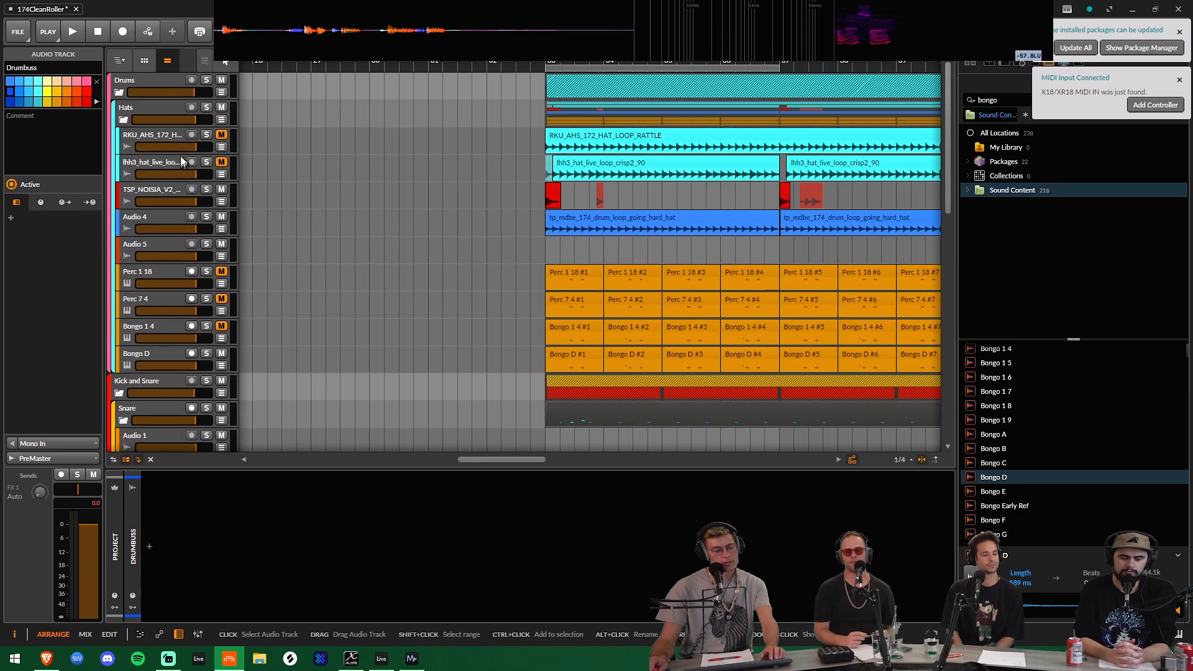
click(143, 86)
click(28, 458)
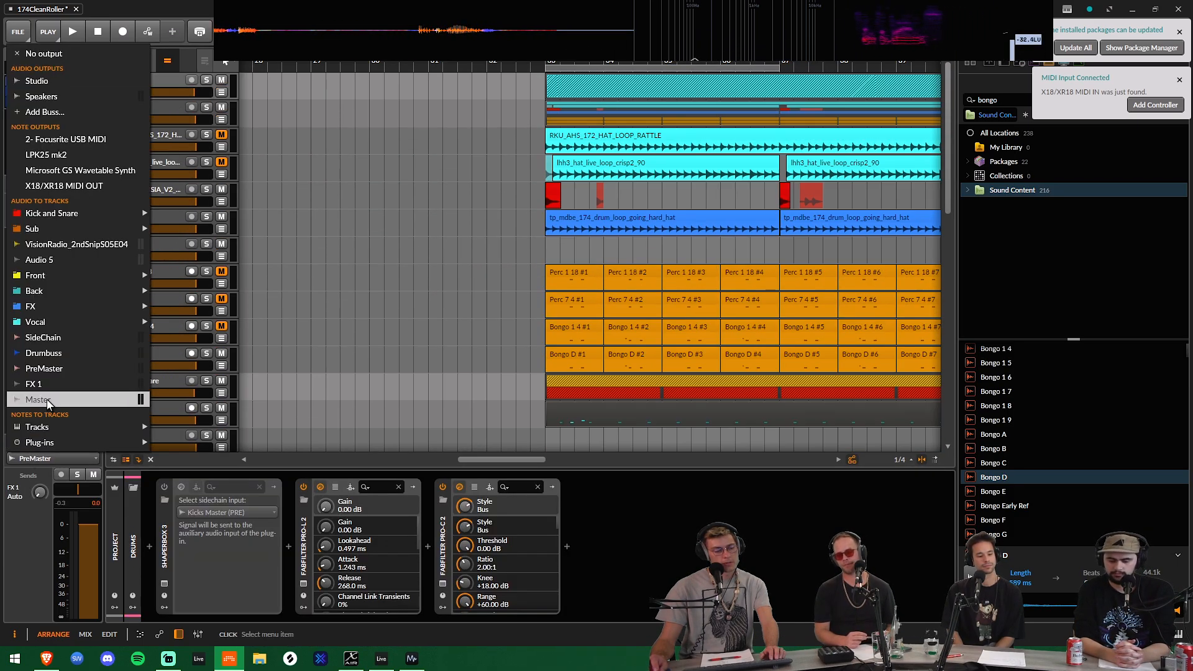
click(37, 346)
click(149, 387)
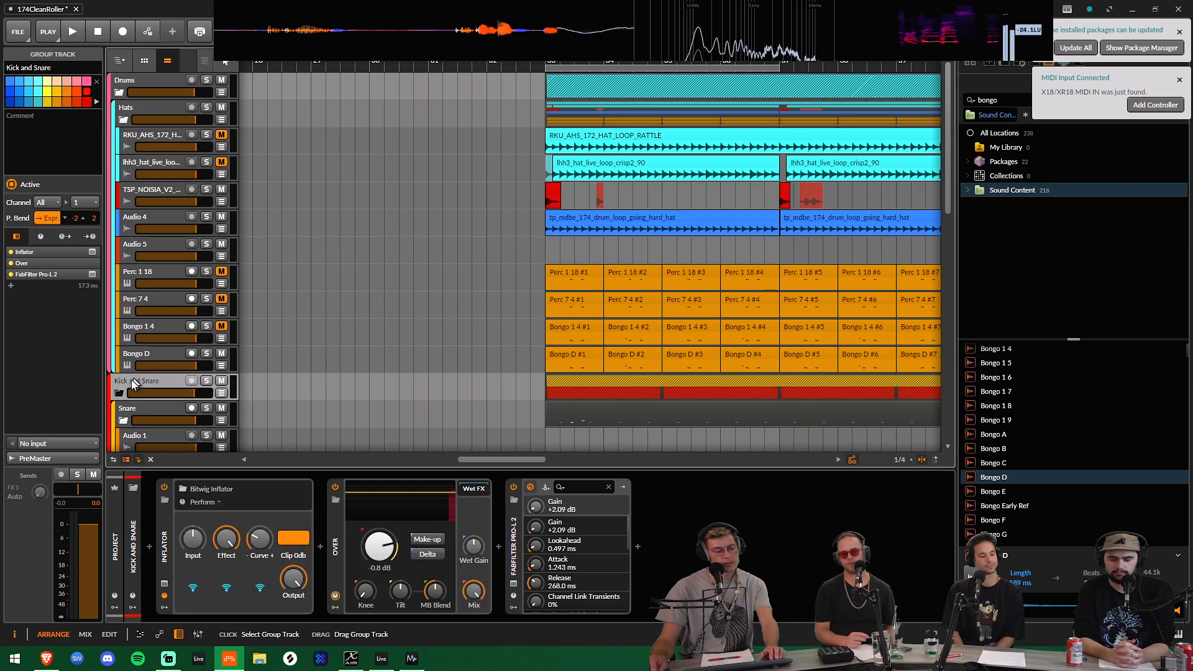
click(45, 456)
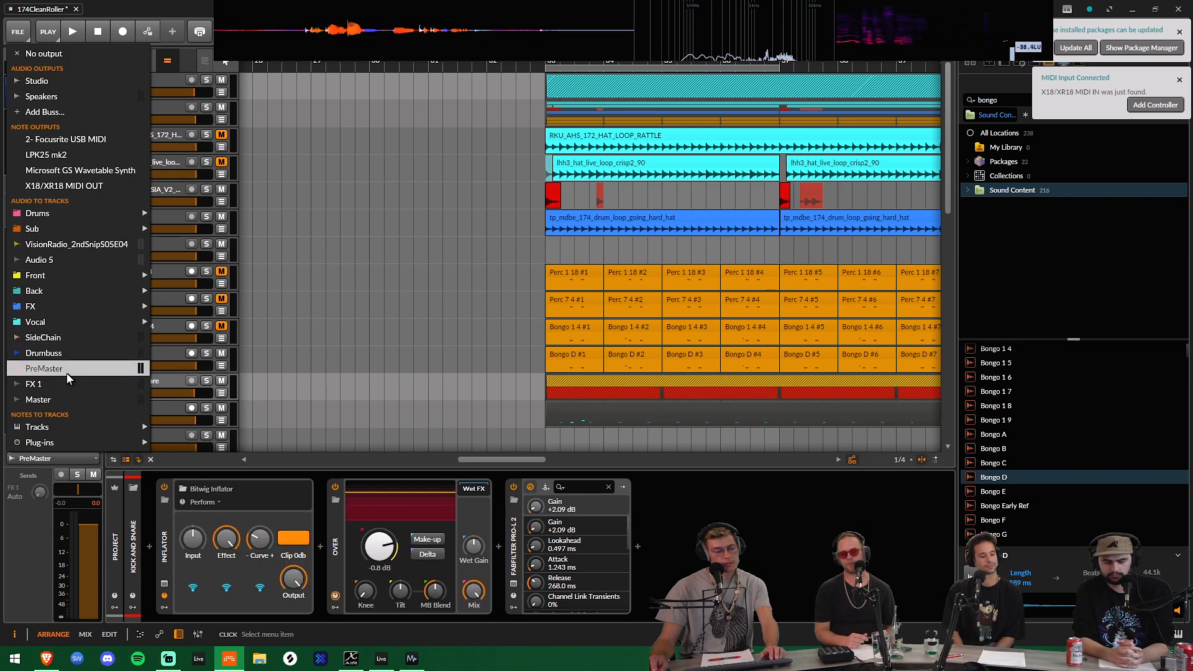
click(65, 353)
Solo the Drumbuss track and start playback to hear the combined drums.
scroll(210, 393, down, 10)
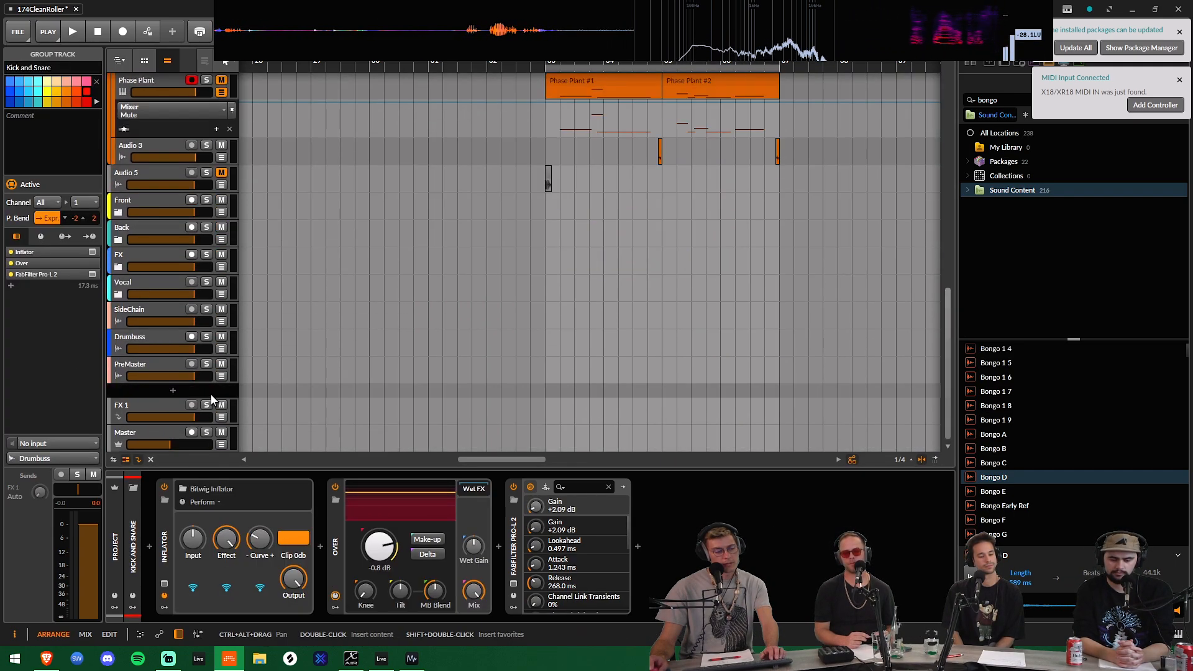
click(165, 334)
click(207, 339)
key(space)
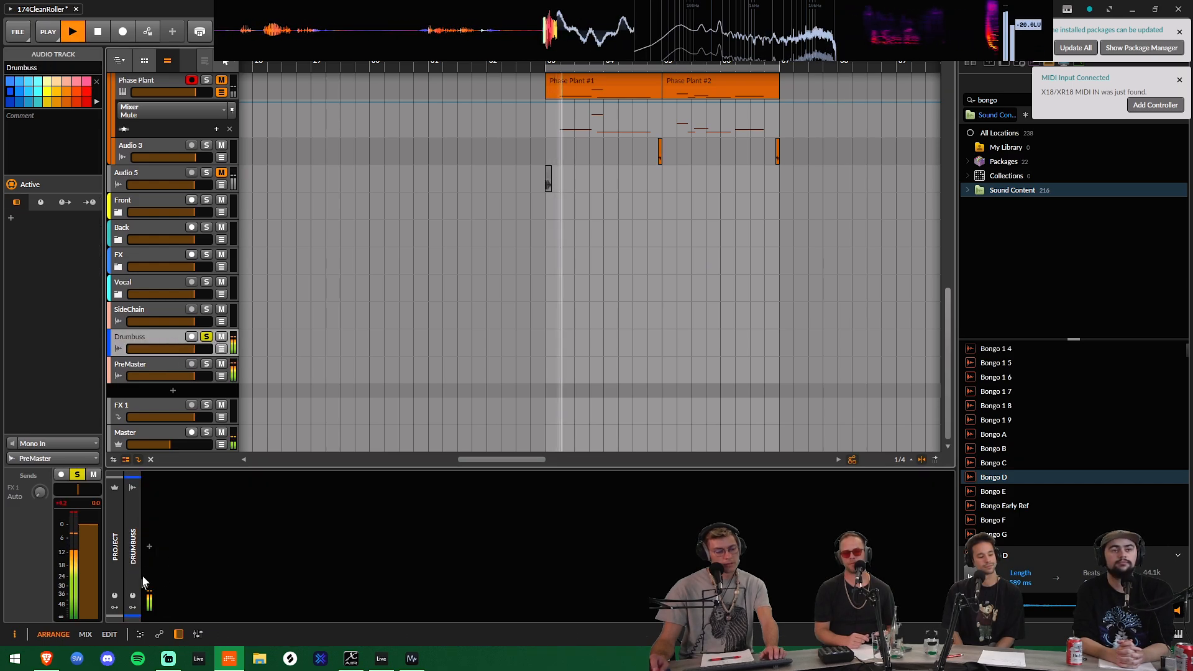
Insert a Freq Split device on the Drumbuss track.
click(150, 547)
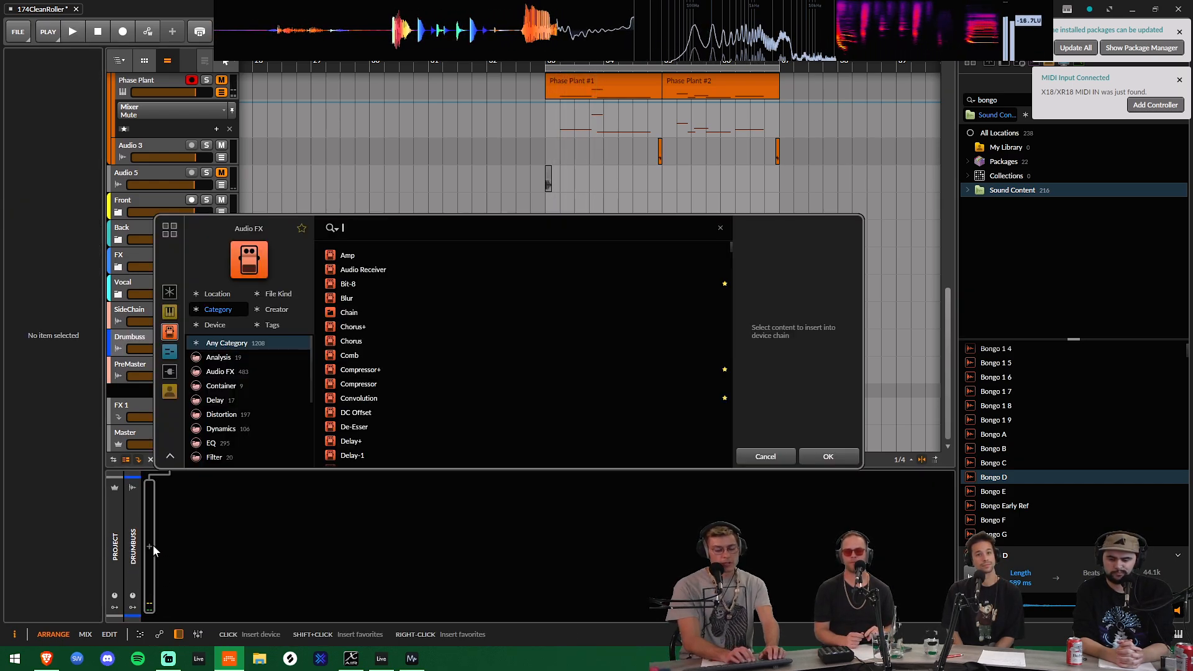
text(slpi)
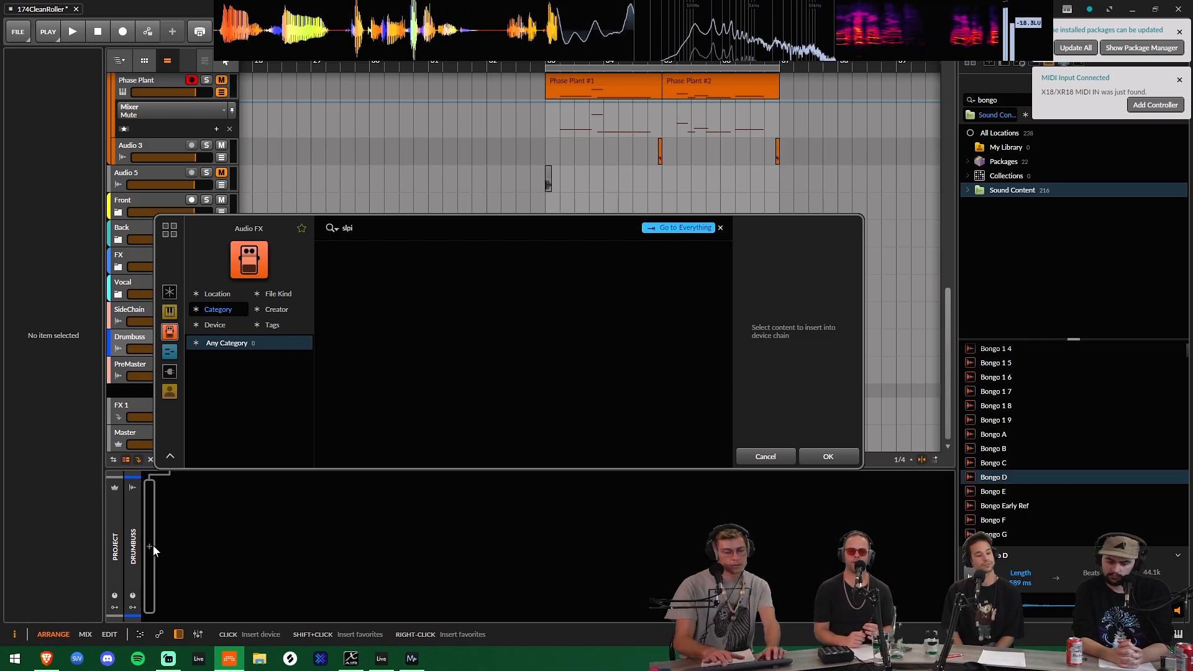
key(BackSpace)
key(BackSpace)
key(BackSpace)
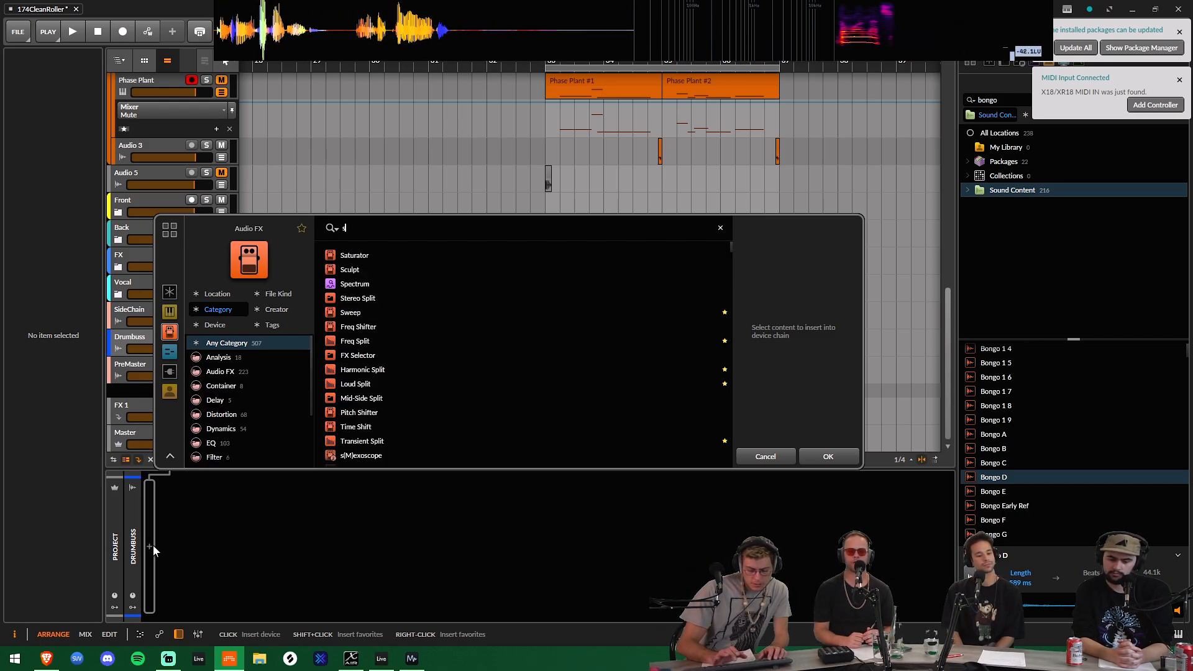
text(pl)
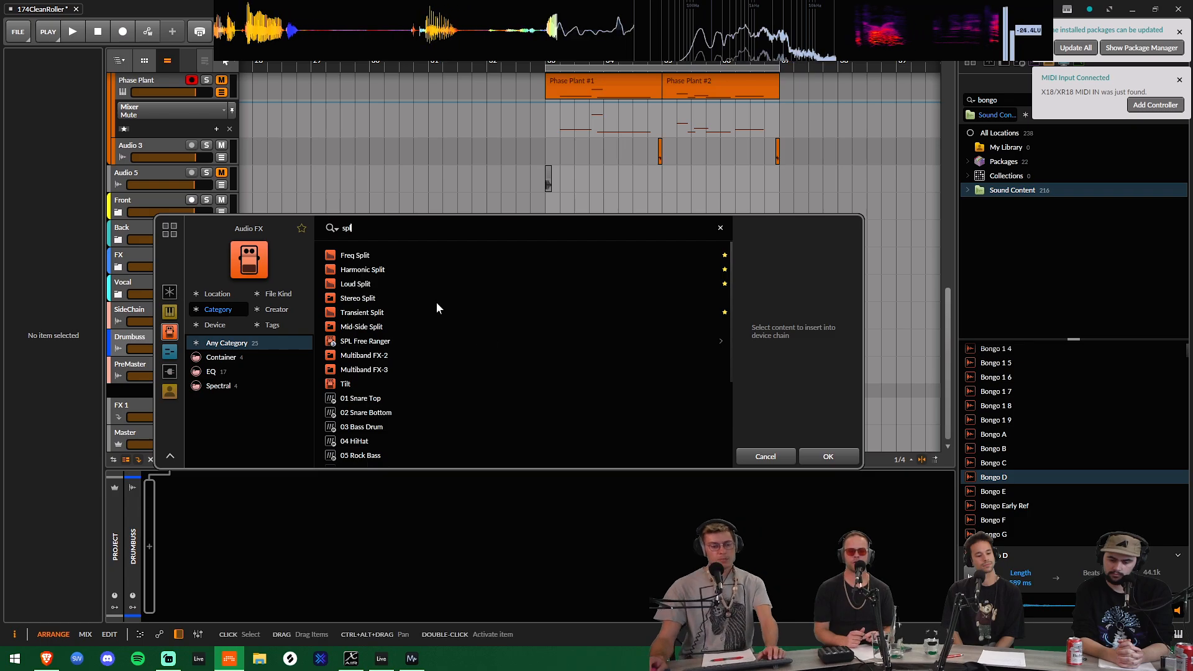
click(375, 255)
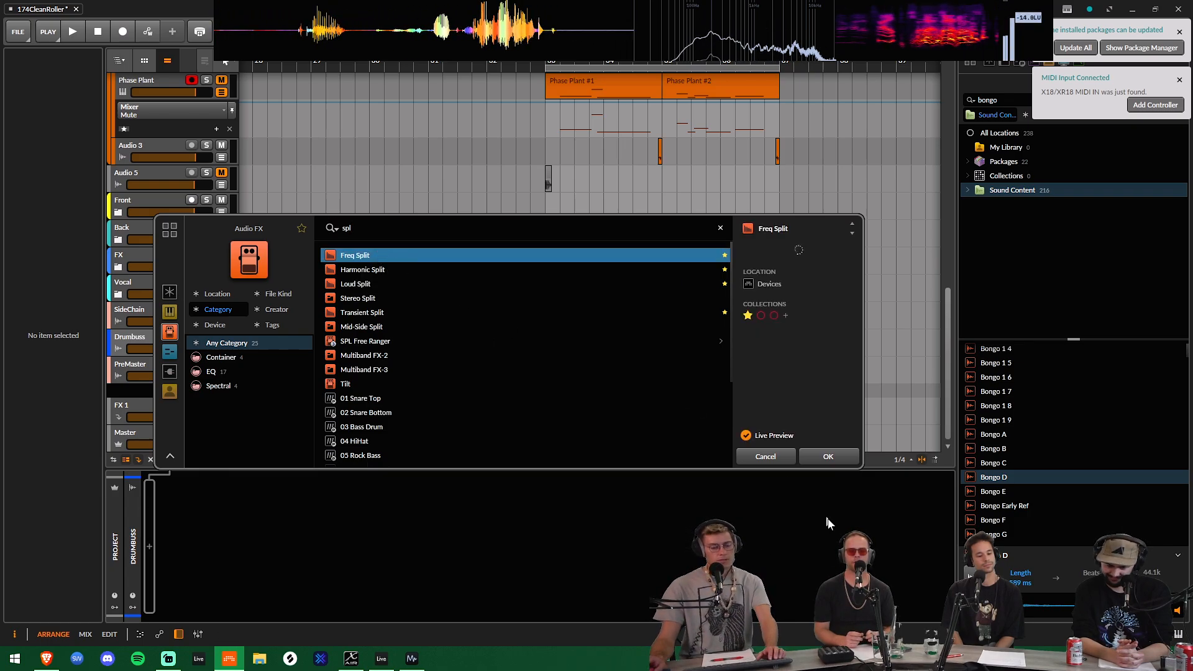
click(825, 458)
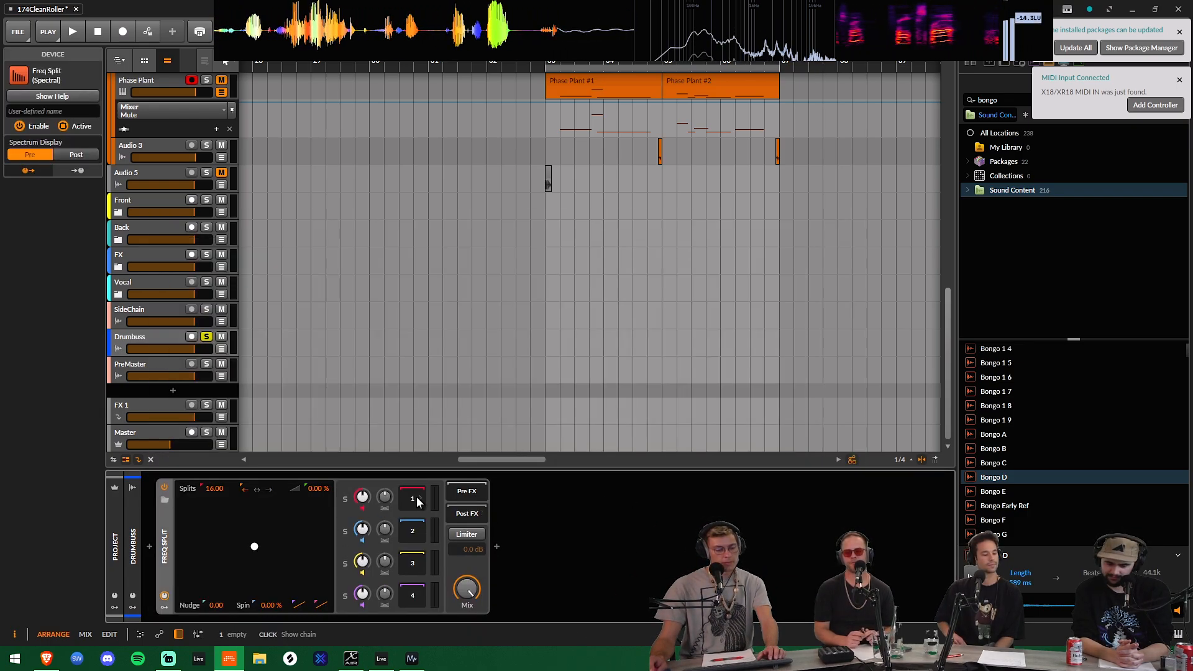
Insert a Tool device into the chain of Freq Split's band 1.
click(496, 546)
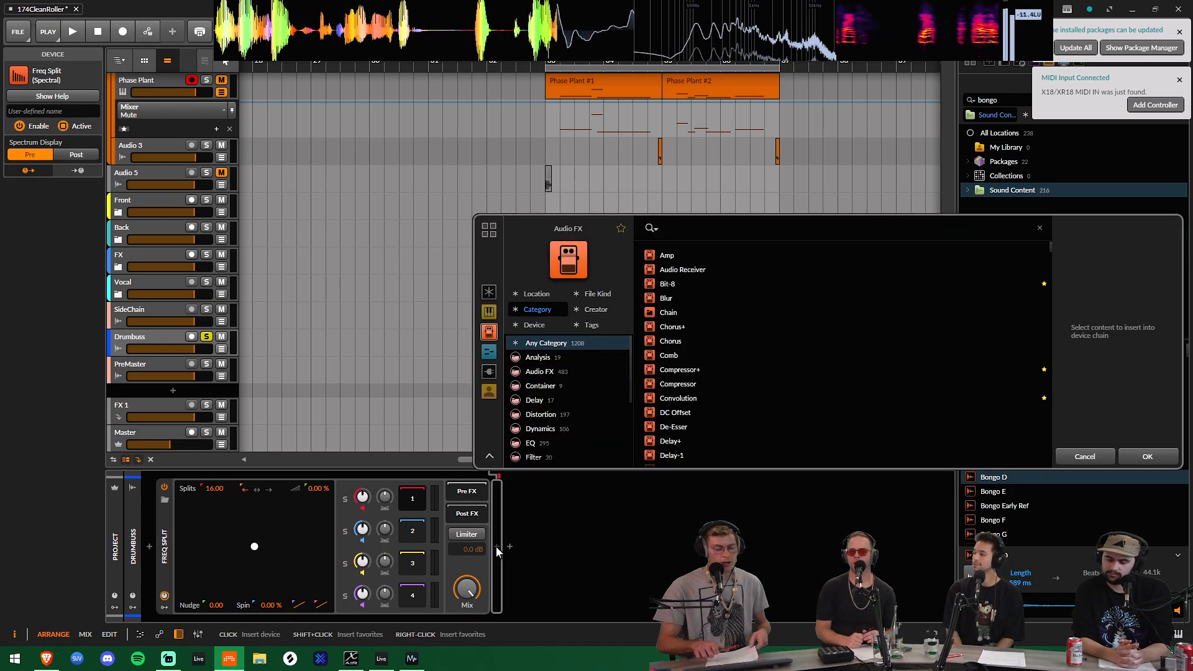
text(tool)
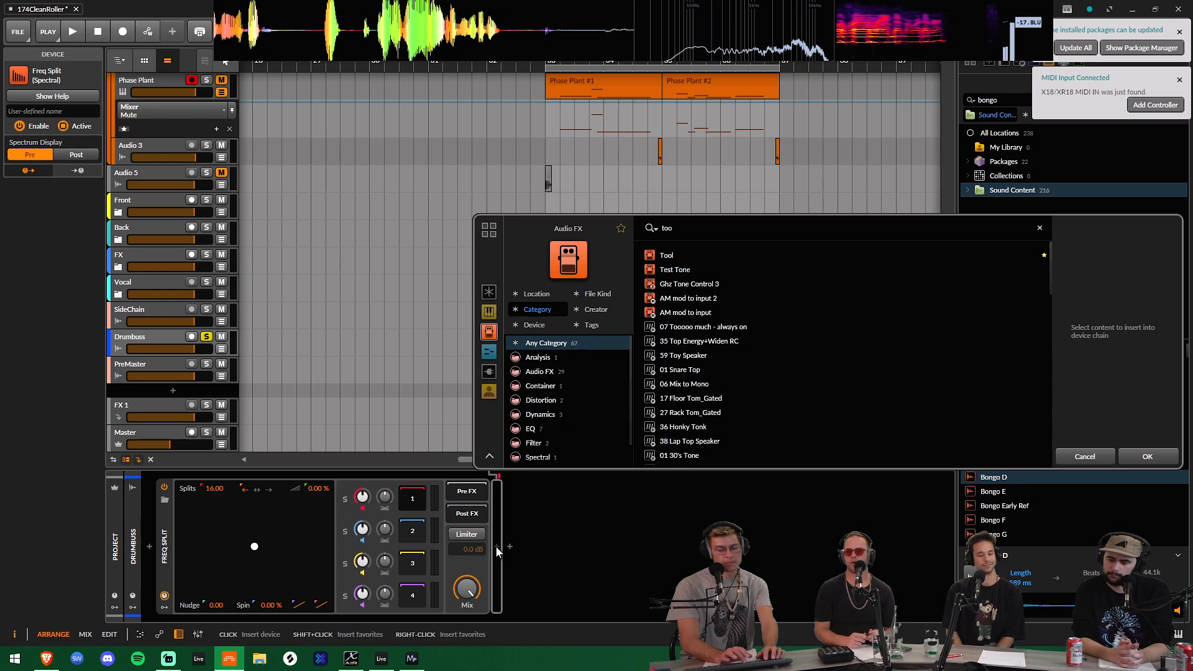
click(1147, 453)
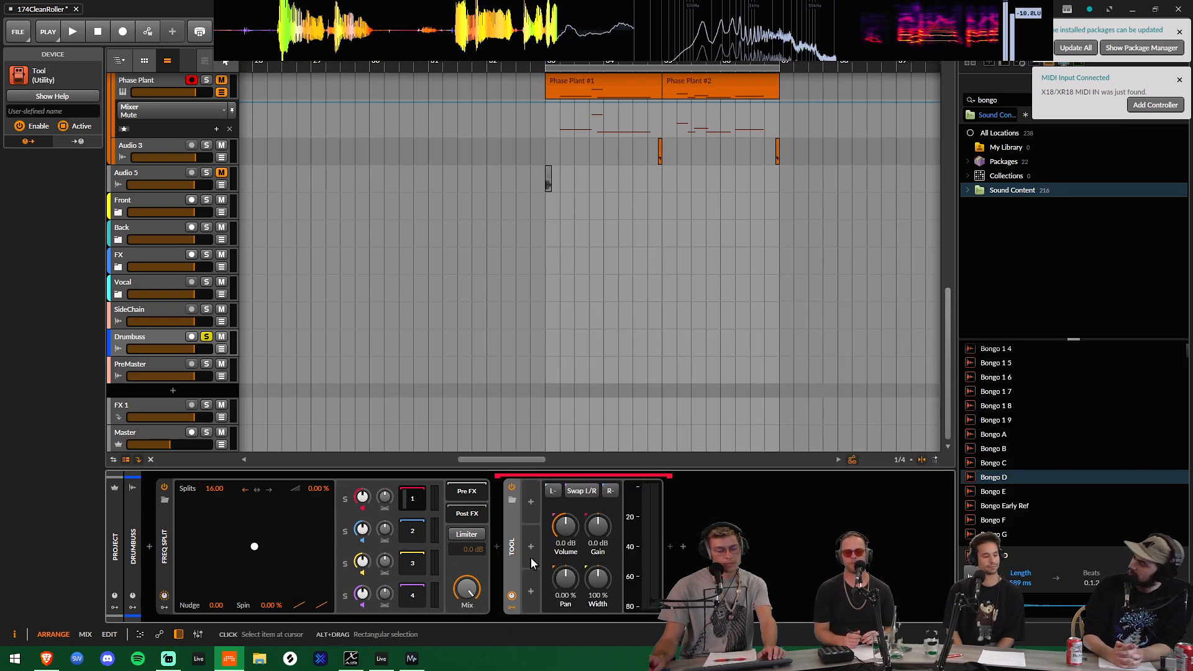
Add a Random modulator to the Tool device in band 1.
click(531, 498)
text(ra)
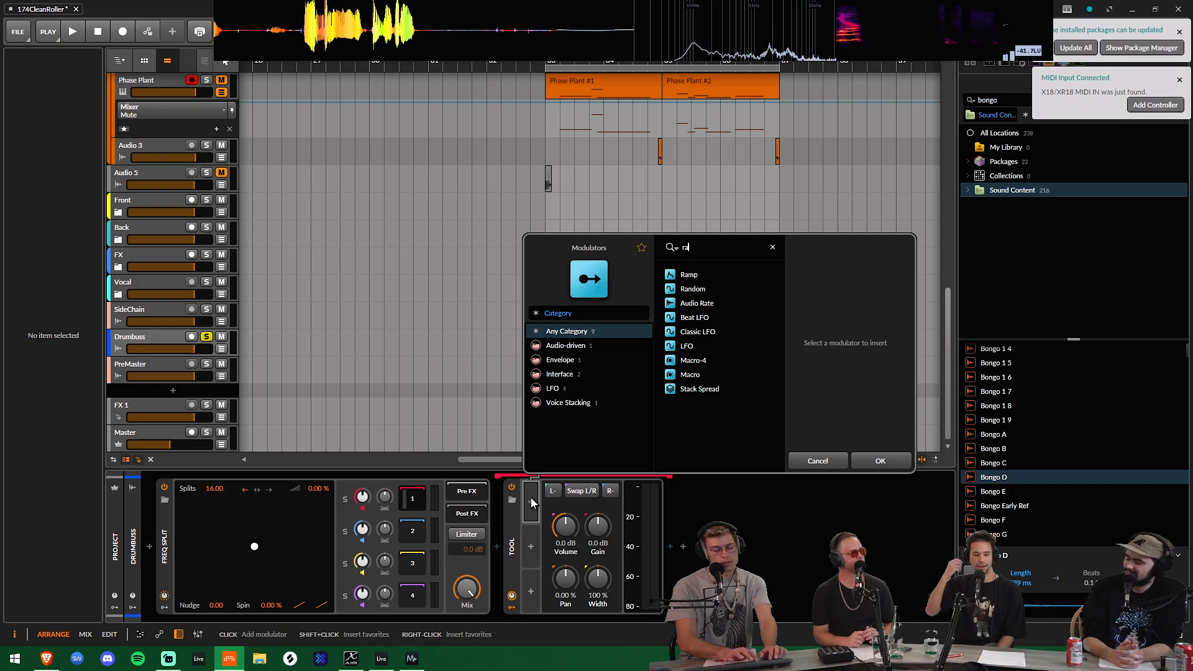
text(ndom)
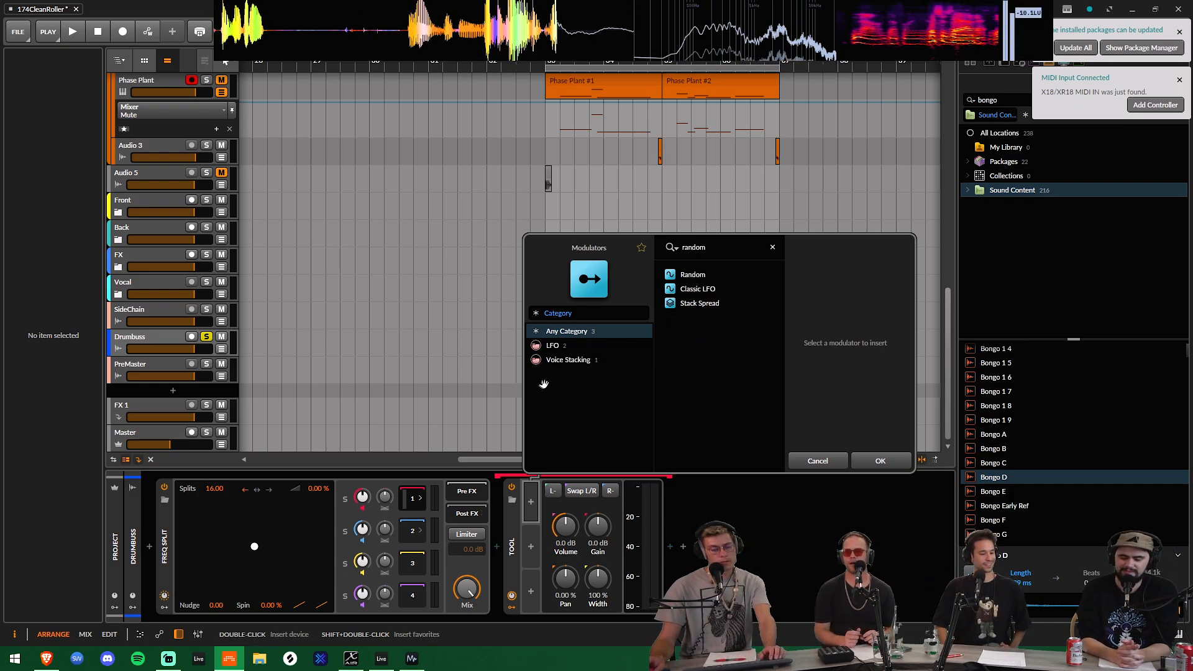
click(717, 274)
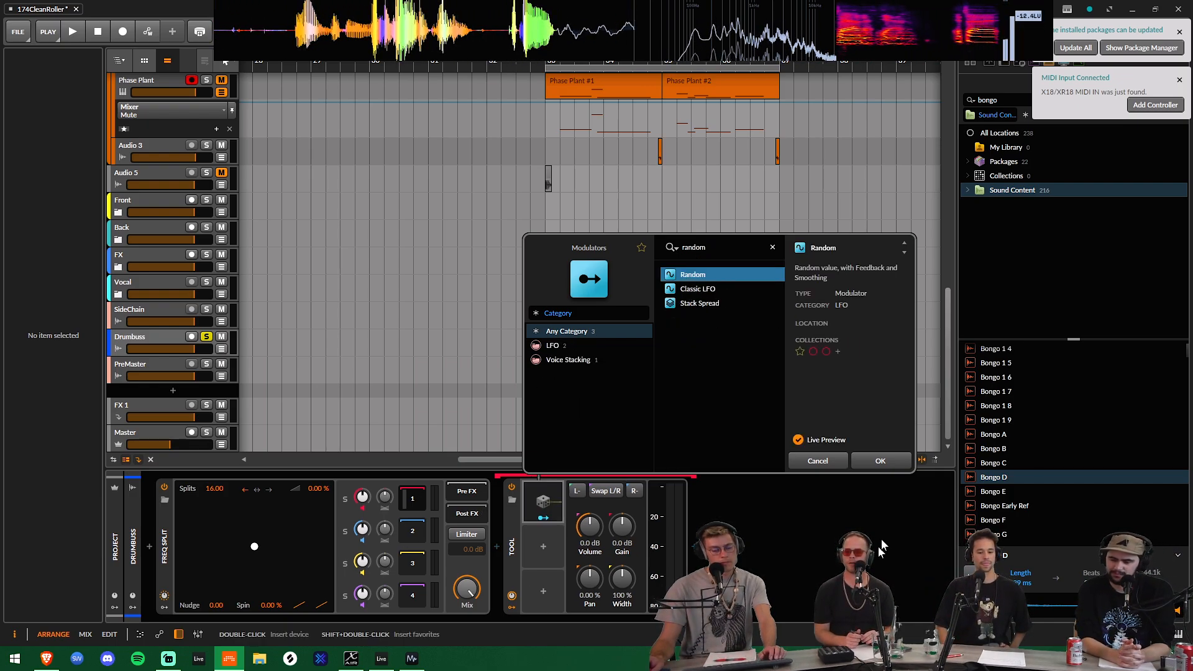
click(882, 460)
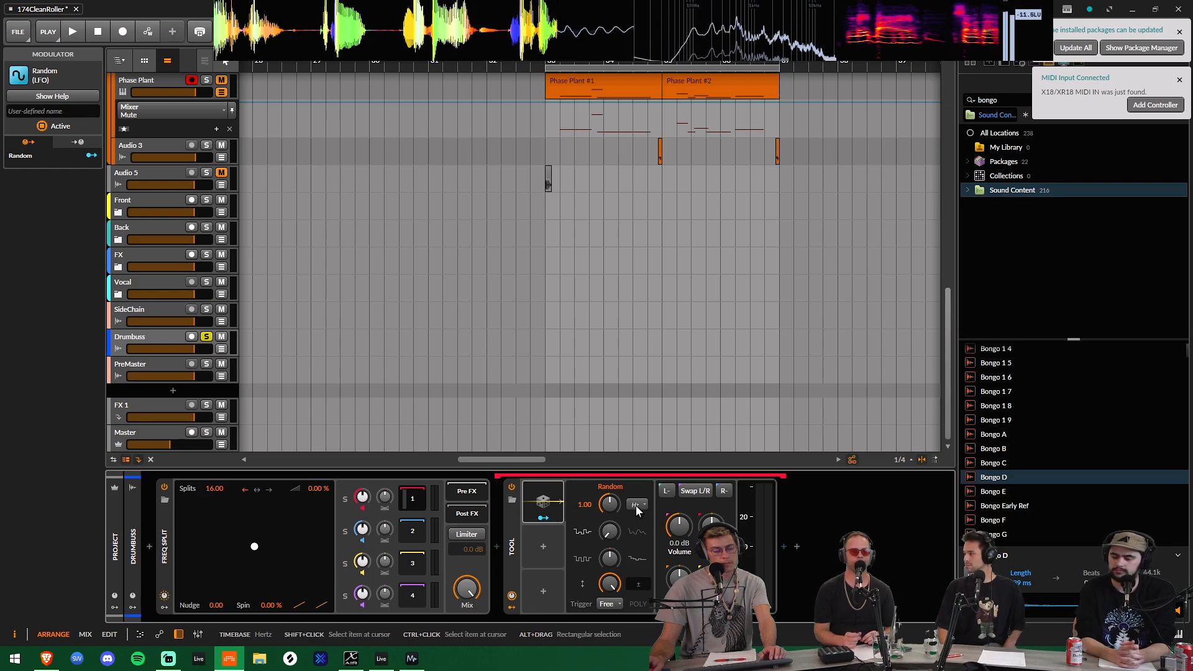
Set the Random modulator to 2.24 Hz with 100% smoothing and map it to the Tool's Pan with an amount of 0.570.
drag(608, 508, 606, 497)
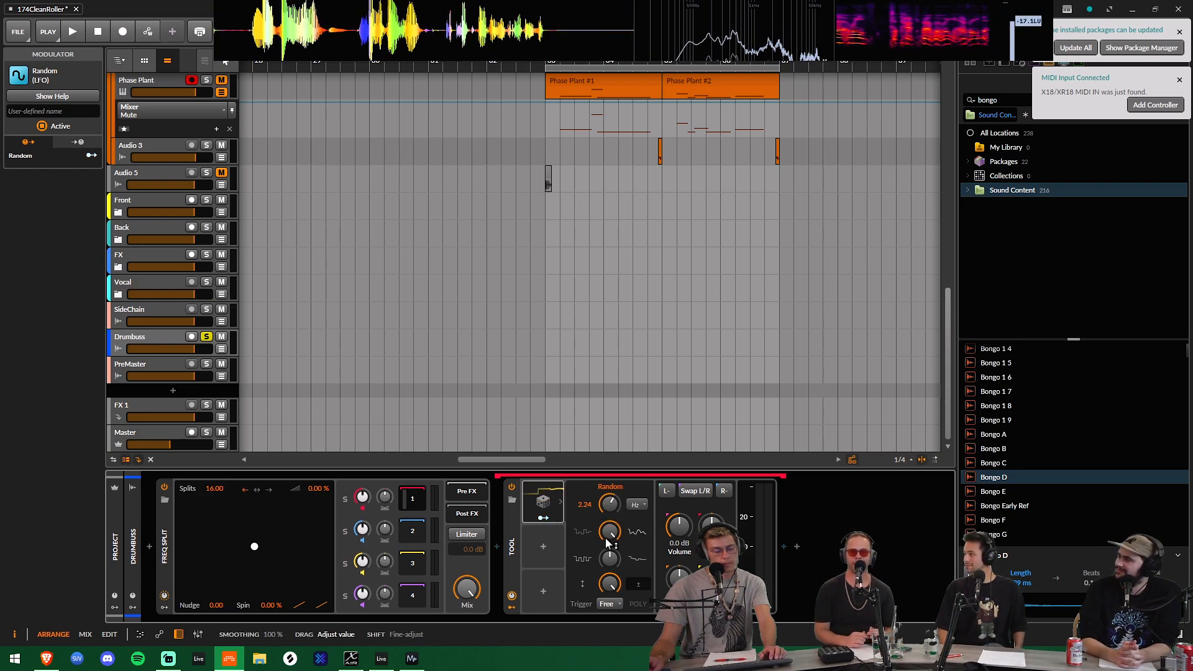
click(542, 517)
drag(679, 577, 679, 559)
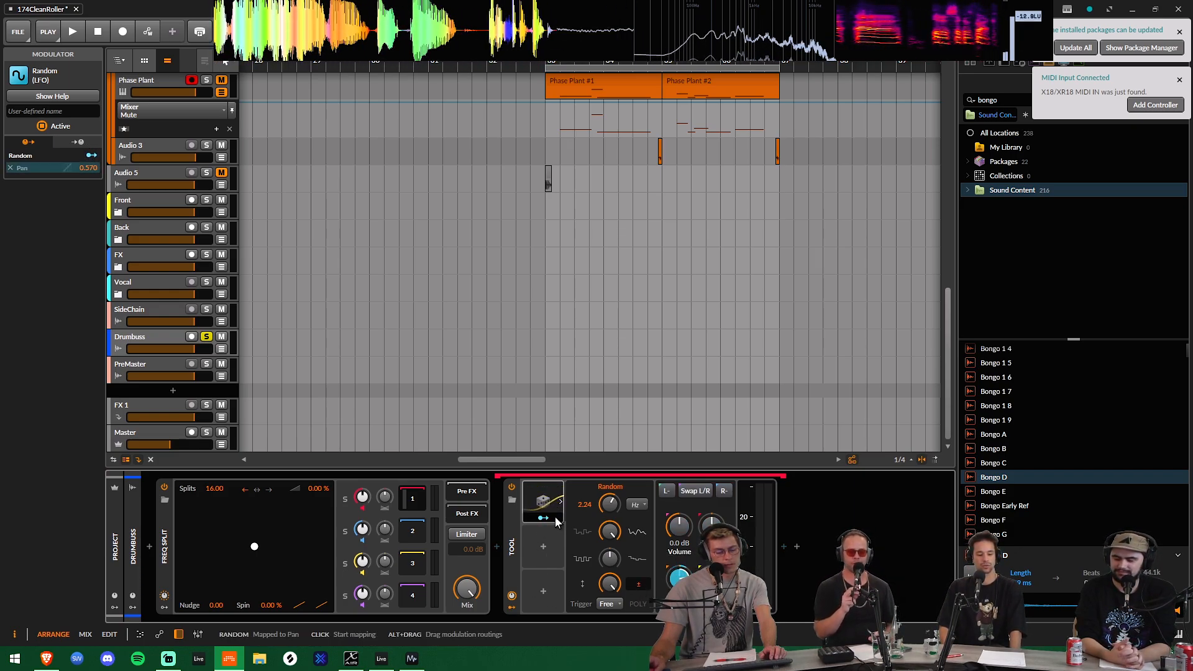
Copy the modulated Tool device from band 1 into the chains of Freq Split bands 2 and 3.
click(511, 544)
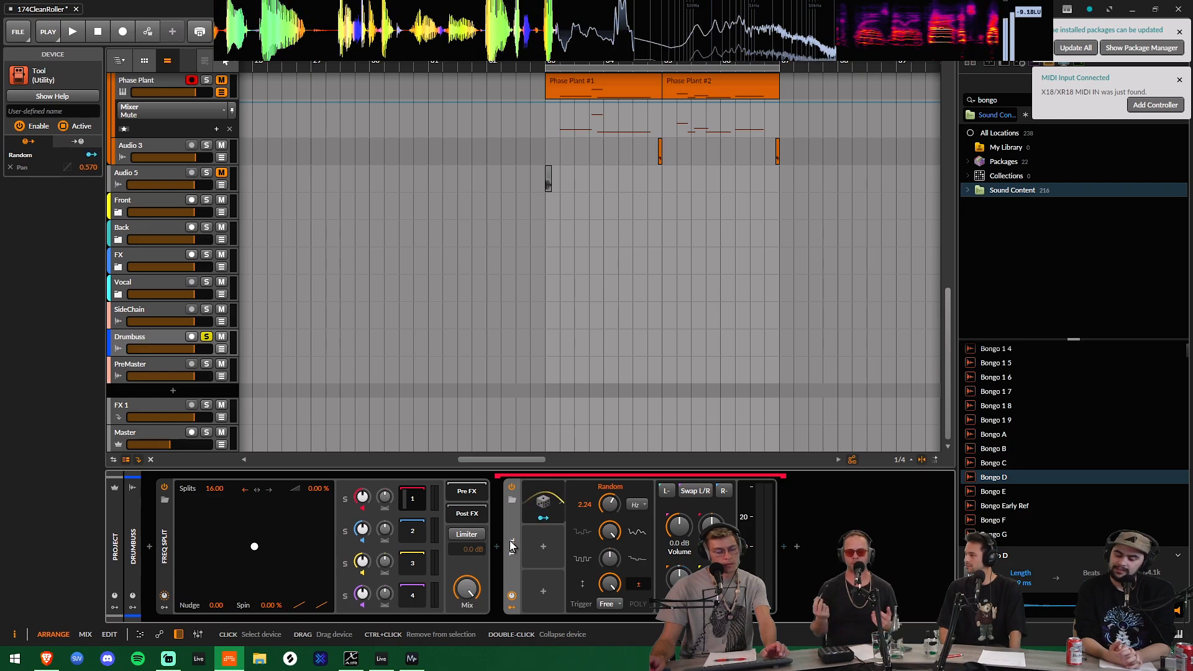
key(ctrl+c)
click(421, 527)
key(ctrl+v)
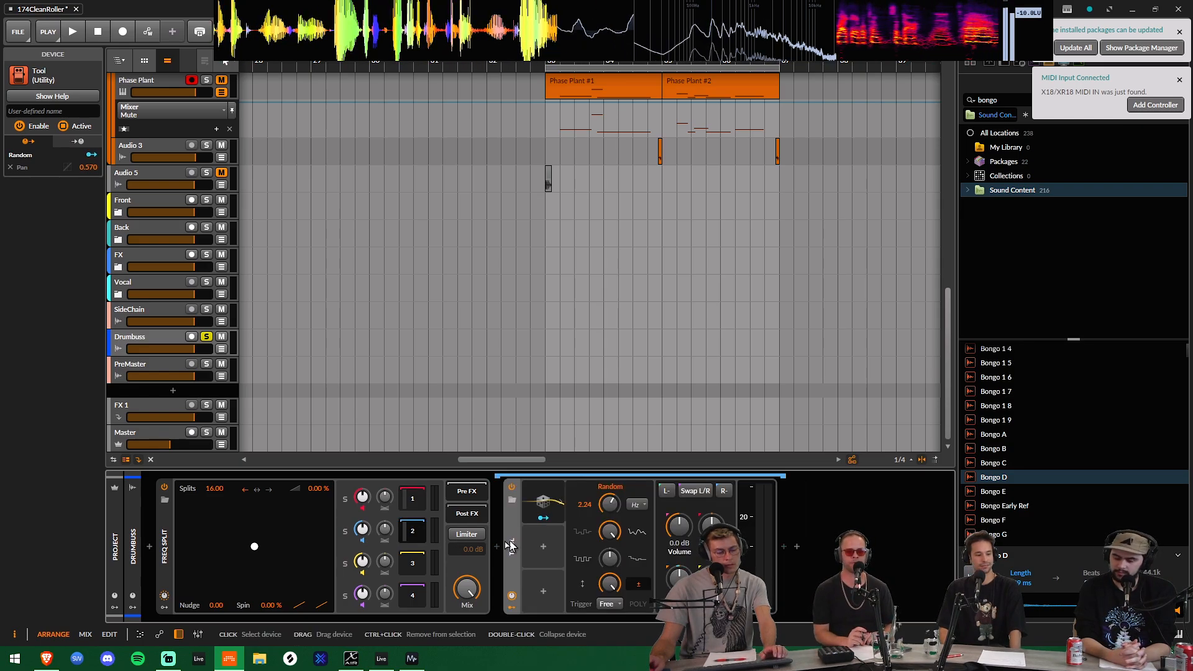
click(412, 562)
key(ctrl+v)
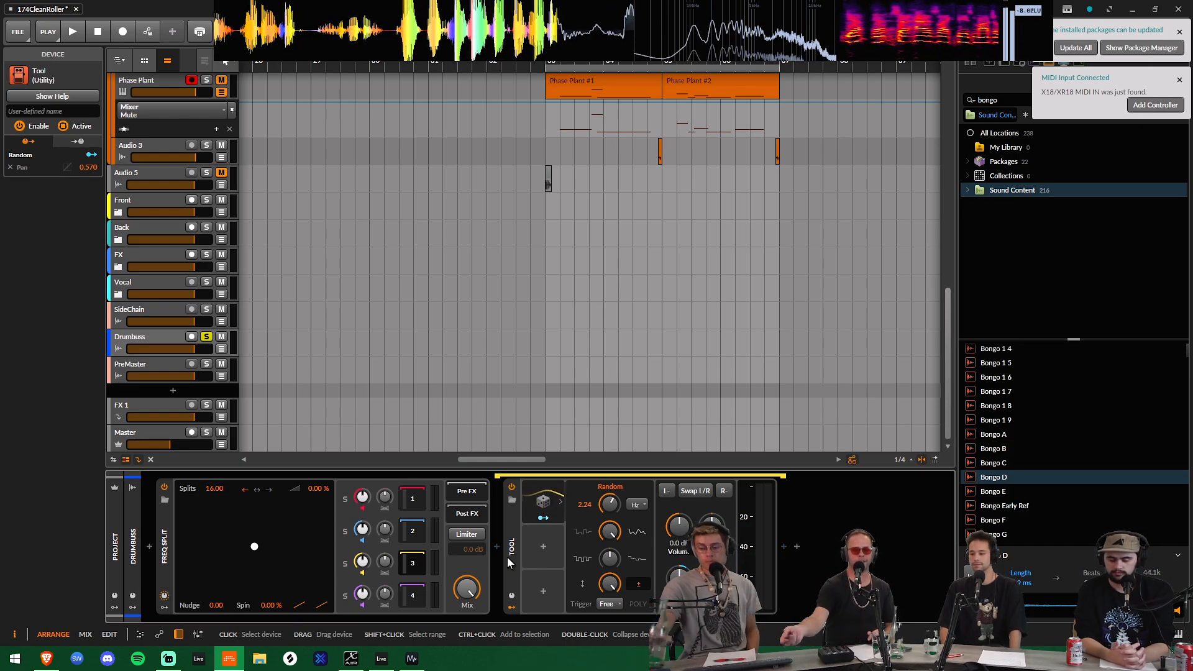
Browse the modulator categories offered for the Tool device and the audio effects list without inserting anything.
click(551, 504)
click(542, 548)
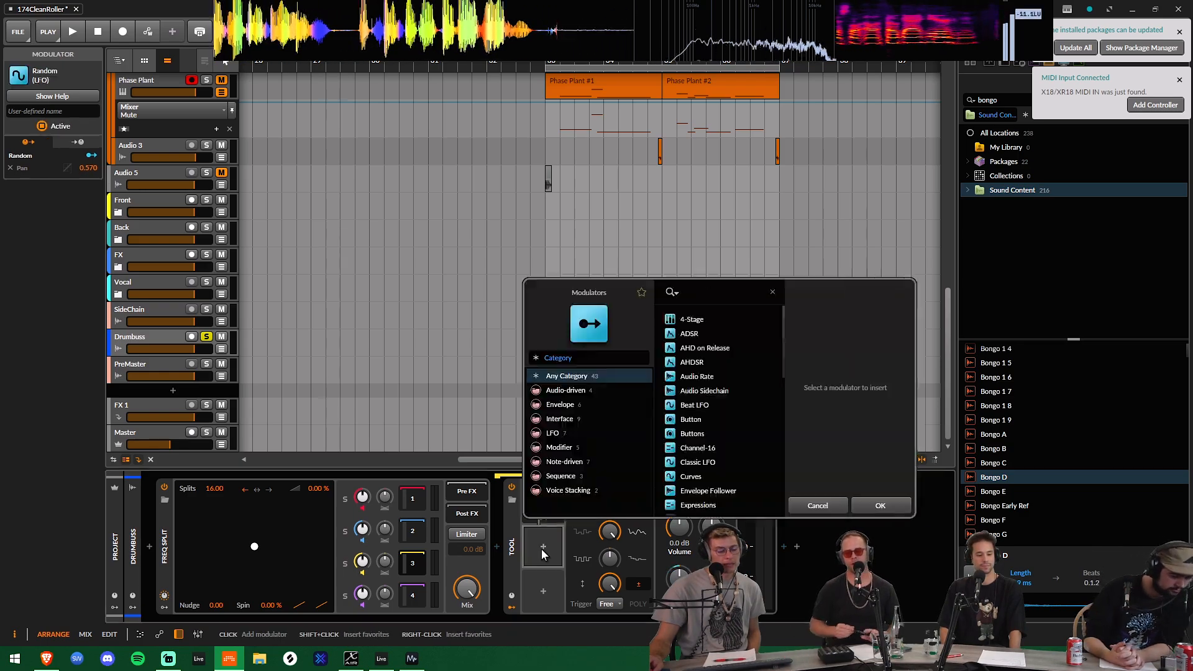
click(574, 404)
click(571, 418)
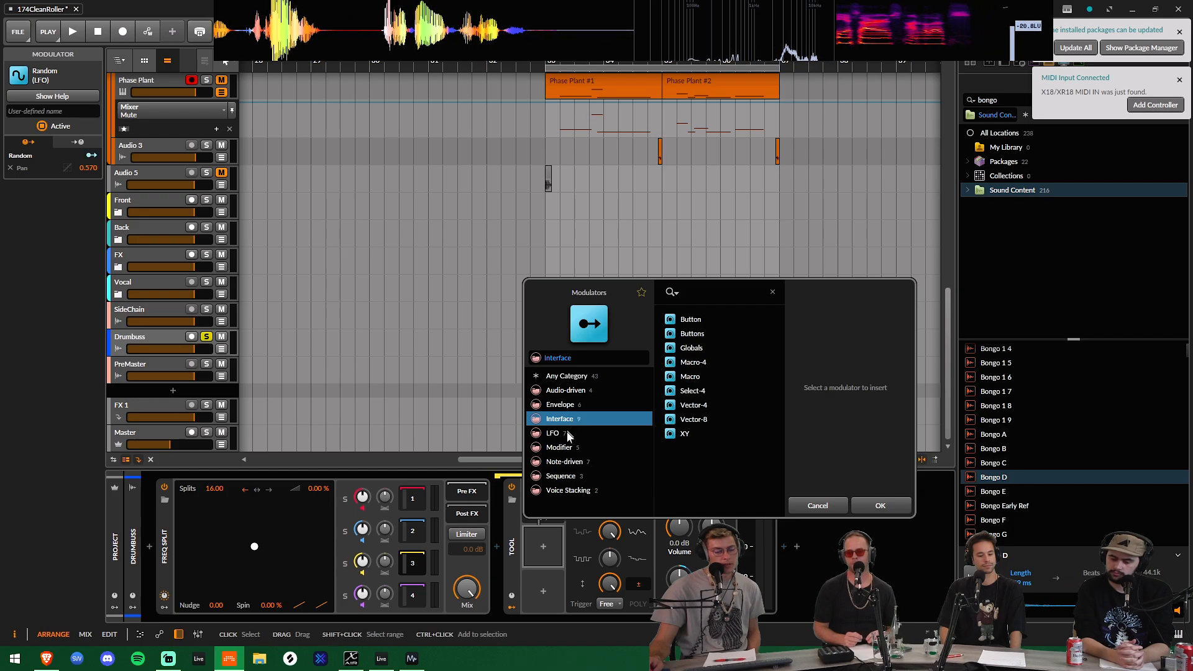
click(565, 434)
click(570, 448)
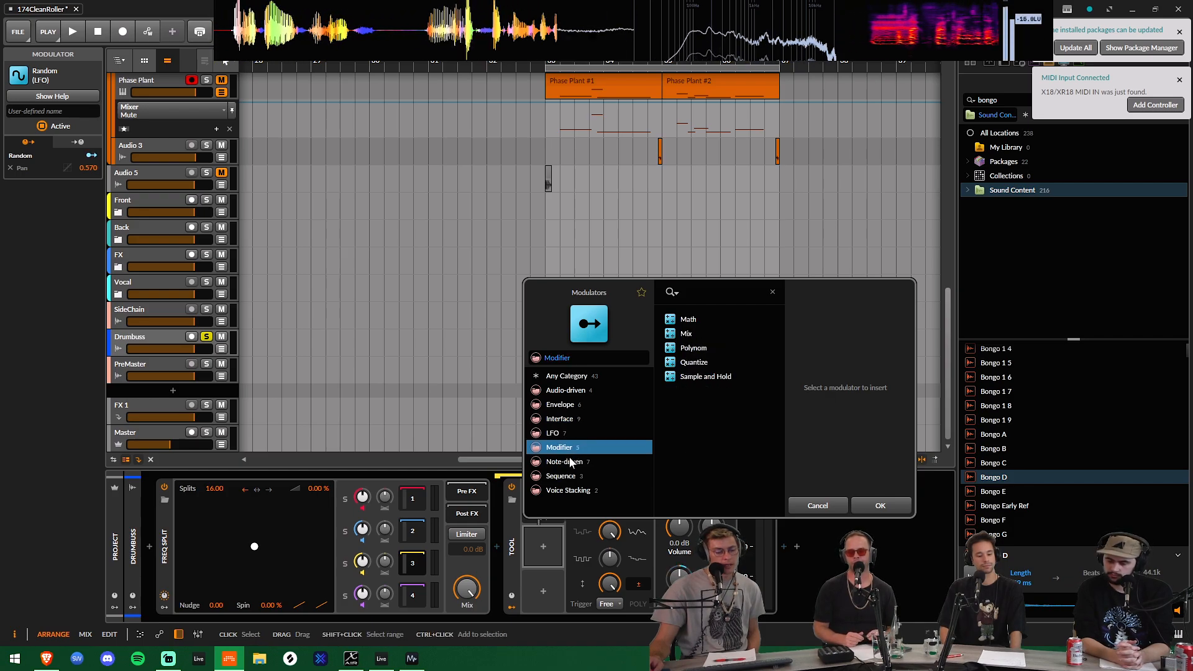
click(569, 460)
click(568, 475)
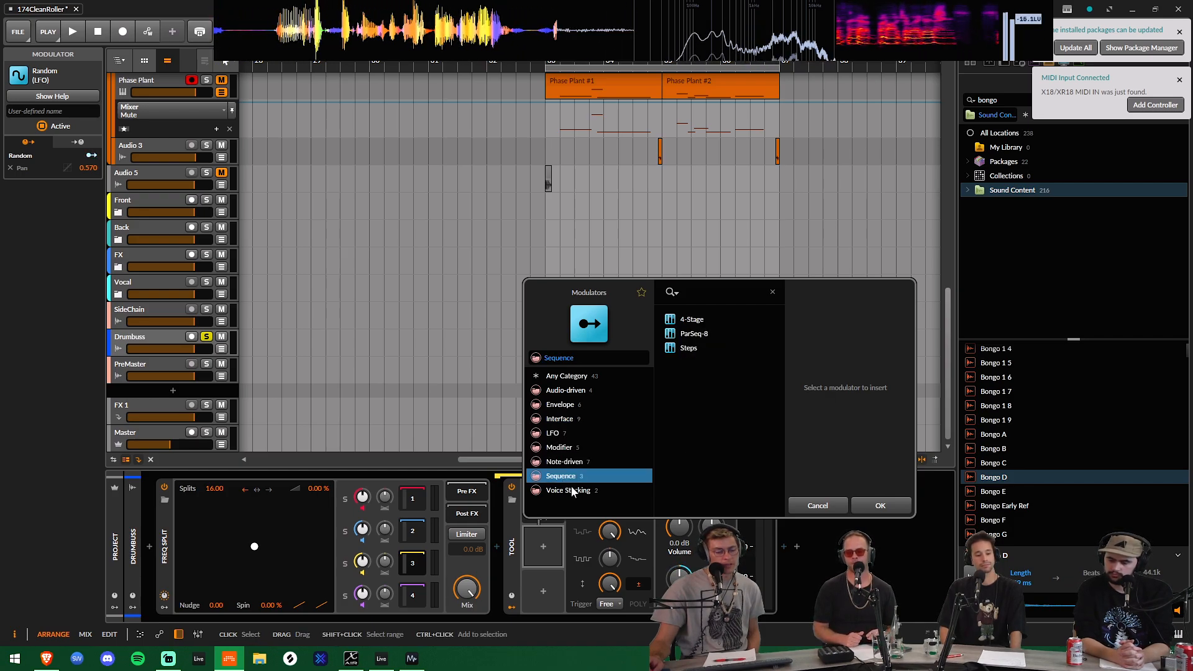
click(571, 490)
click(833, 509)
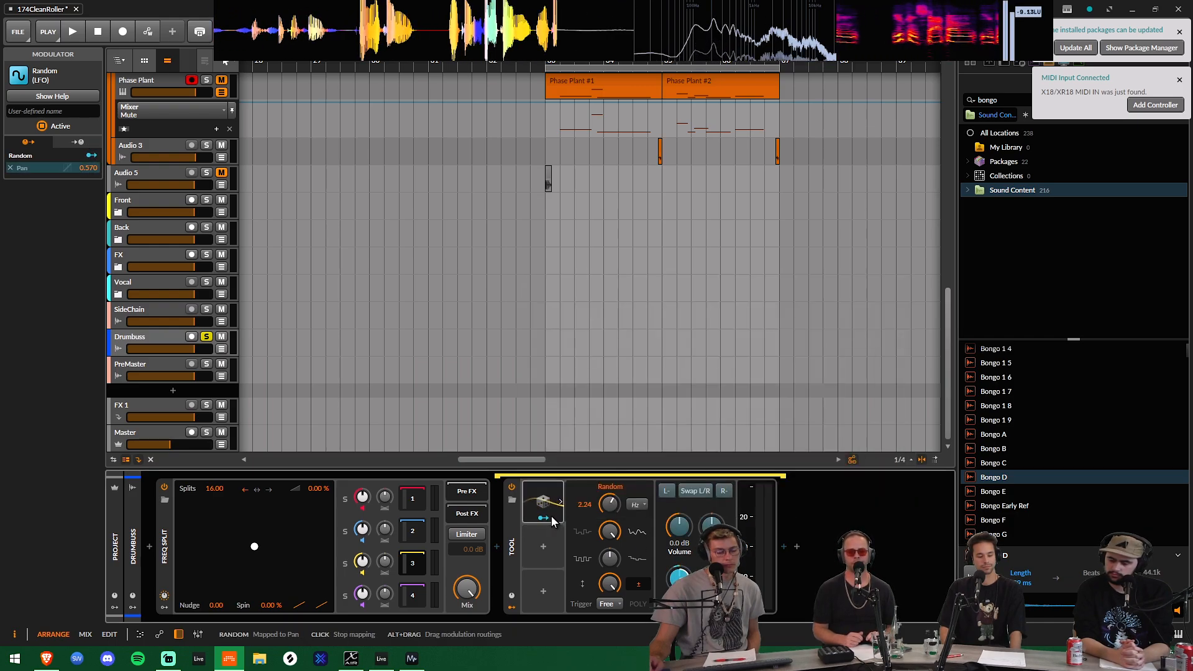
click(796, 545)
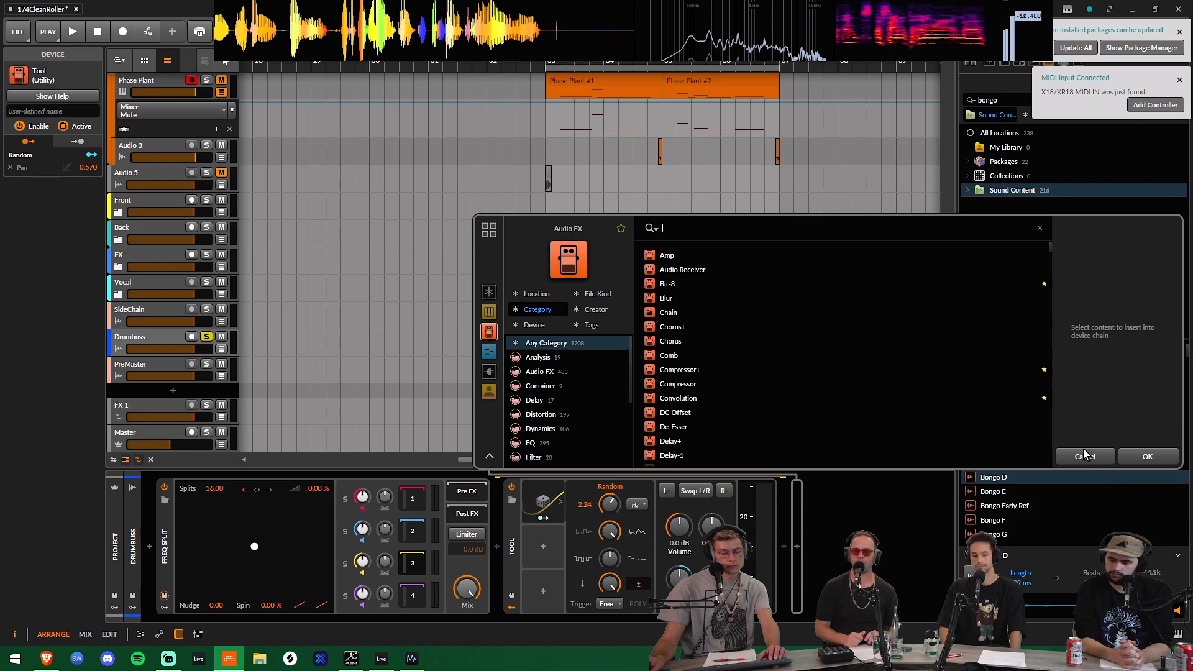
click(1058, 453)
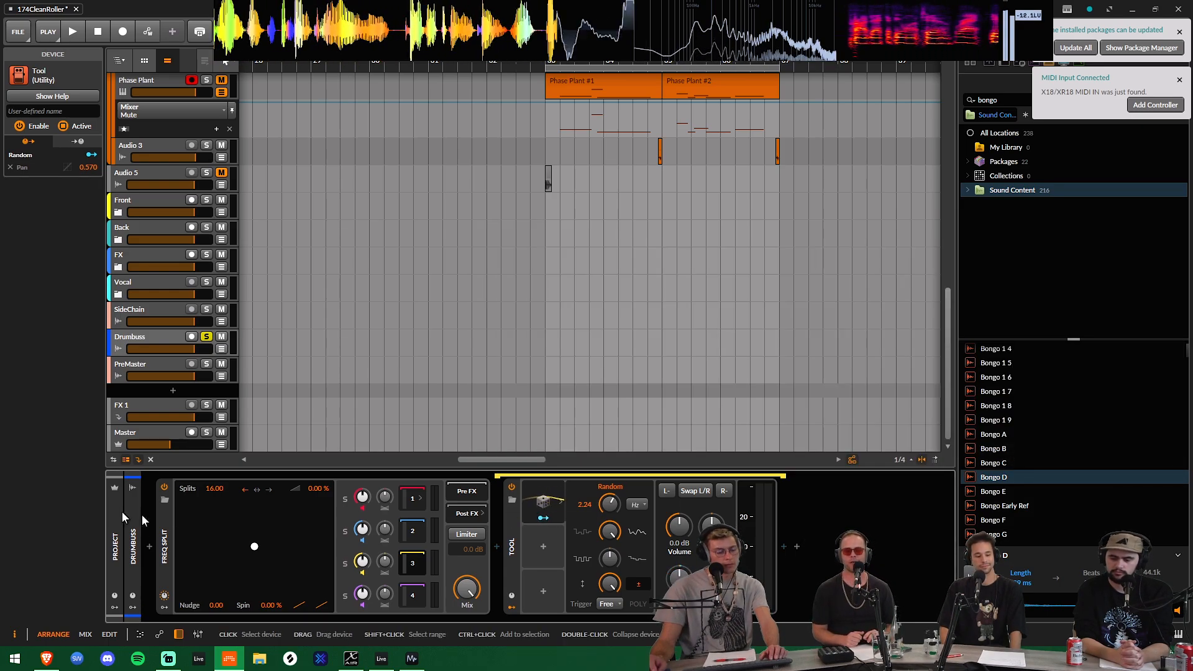
Show the project-level modulator slots and copy the Tool's Random modulator into one of them.
click(132, 538)
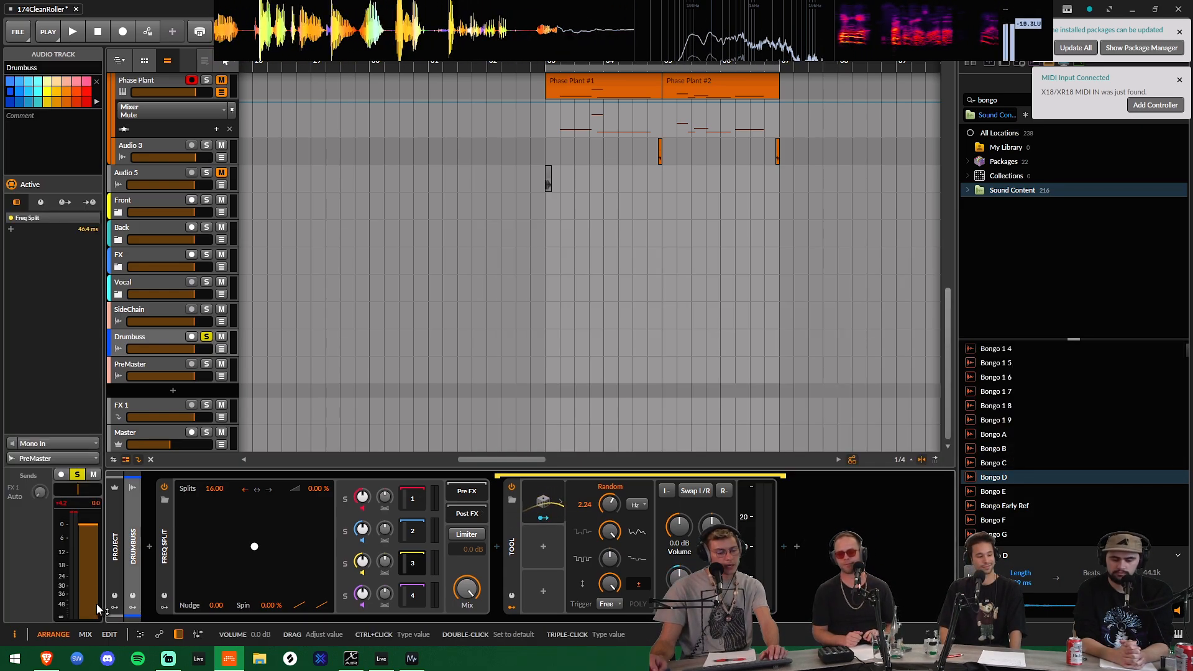
click(115, 607)
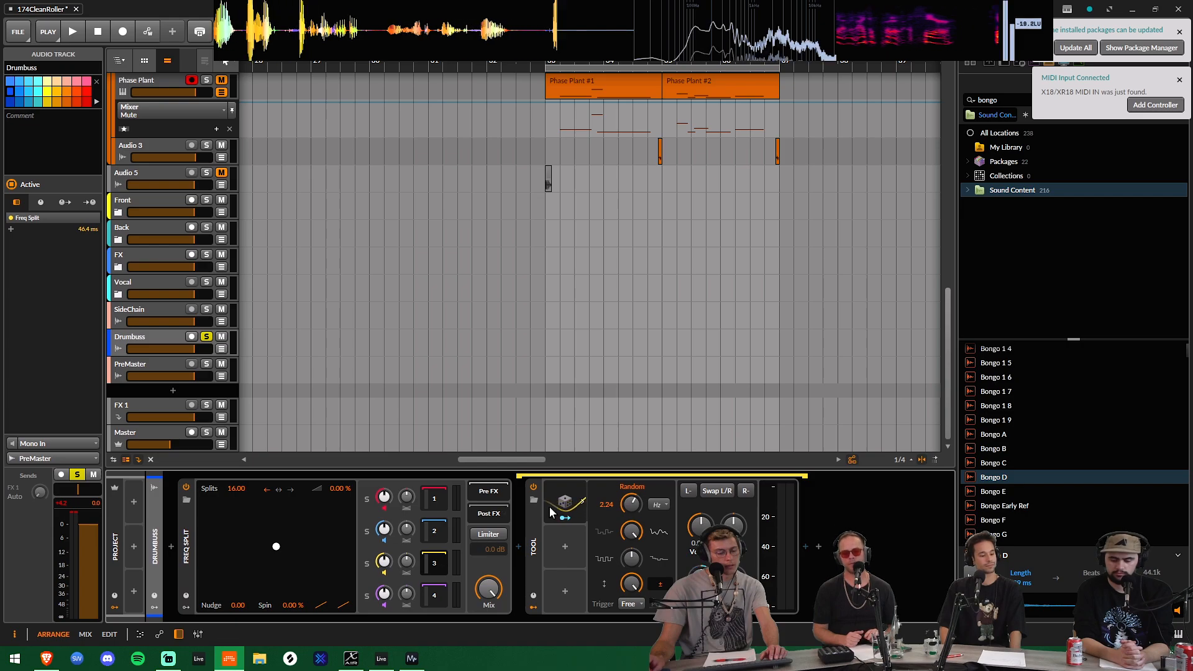
drag(565, 505, 133, 589)
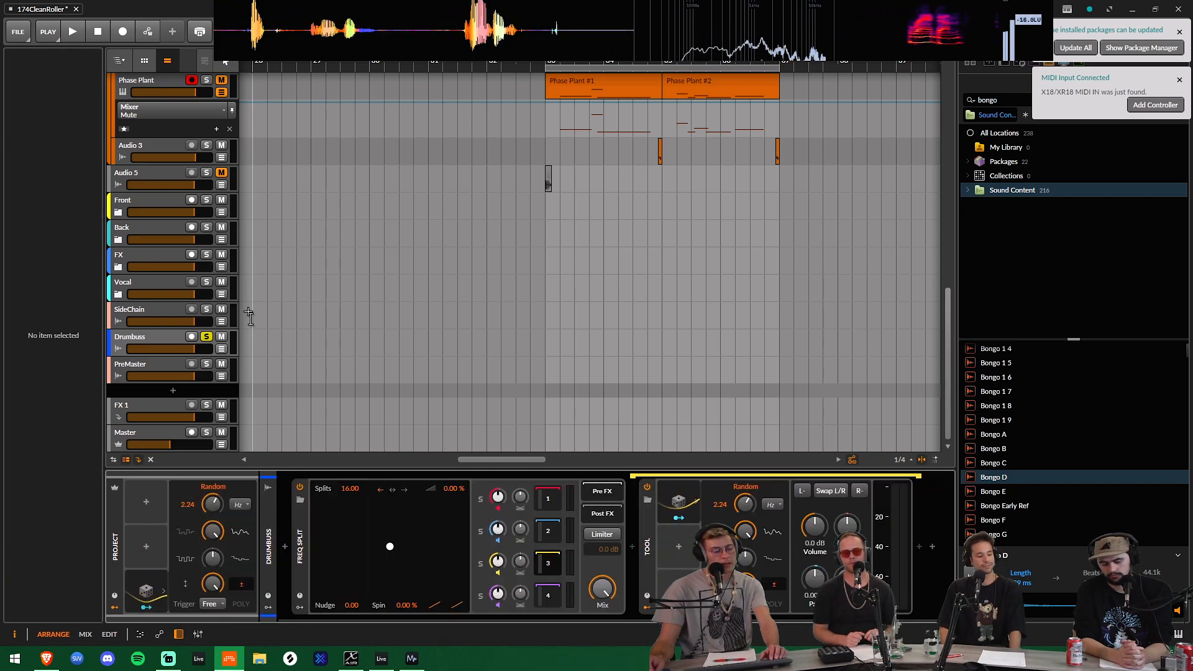
Check the project-level Random modulator from the Back, Front and Drumbuss tracks, and delete it.
click(198, 257)
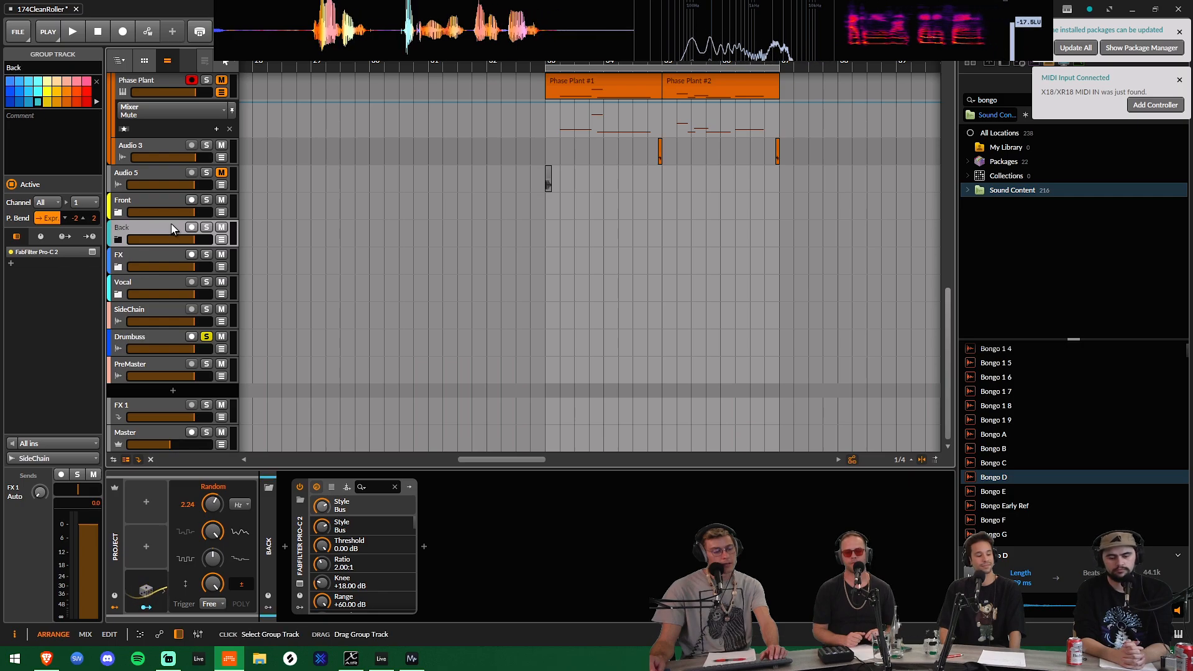
click(171, 199)
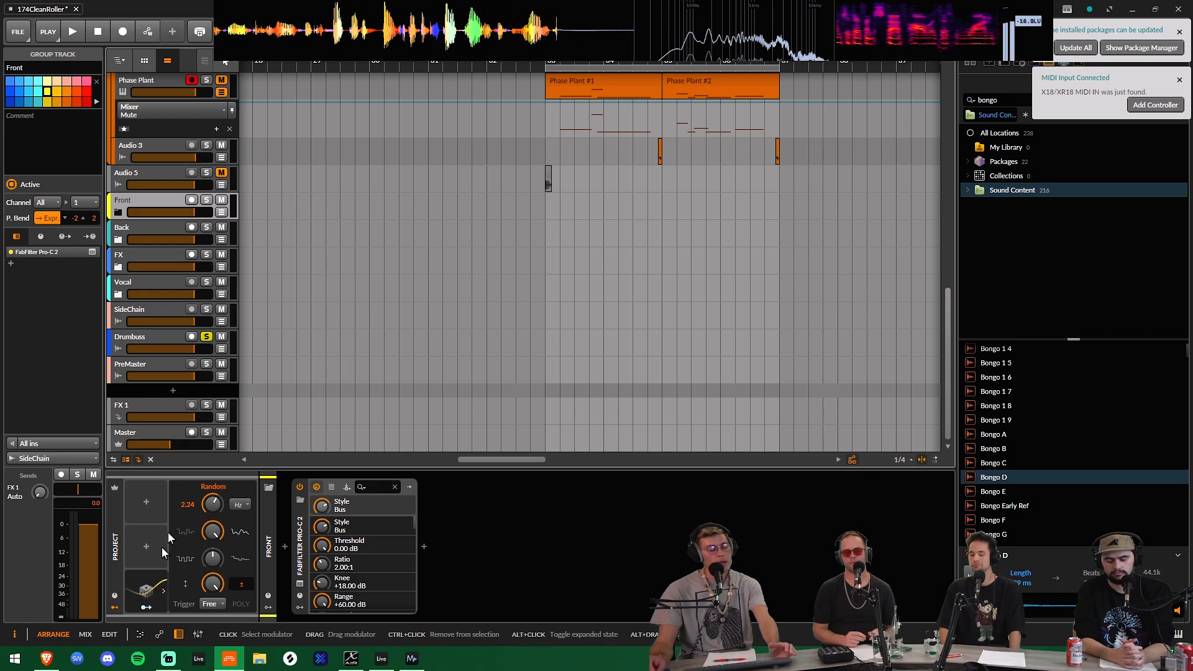
click(171, 335)
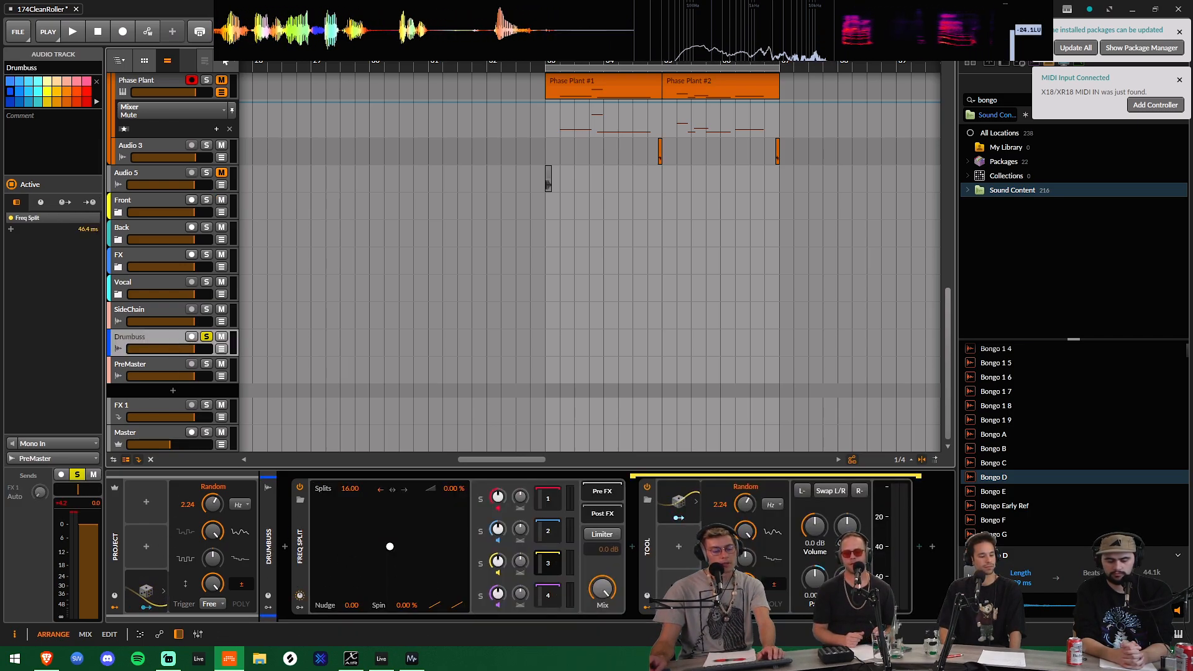
click(153, 592)
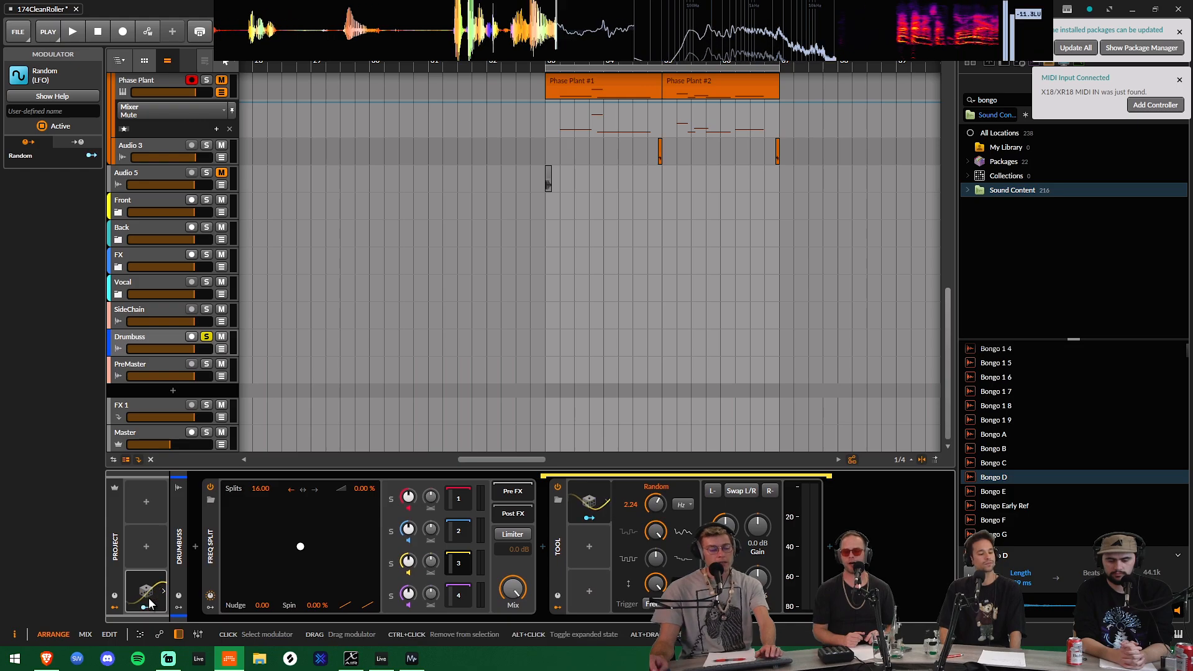
key(Delete)
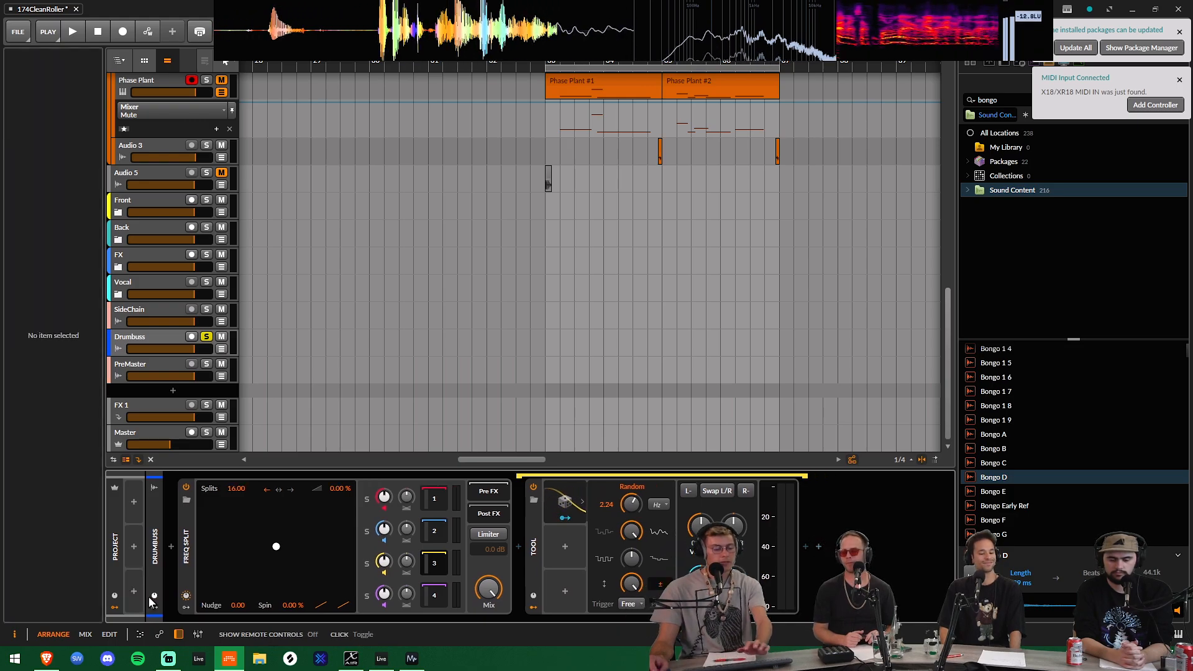
Duplicate the Random modulator several times within band 3's Tool device and undo the extra duplicates.
click(561, 501)
key(ctrl+d)
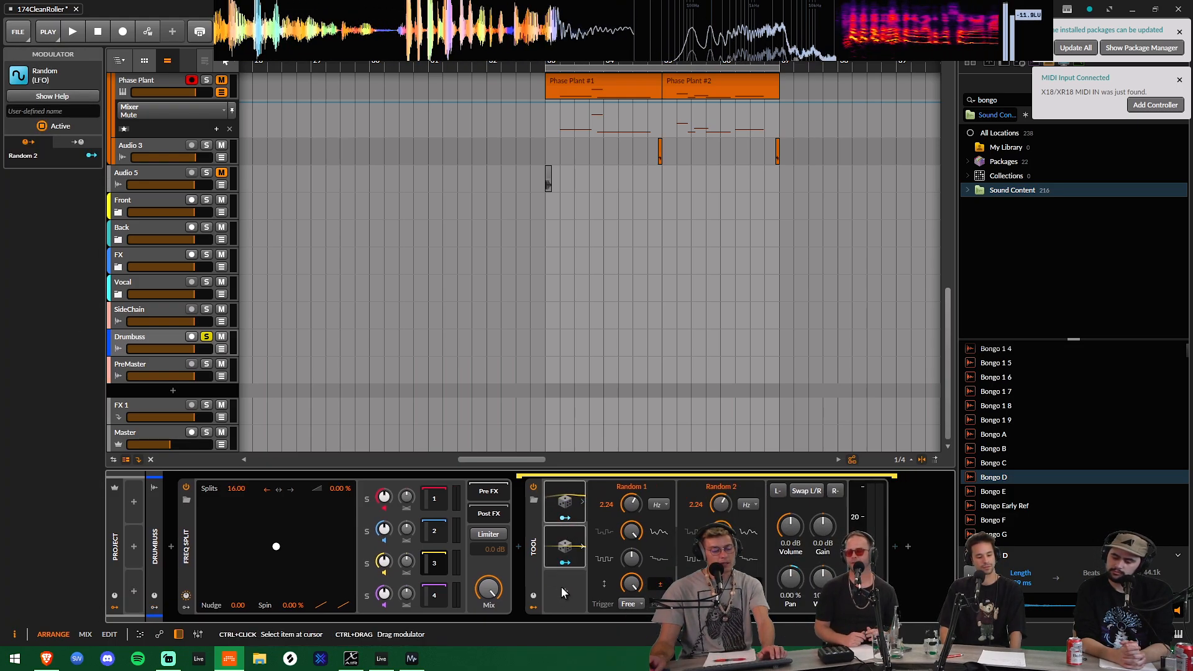
key(ctrl+d)
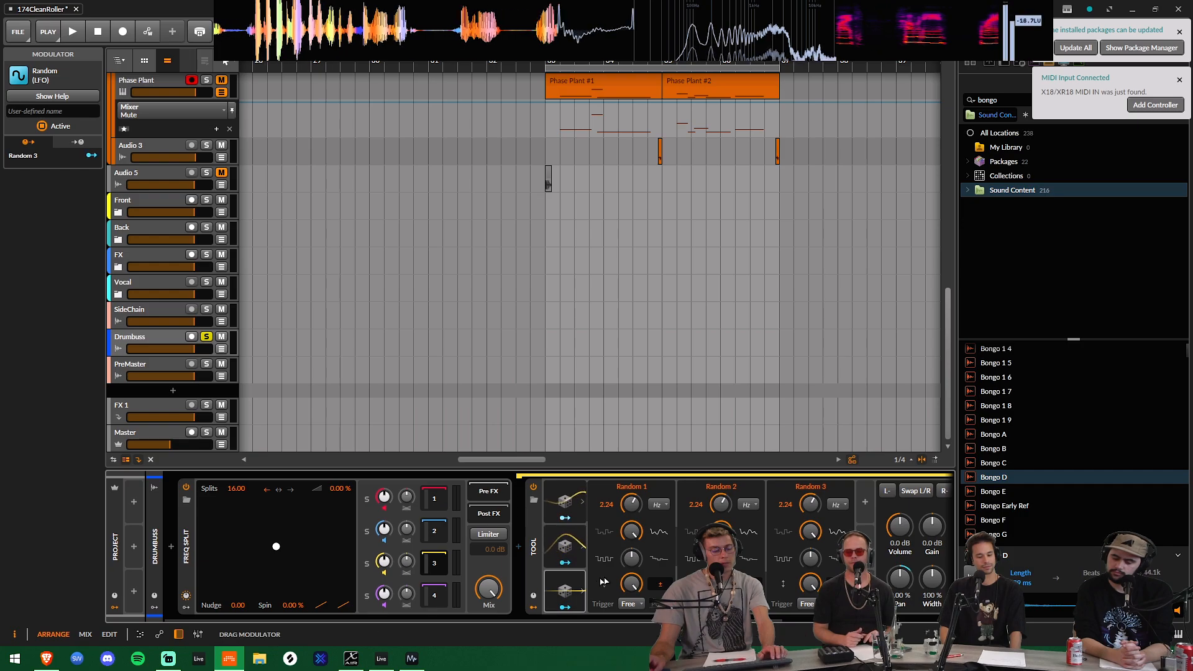
key(ctrl+d)
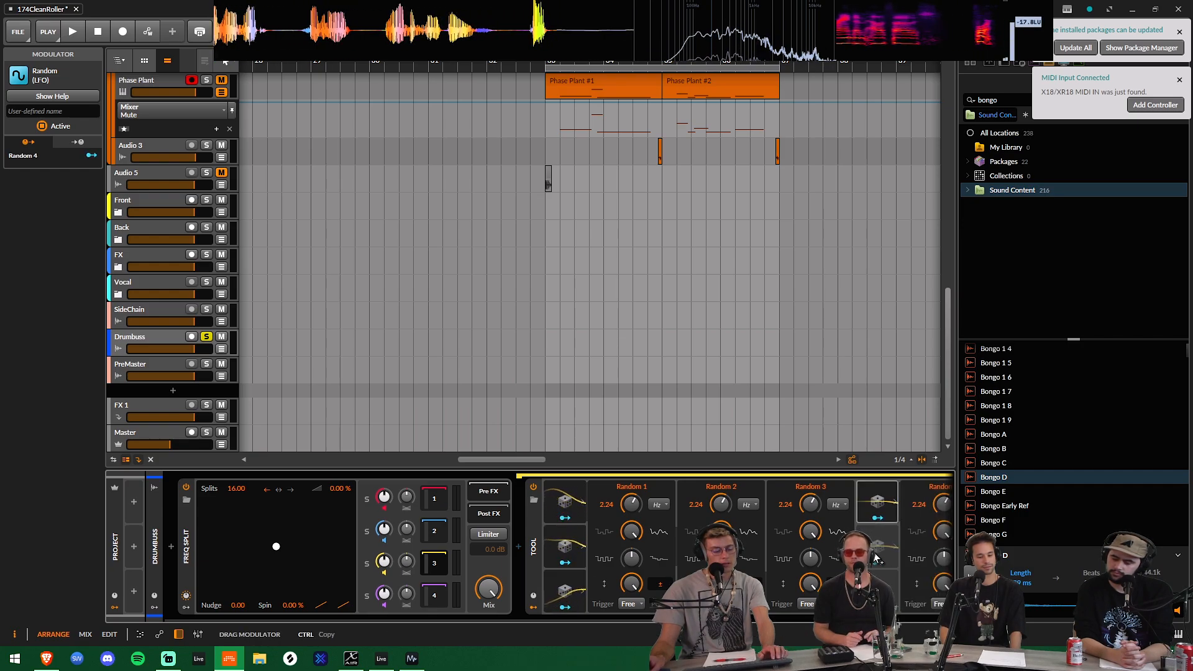
key(ctrl+d)
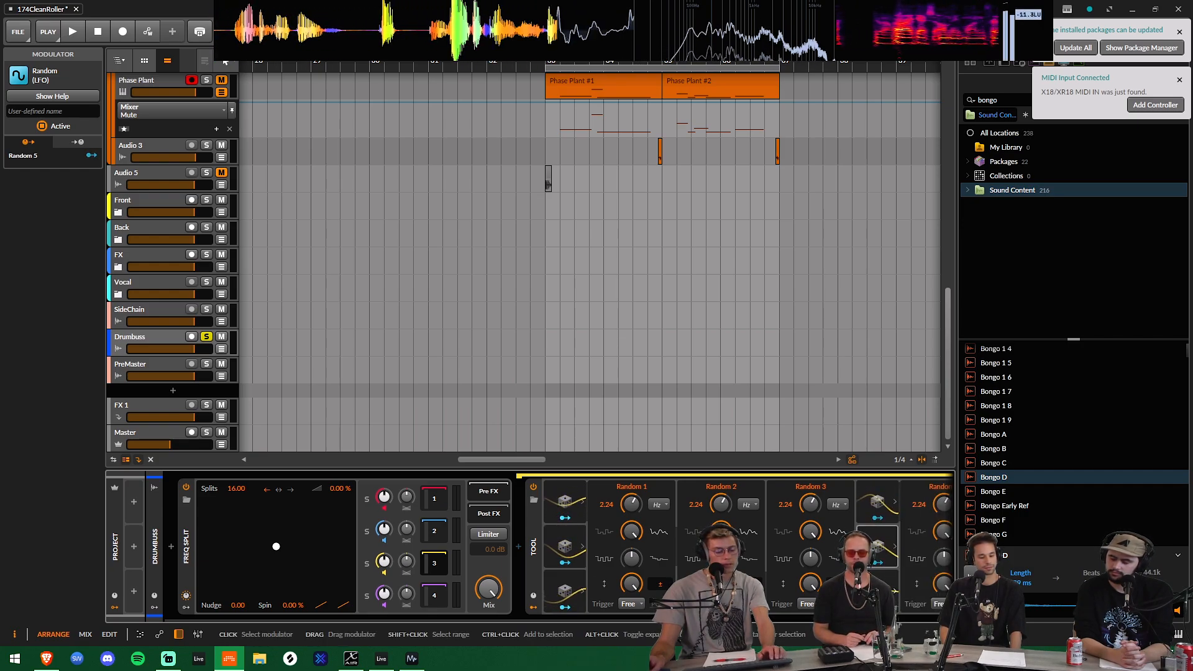
key(ctrl+z)
key(ctrl+z)
key(ctrl+z)
key(ctrl+z)
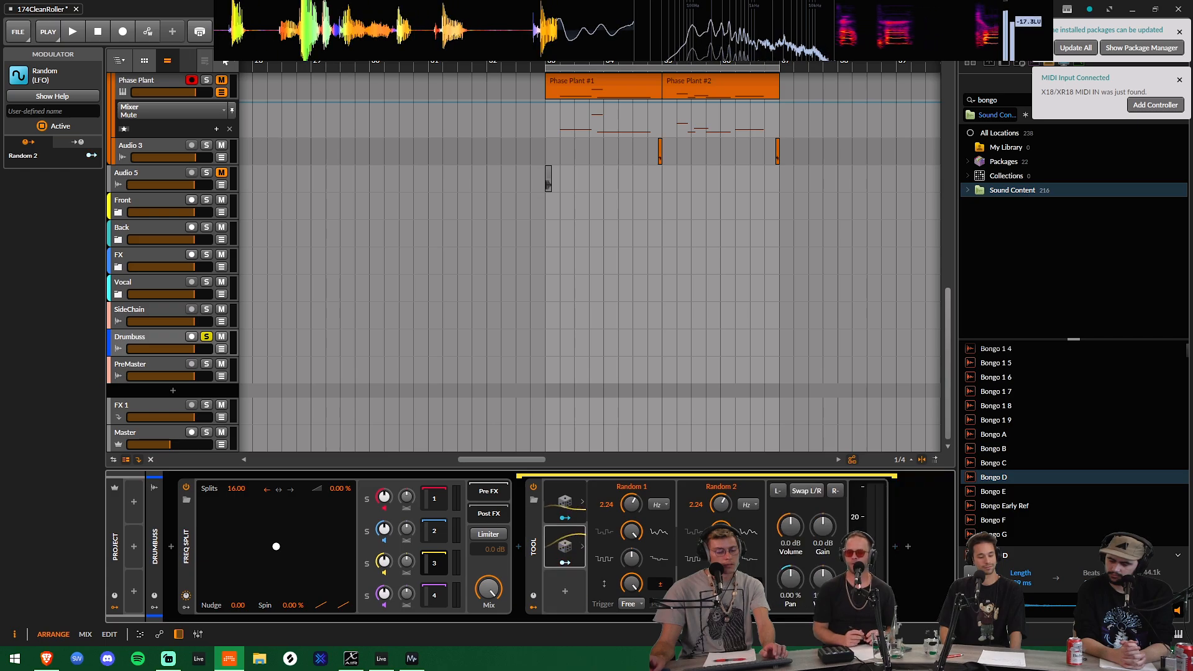
Try copying the Random modulator into further slots of band 3's Tool device, and undo back to a single Random modulator.
drag(564, 501, 561, 585)
drag(563, 586, 651, 591)
ctrl+click(607, 591)
key(ctrl+z)
key(ctrl+z)
key(ctrl+z)
key(ctrl+z)
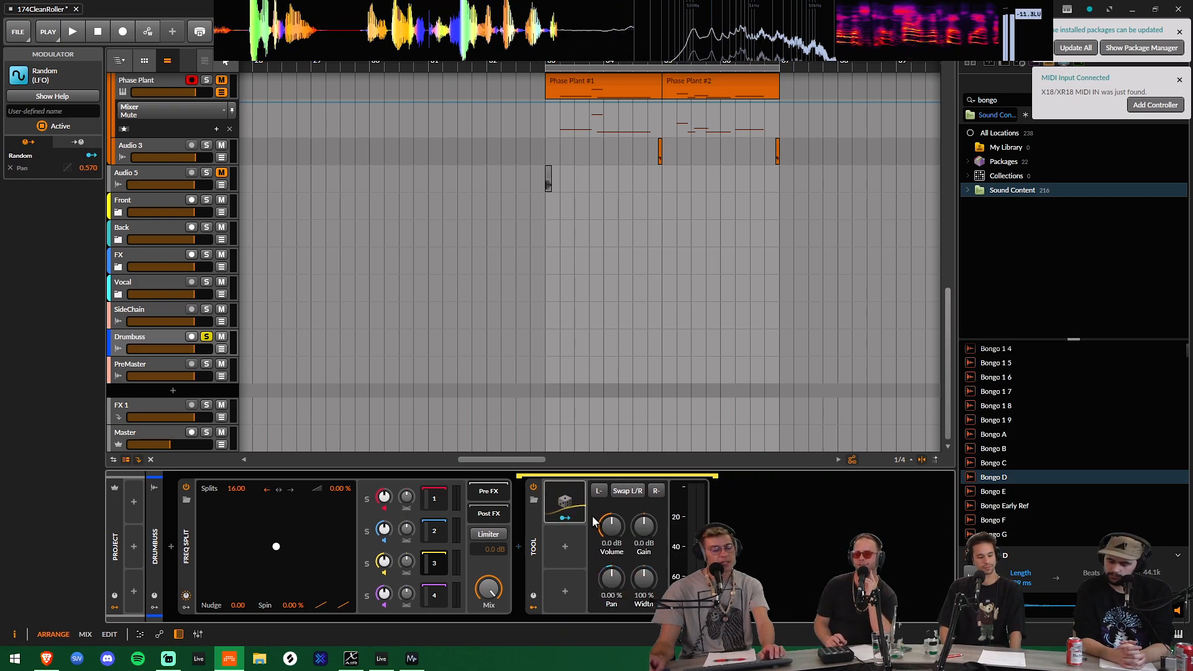
Set the Random modulator's rate on band 4's Tool device to 1.48 Hz and play the loop briefly.
click(433, 528)
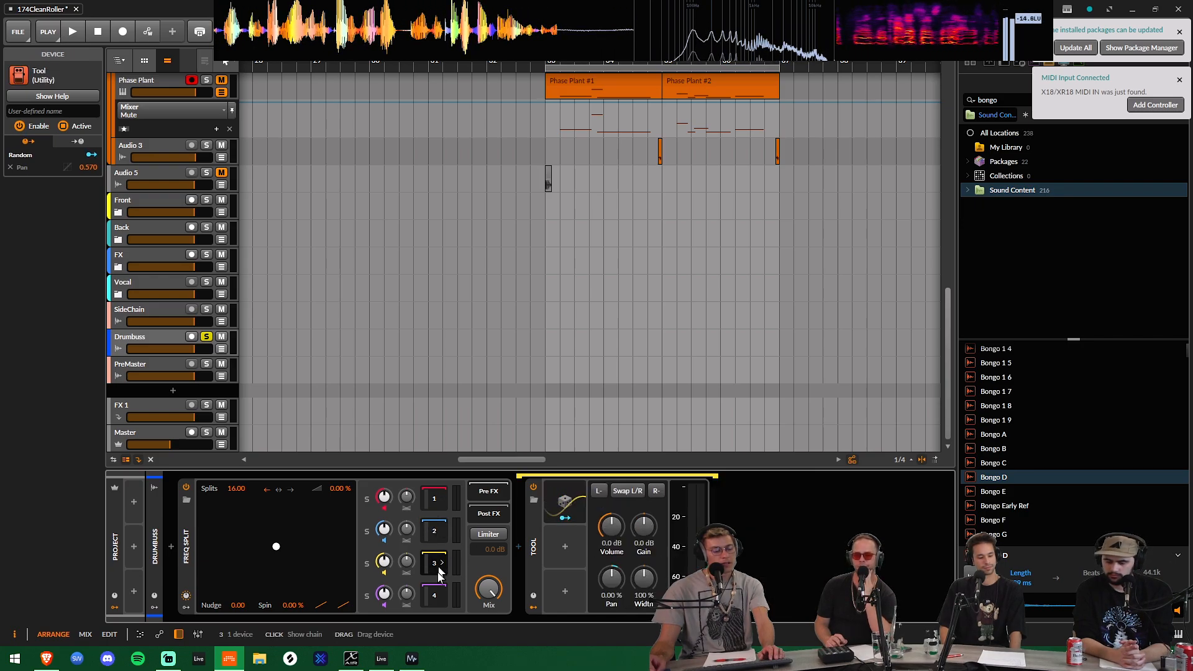
click(436, 591)
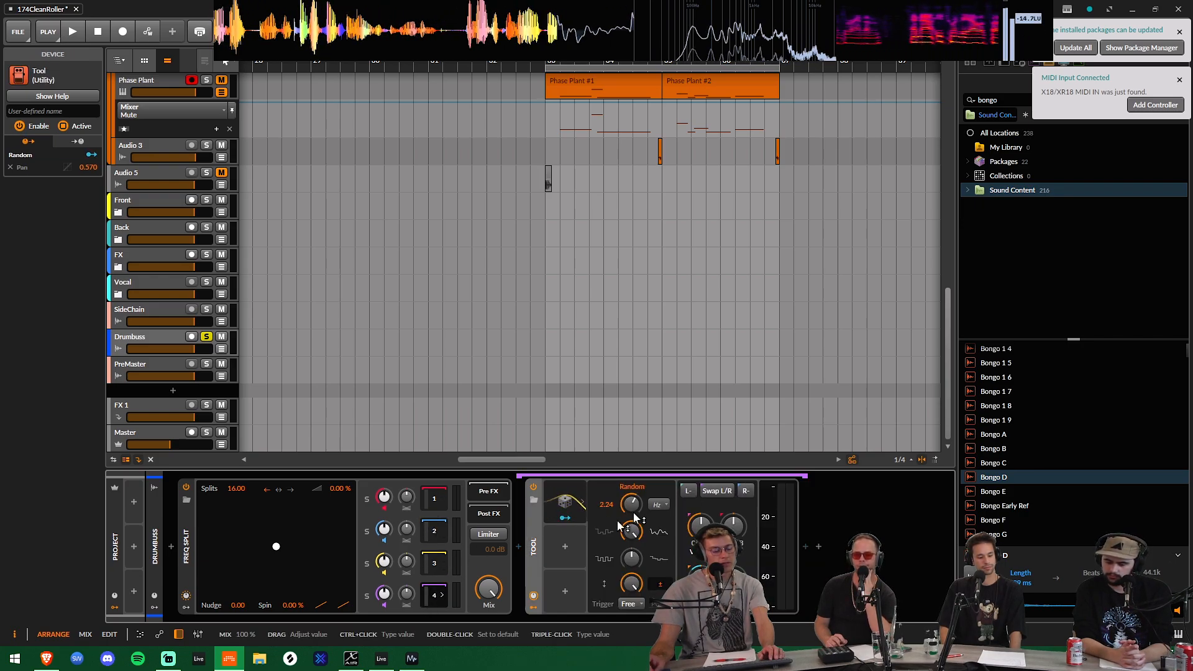
mouse_move(629, 504)
mouse_down()
mouse_move(629, 519)
mouse_move(629, 497)
mouse_up()
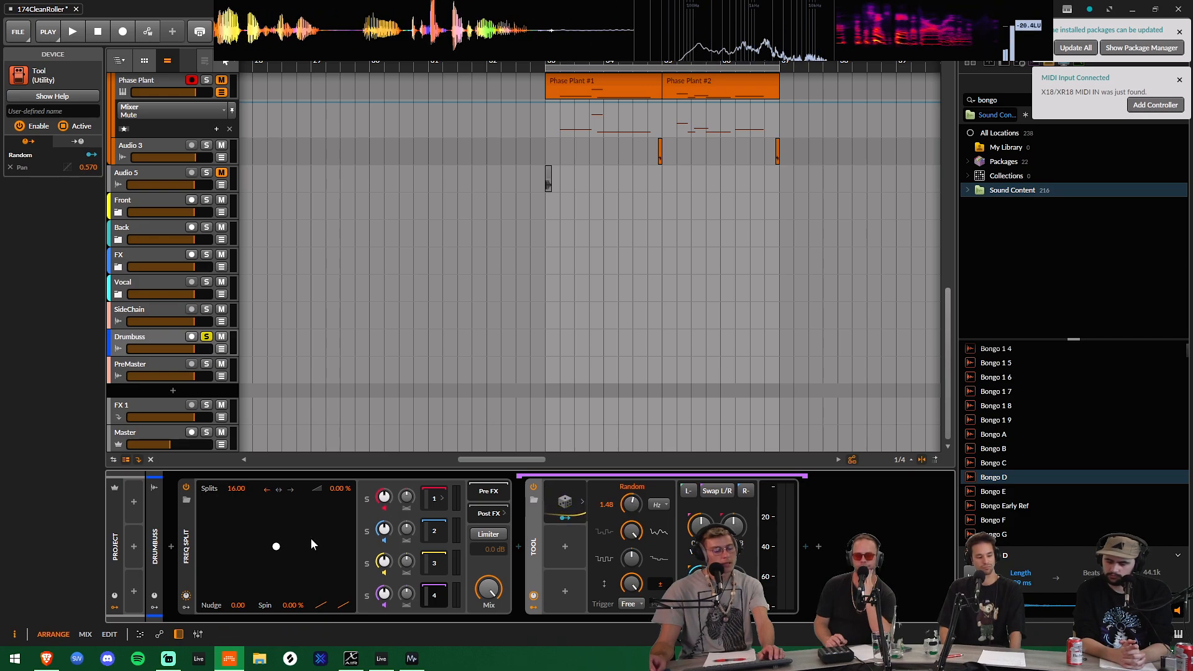
key(space)
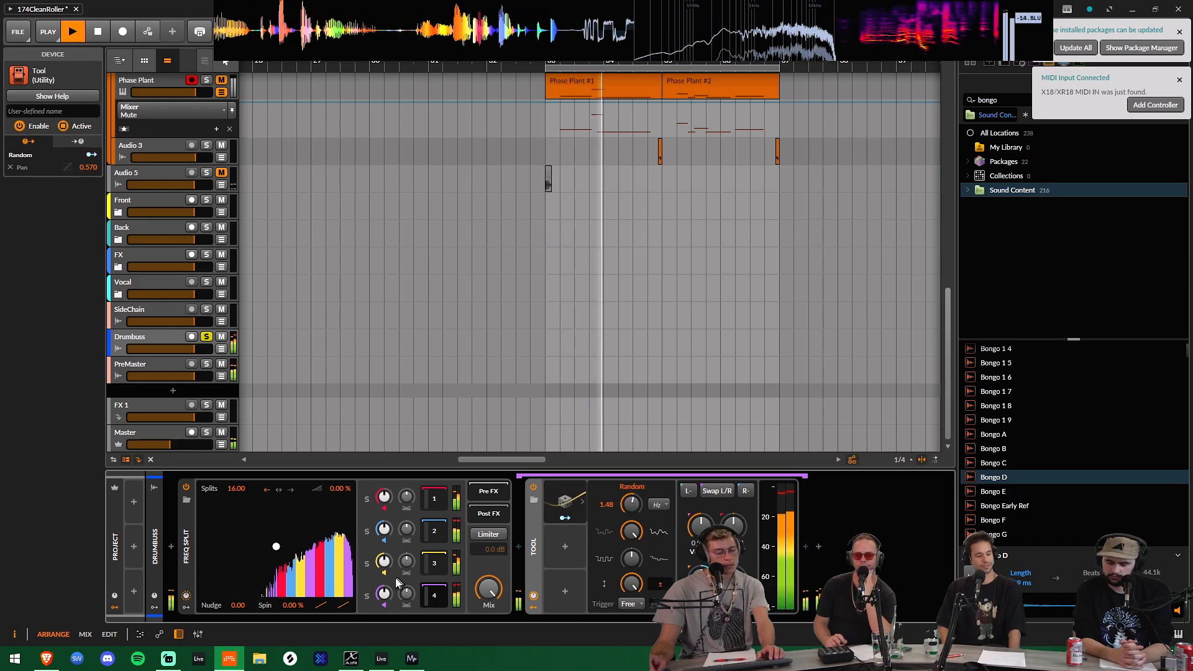
key(space)
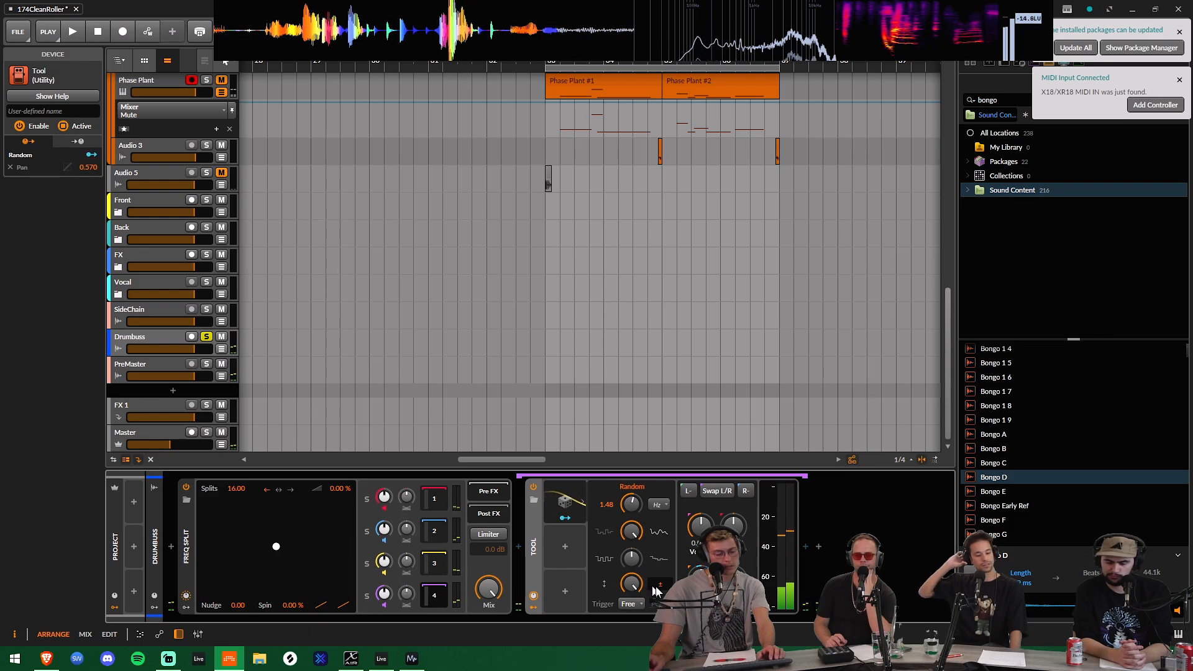
Check the Random-to-Pan mapping on the Tool devices in bands 1 to 3, and play the loop with band 3 soloed.
click(430, 501)
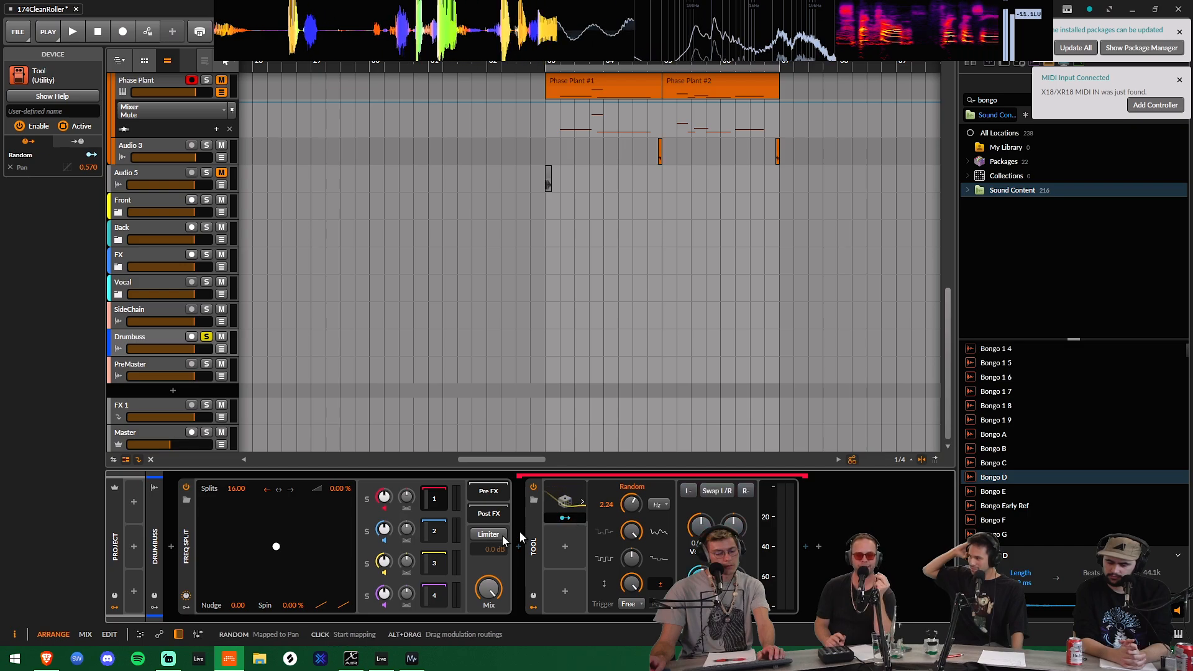
click(445, 530)
click(572, 519)
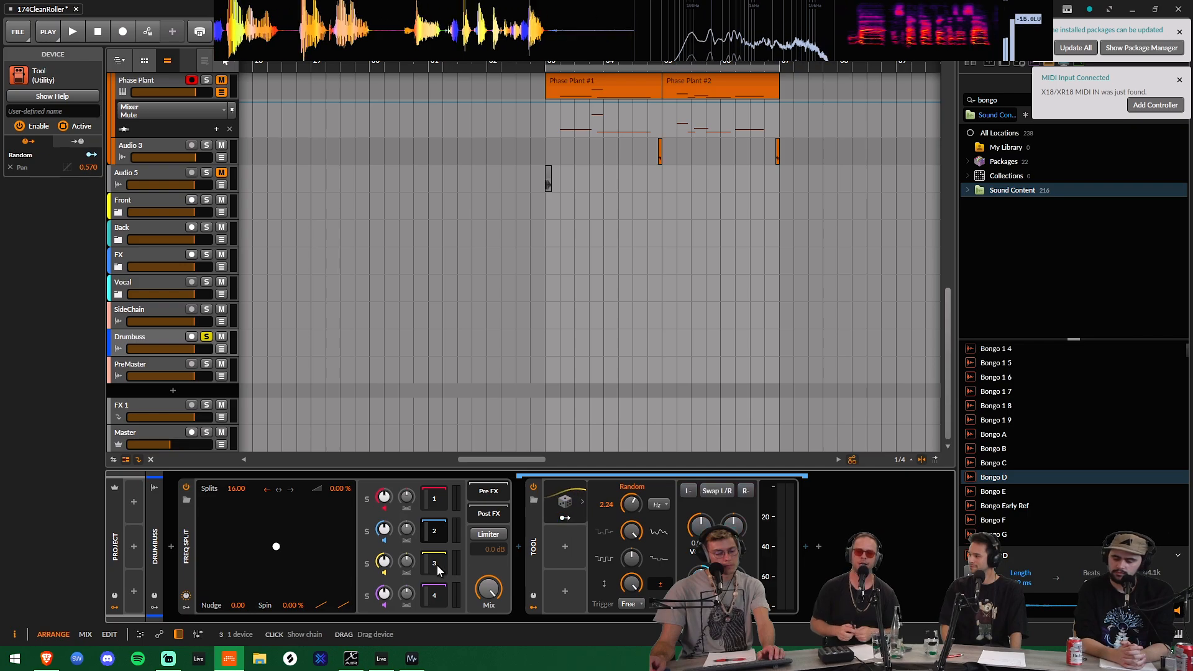
click(564, 517)
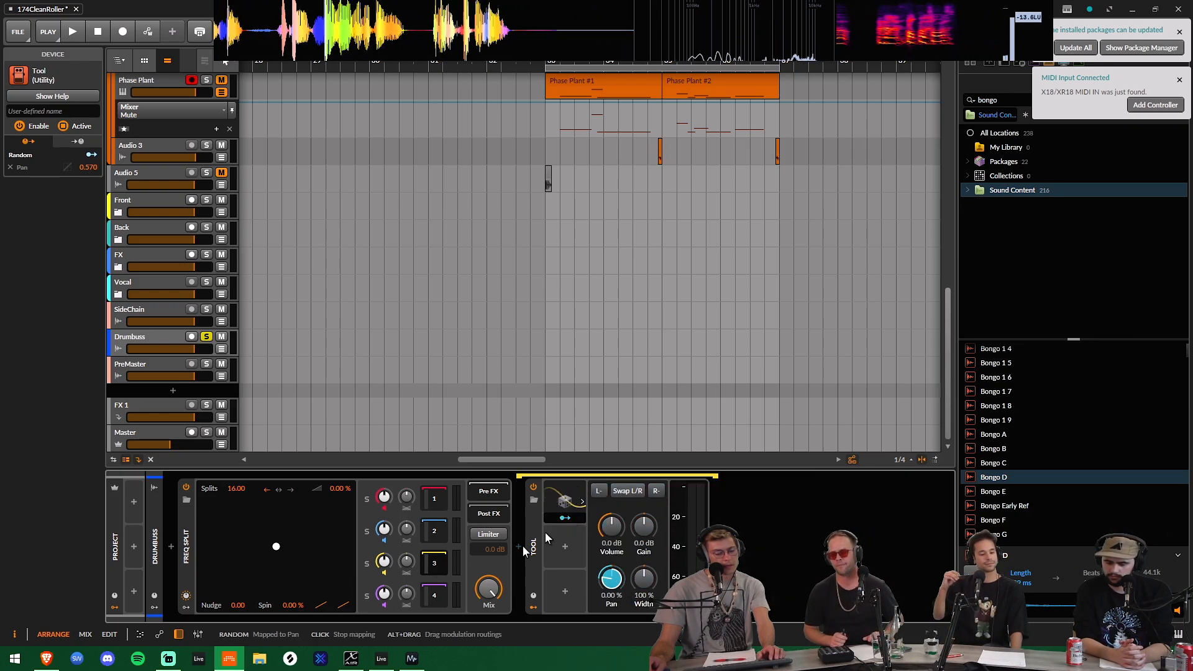
click(368, 563)
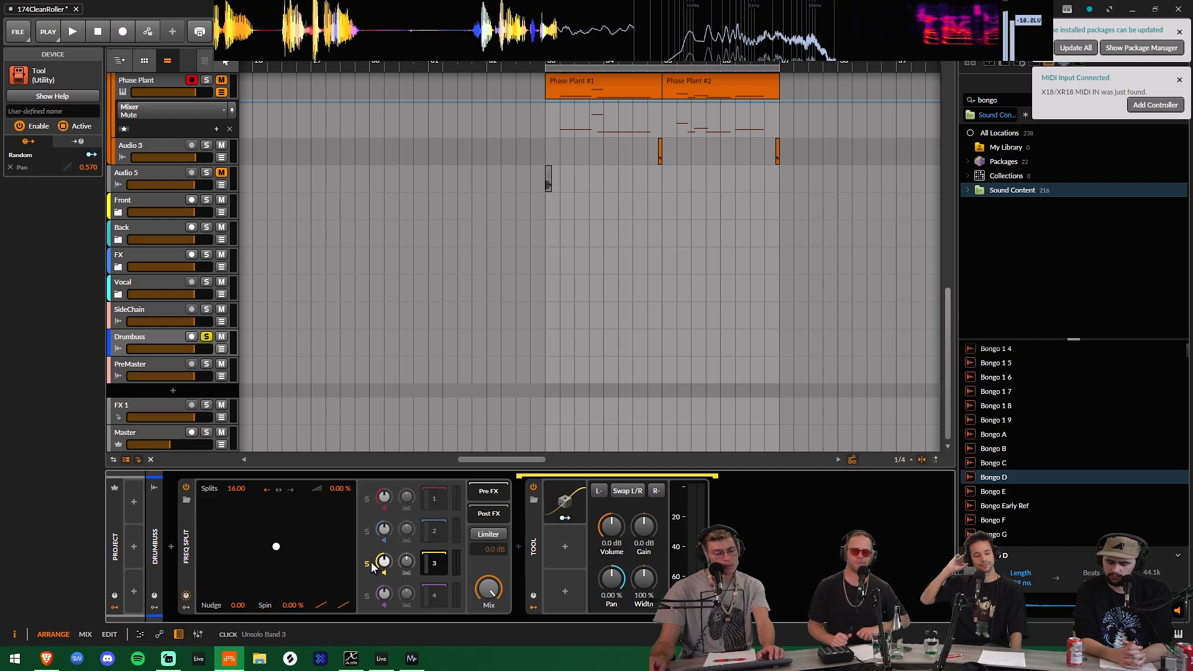
key(space)
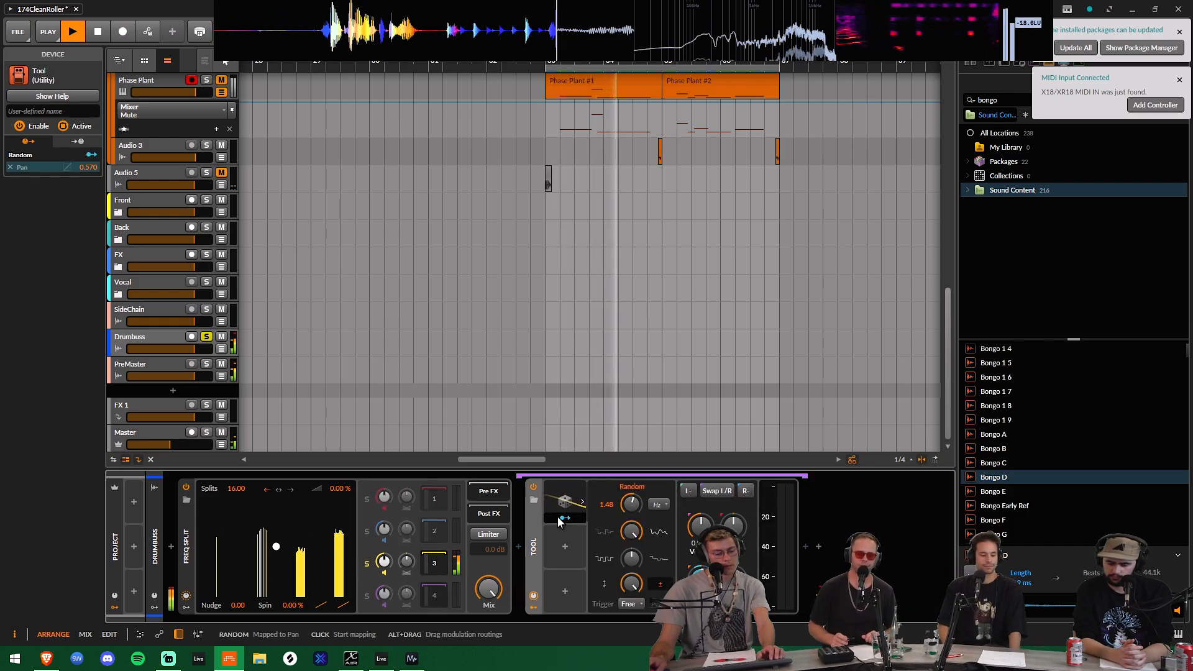
Set the Random modulator's Pan modulation amount on band 4's Tool device to 2.000.
click(564, 518)
drag(700, 572, 700, 521)
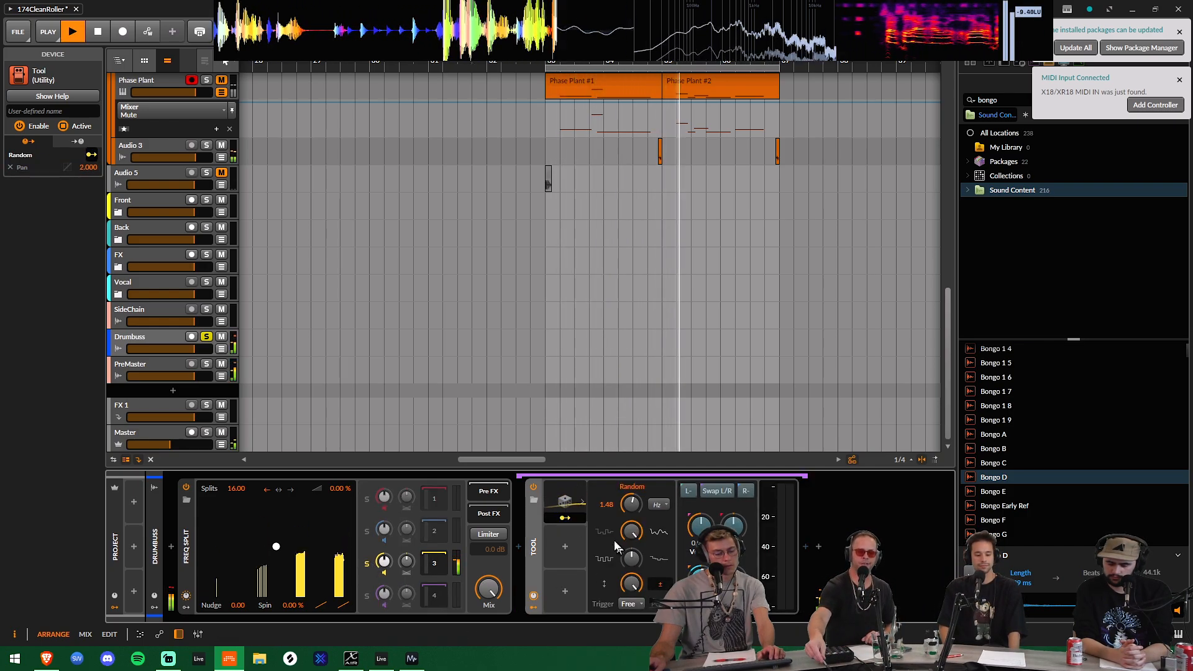
click(567, 518)
Show band 3's chain and raise Freq Split's Splits value to 19.02 during playback.
click(434, 563)
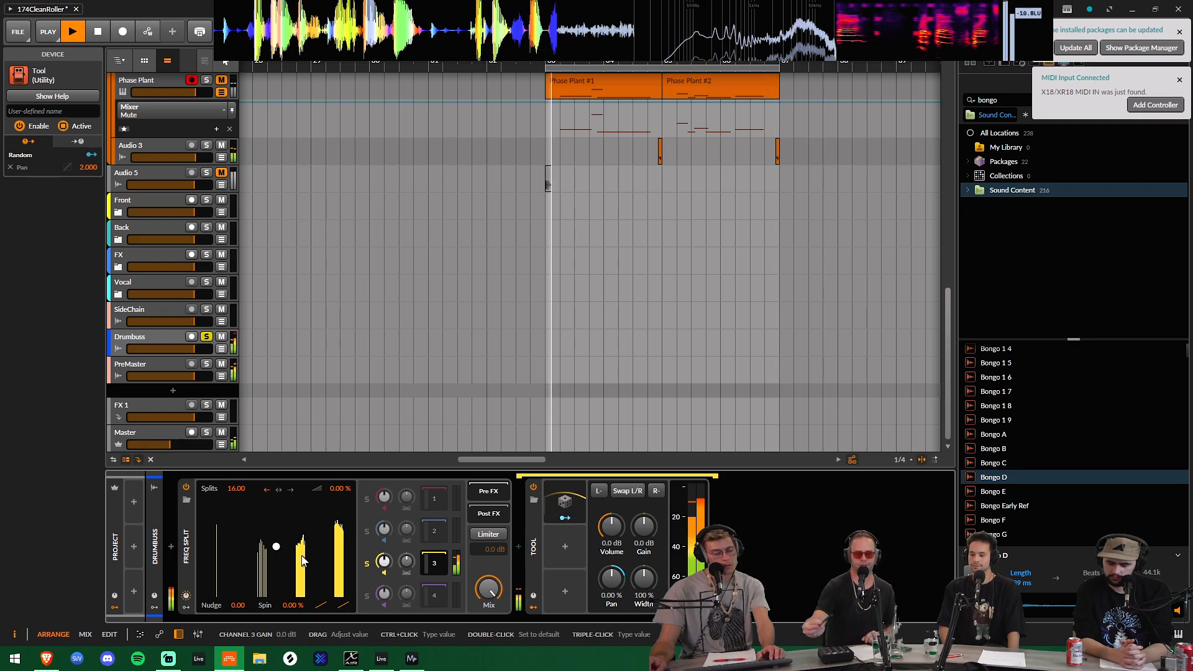
drag(278, 541, 241, 521)
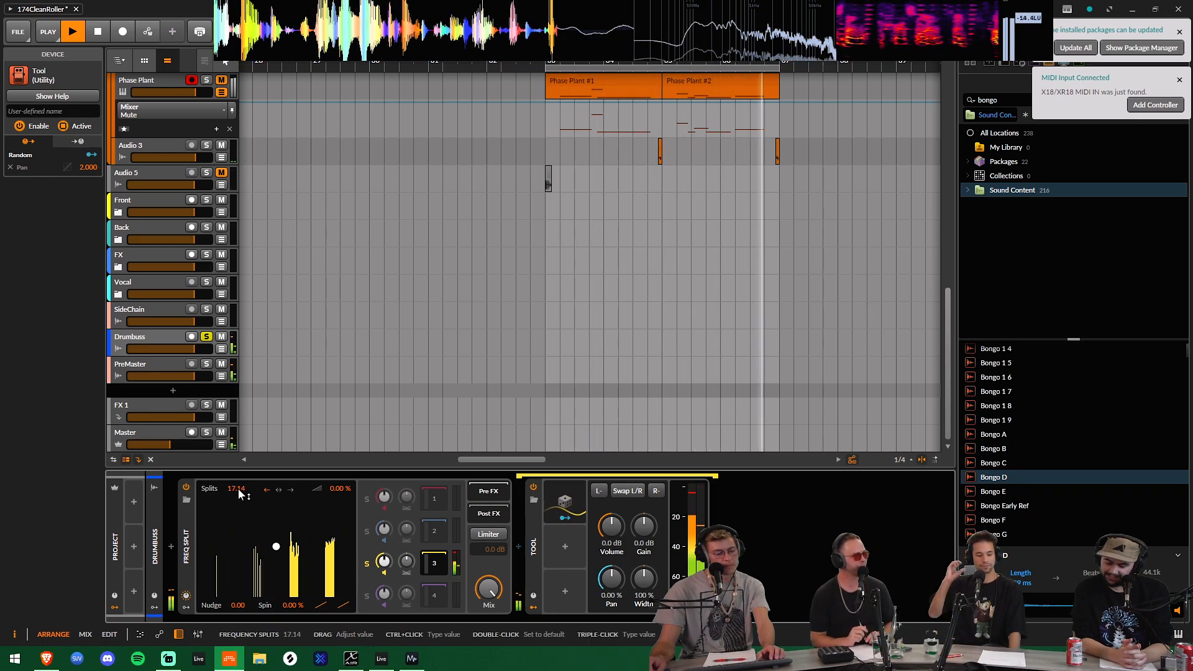
drag(238, 487, 238, 507)
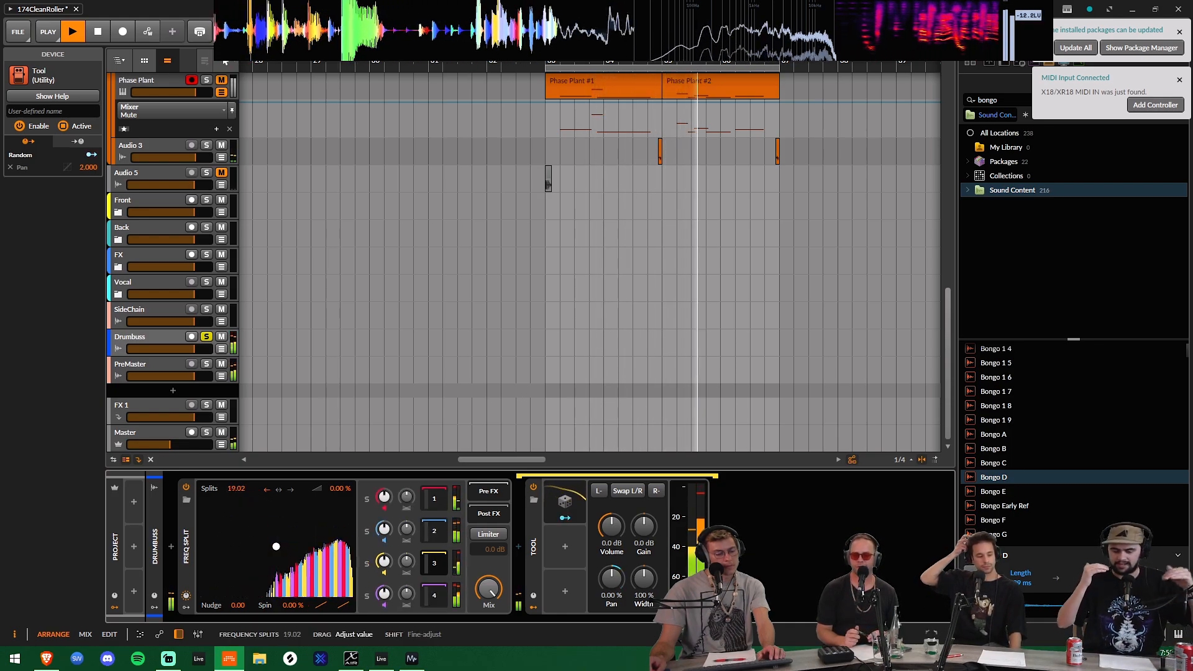
Lower Freq Split's Splits value to 6.06 and stop playback.
drag(244, 486, 244, 521)
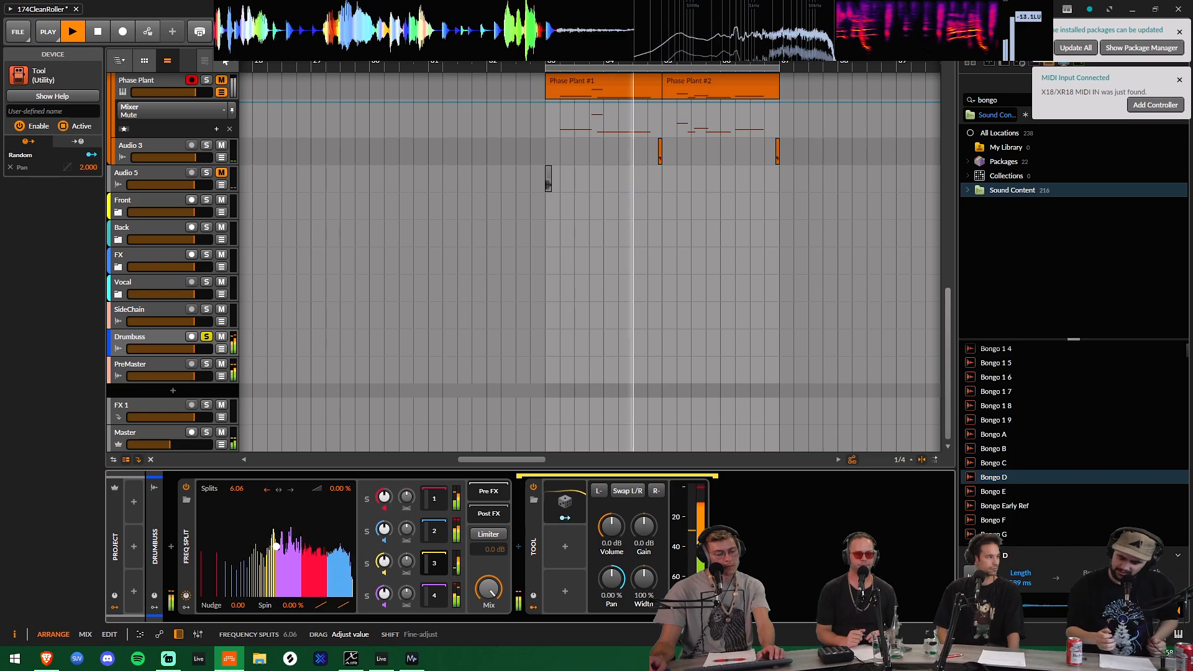
key(space)
Examine the Random modulator settings on the Tool devices in bands 2, 3 and 4, and play the loop.
click(431, 501)
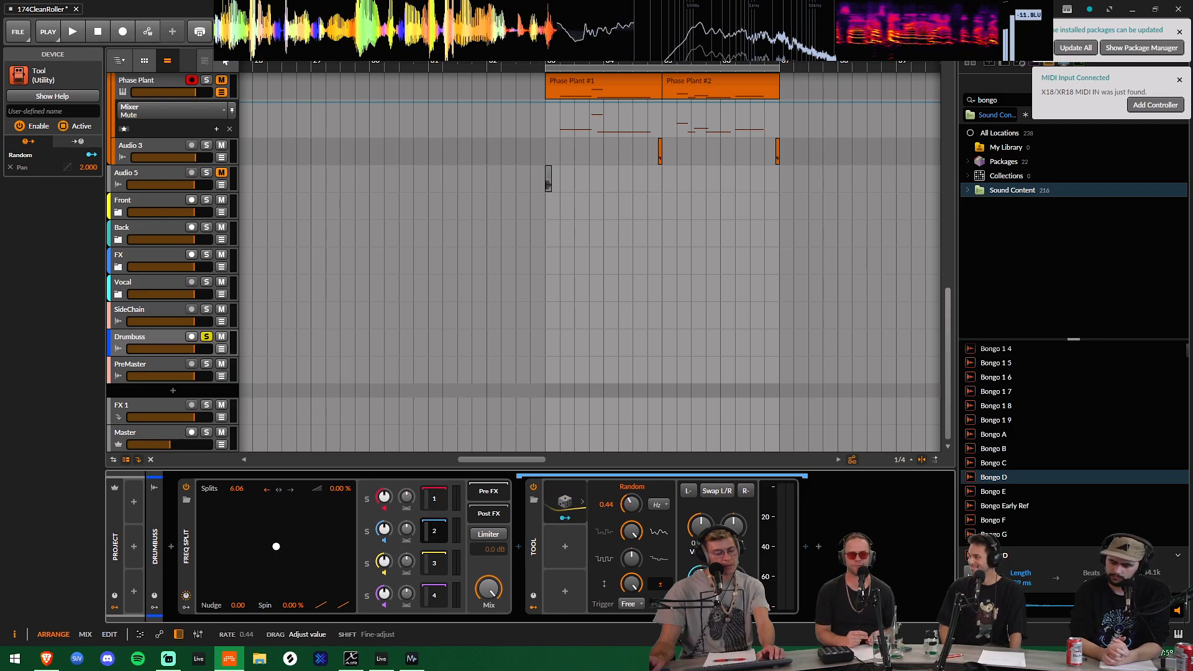
click(432, 571)
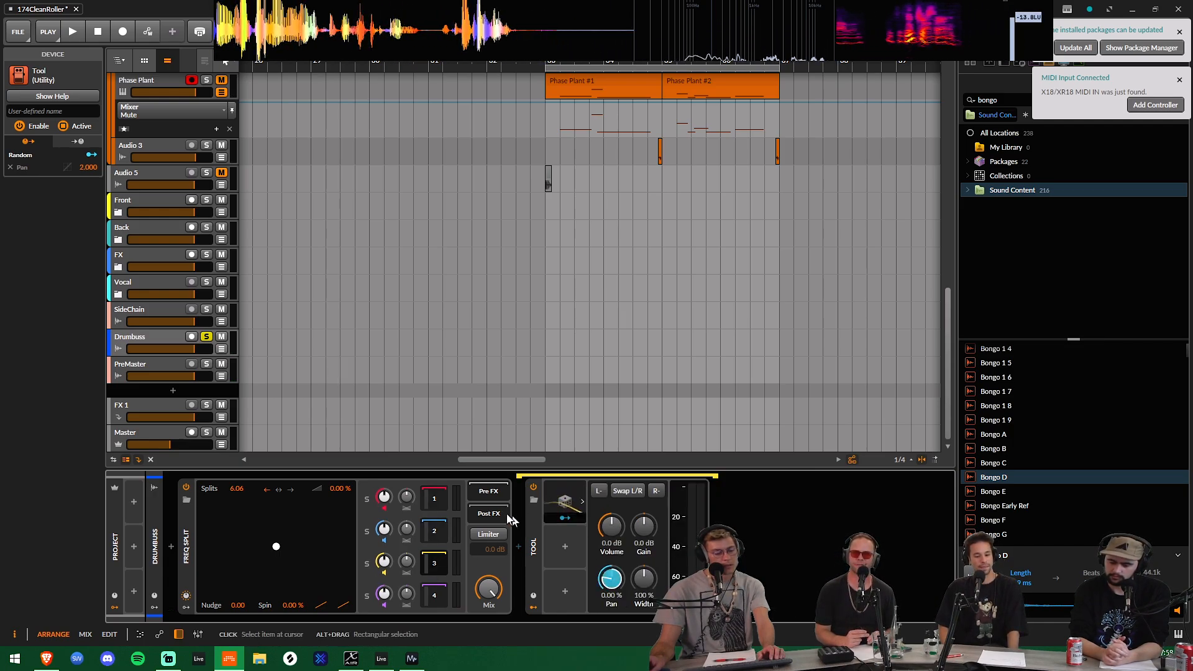
click(575, 508)
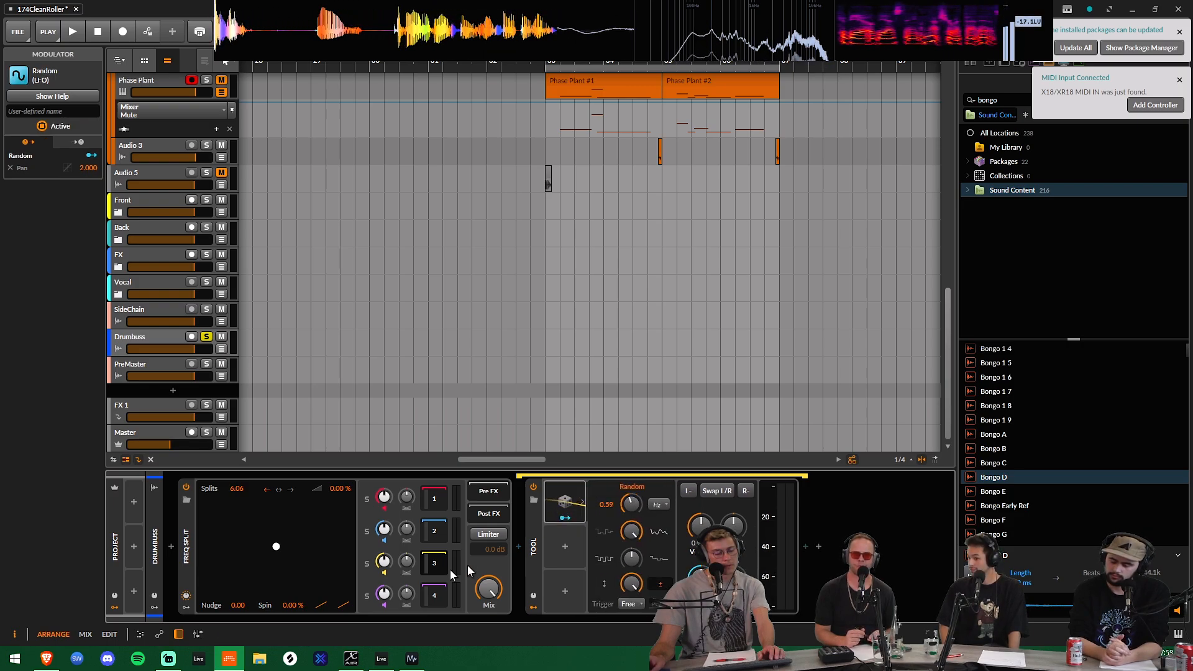
click(428, 596)
click(566, 508)
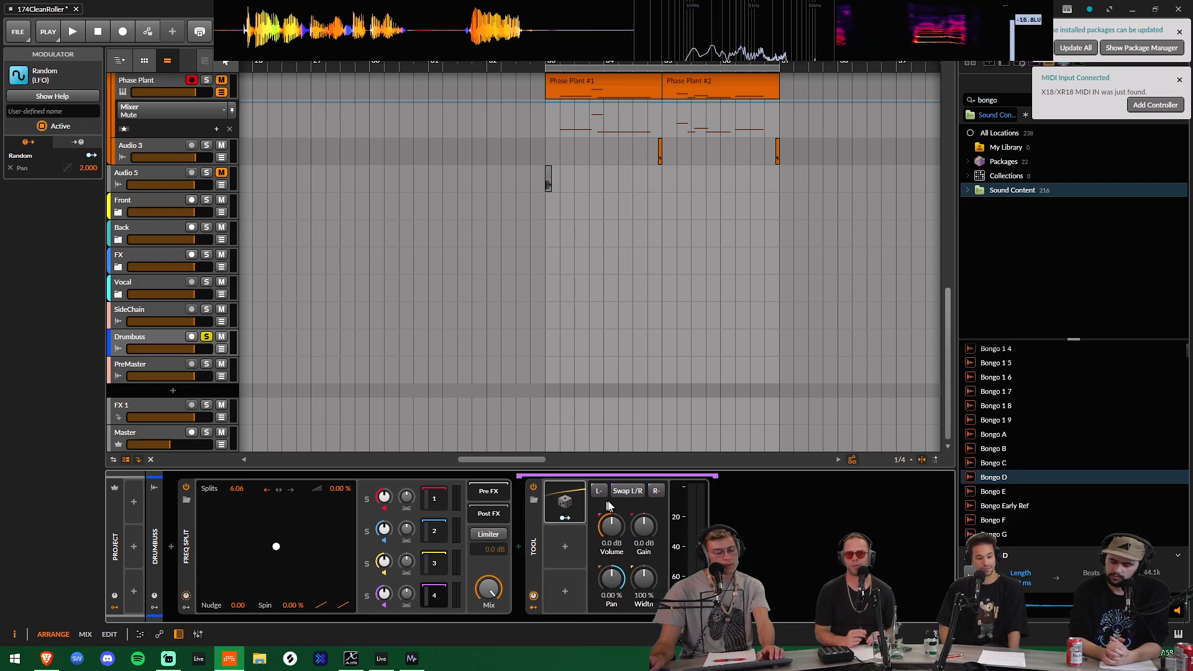
click(556, 505)
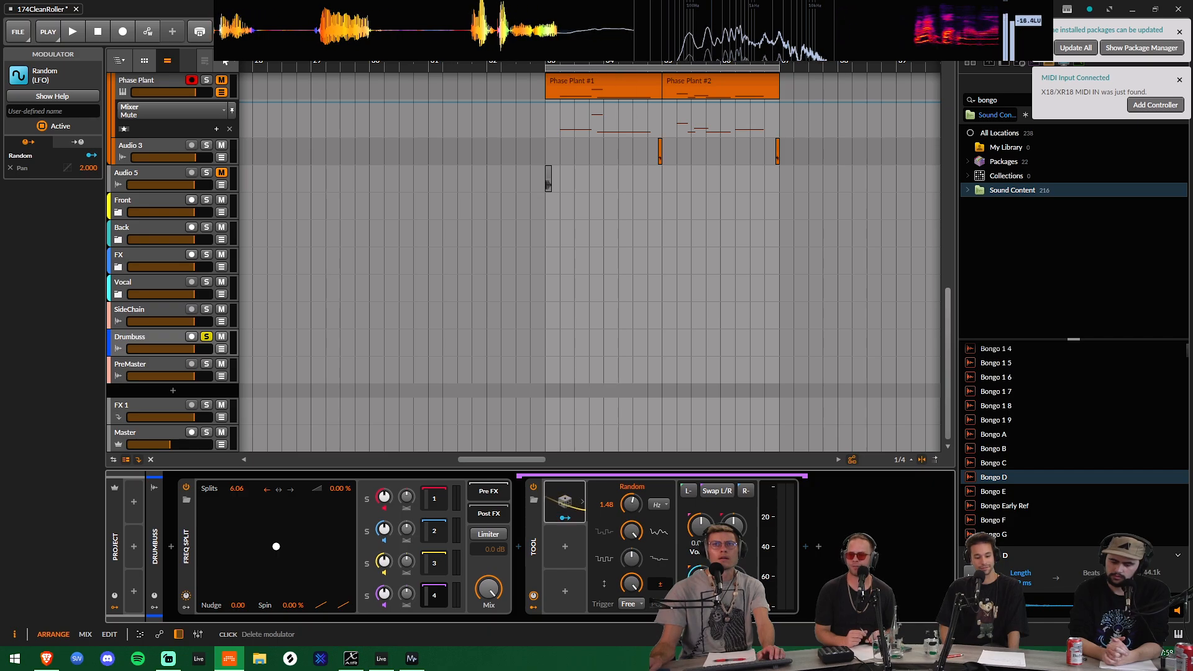
key(space)
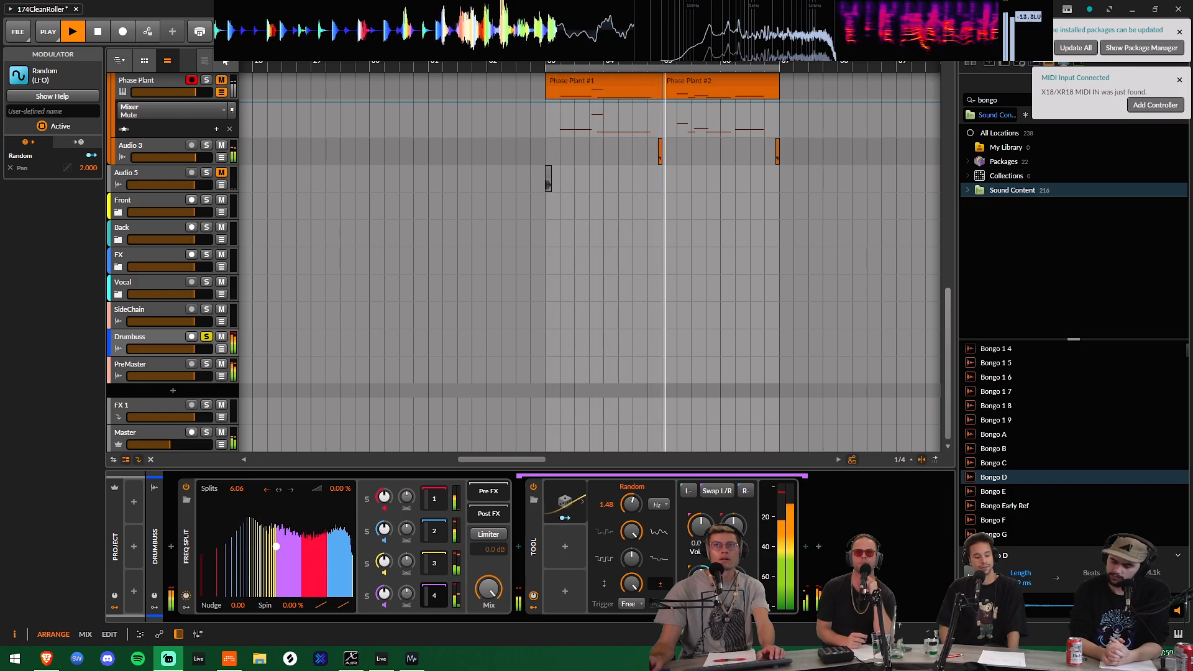
Add a Tool device after Freq Split on the Drumbuss track, listen to the loop, and stop playback.
click(815, 531)
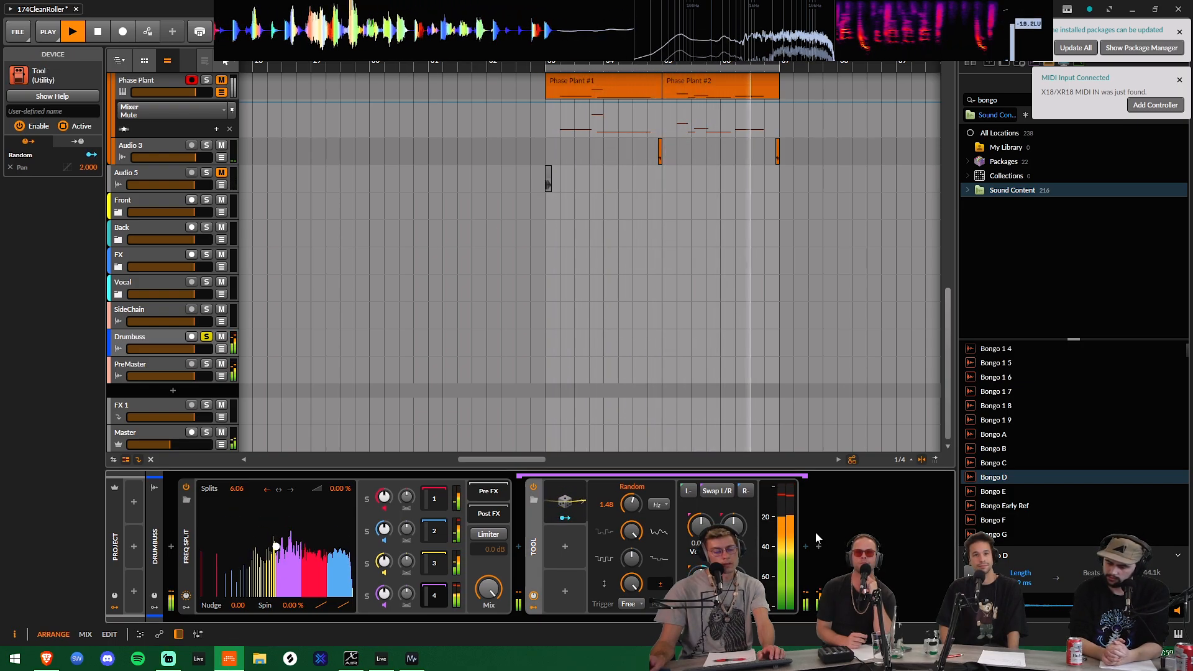
click(818, 546)
text(too)
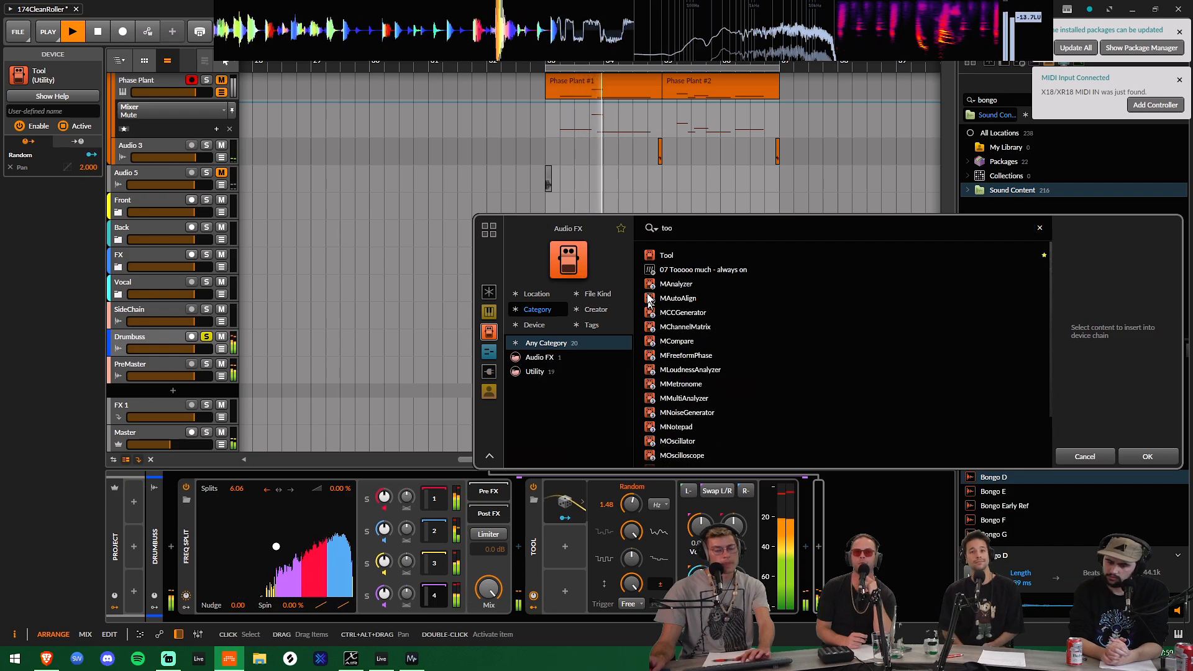
key(Return)
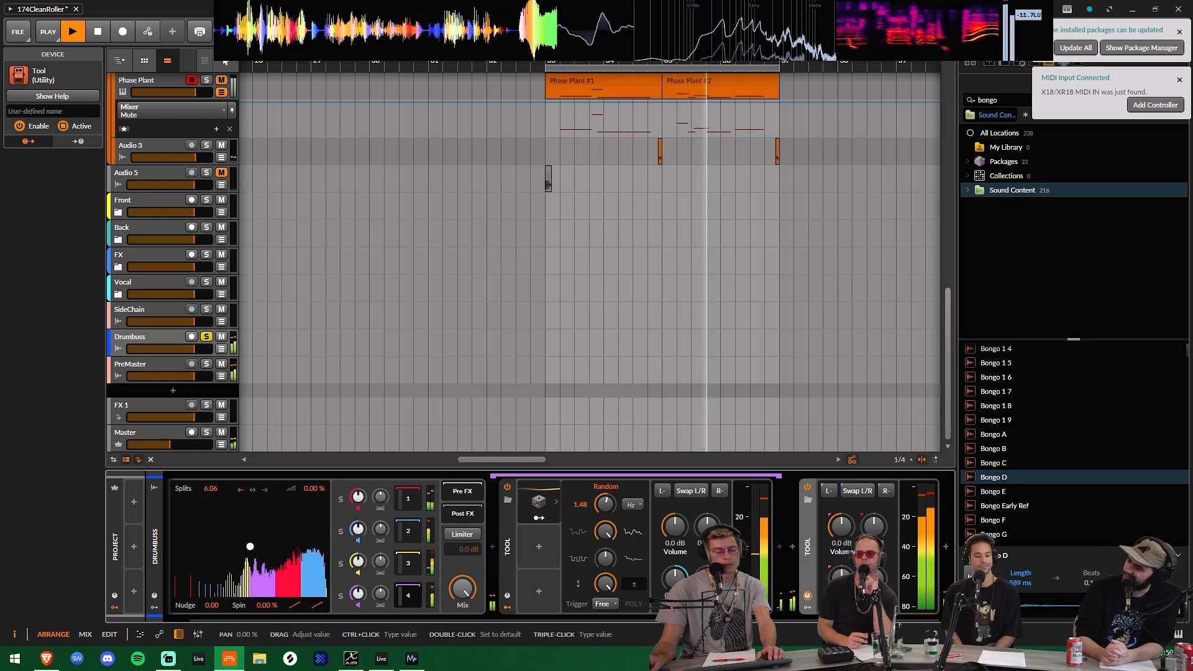
key(space)
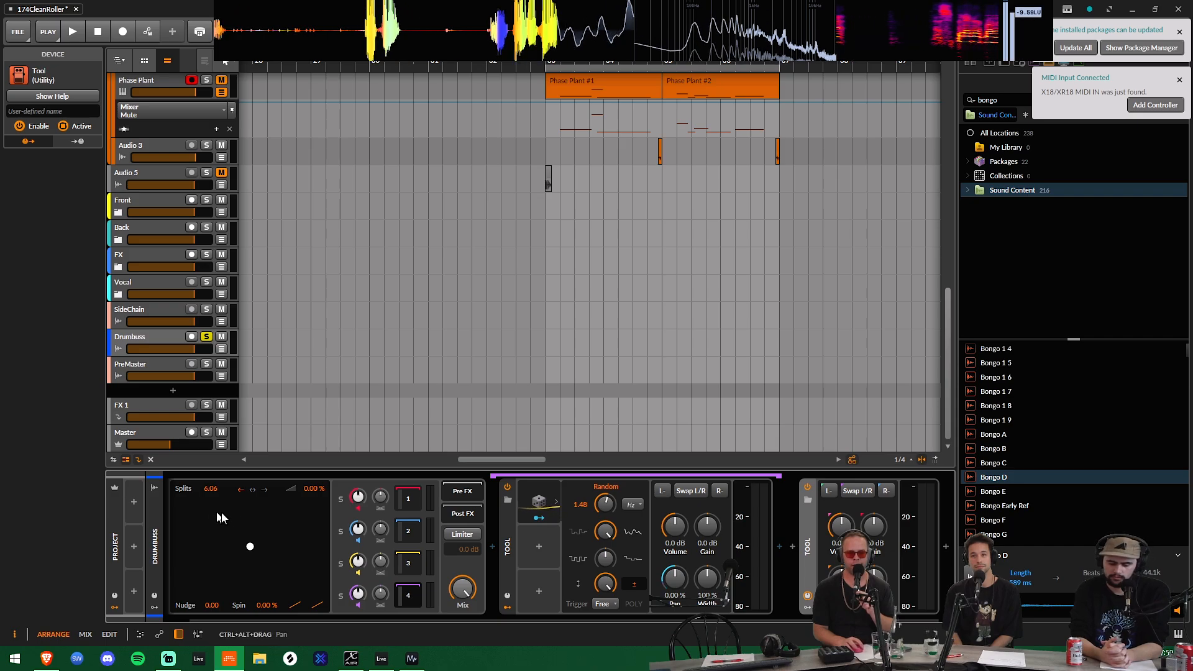
Set Freq Split's Splits value to 13.92, switch off bands 2 and 4, and play the loop briefly.
mouse_move(212, 489)
mouse_down()
mouse_move(213, 475)
mouse_move(223, 496)
mouse_up()
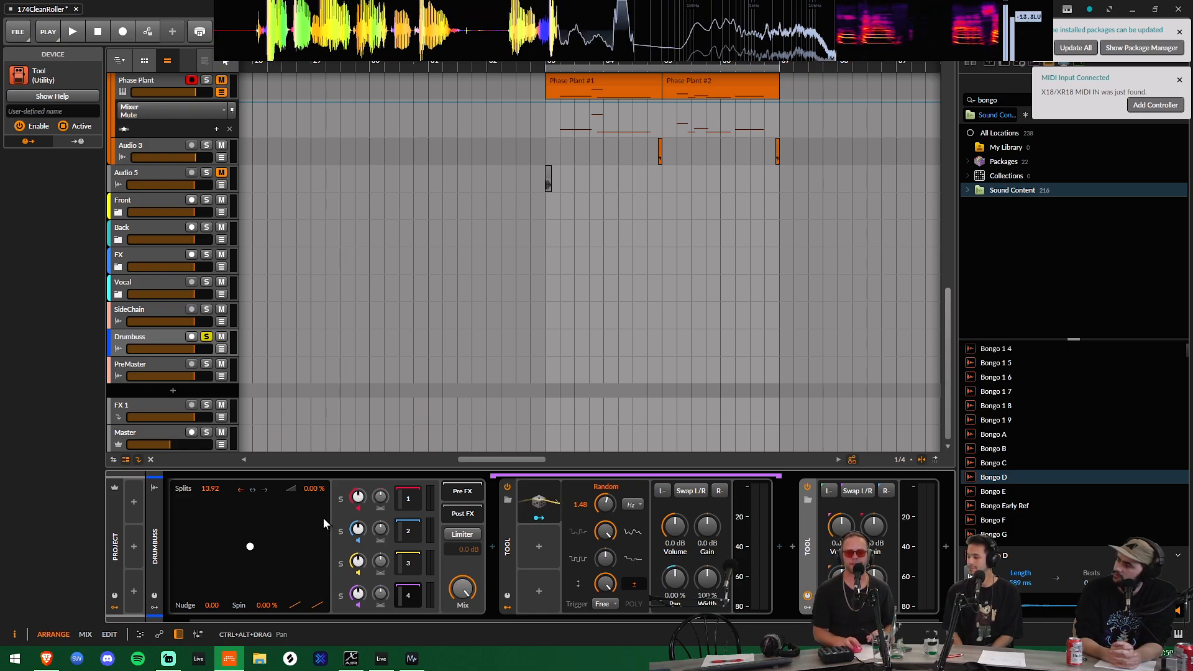
click(358, 605)
click(357, 540)
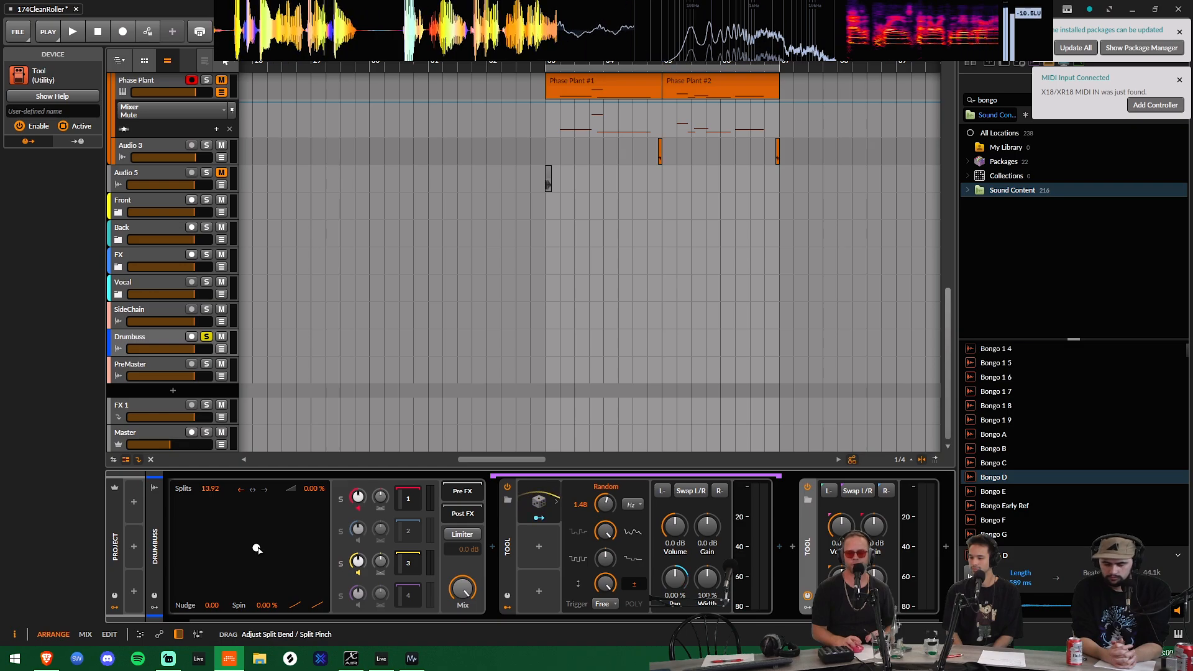
key(space)
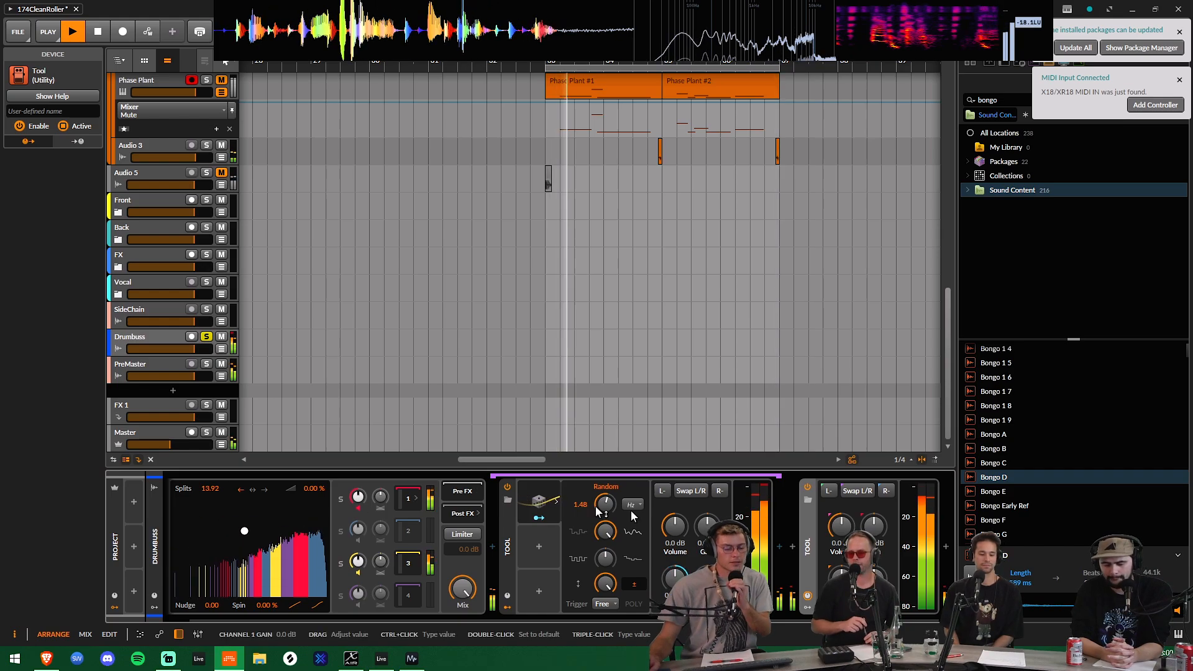
key(space)
Disable the Tool device placed after Freq Split, and toggle Freq Split off and back on.
click(801, 491)
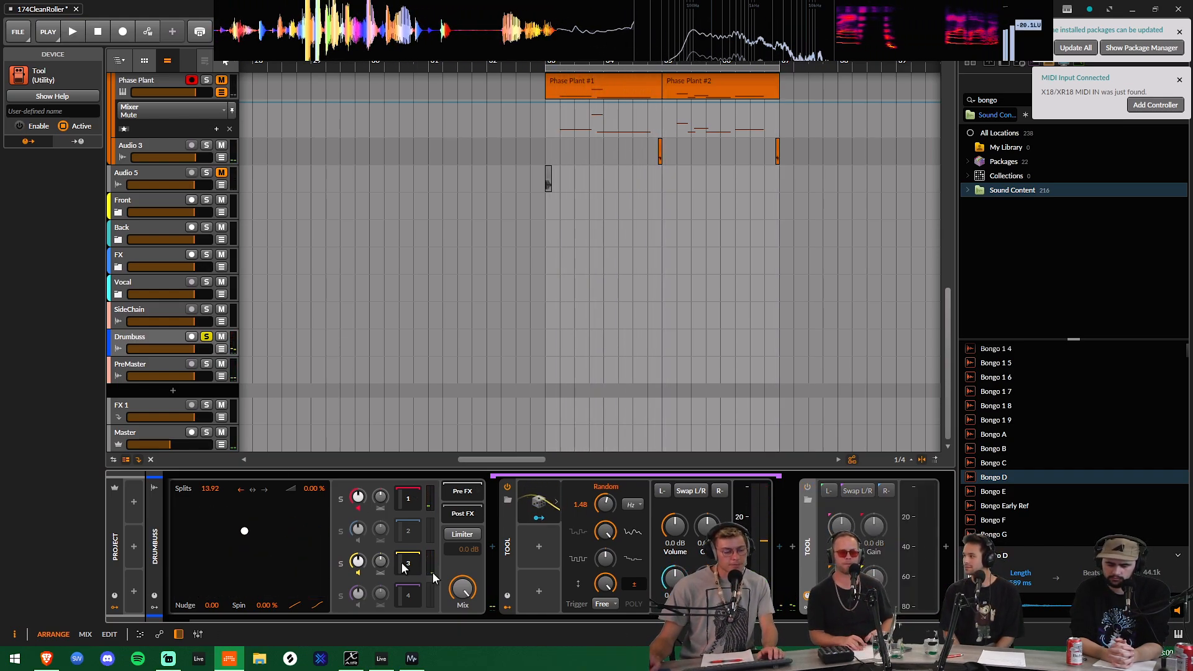
drag(644, 621, 368, 603)
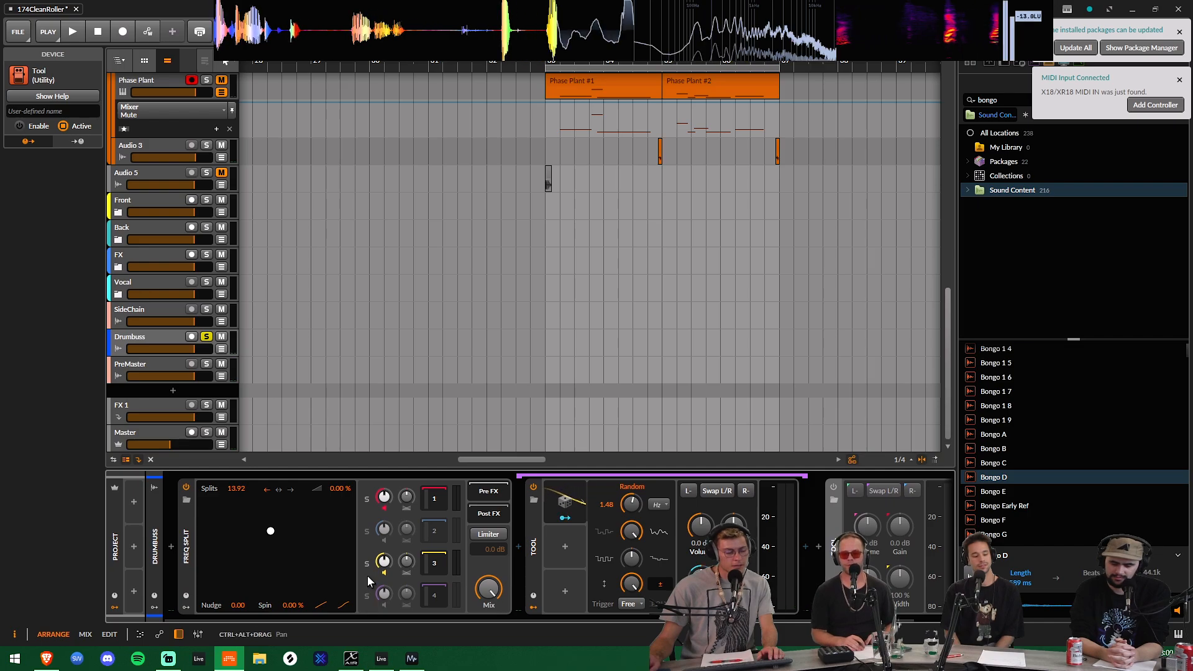
click(186, 488)
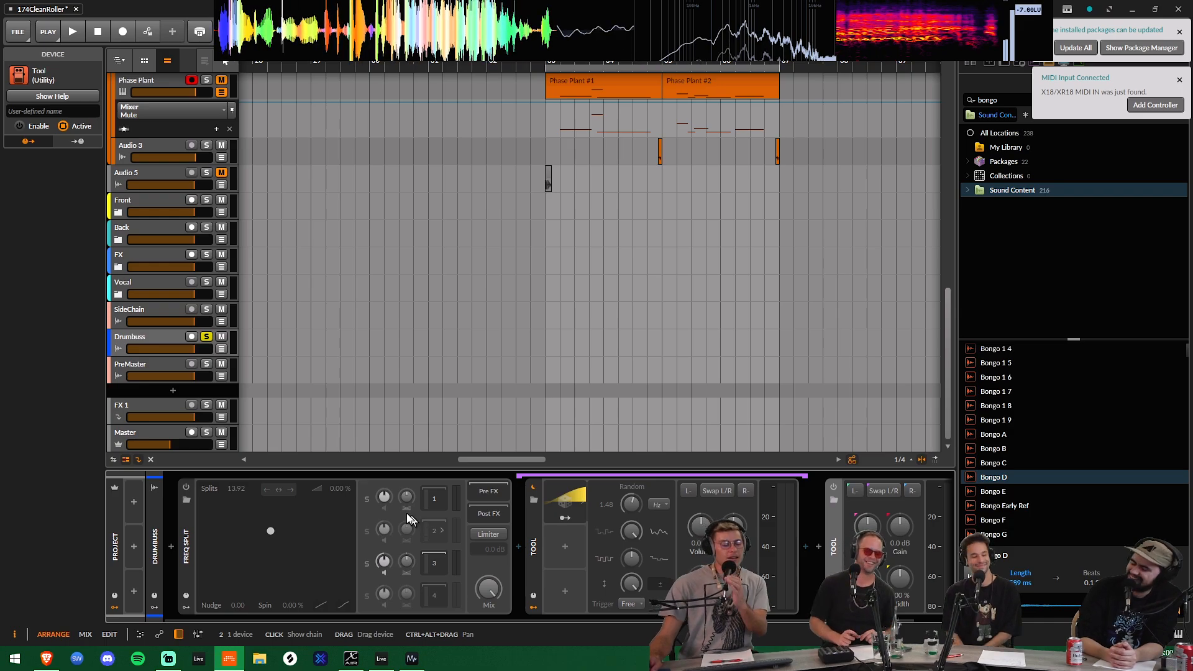
click(186, 487)
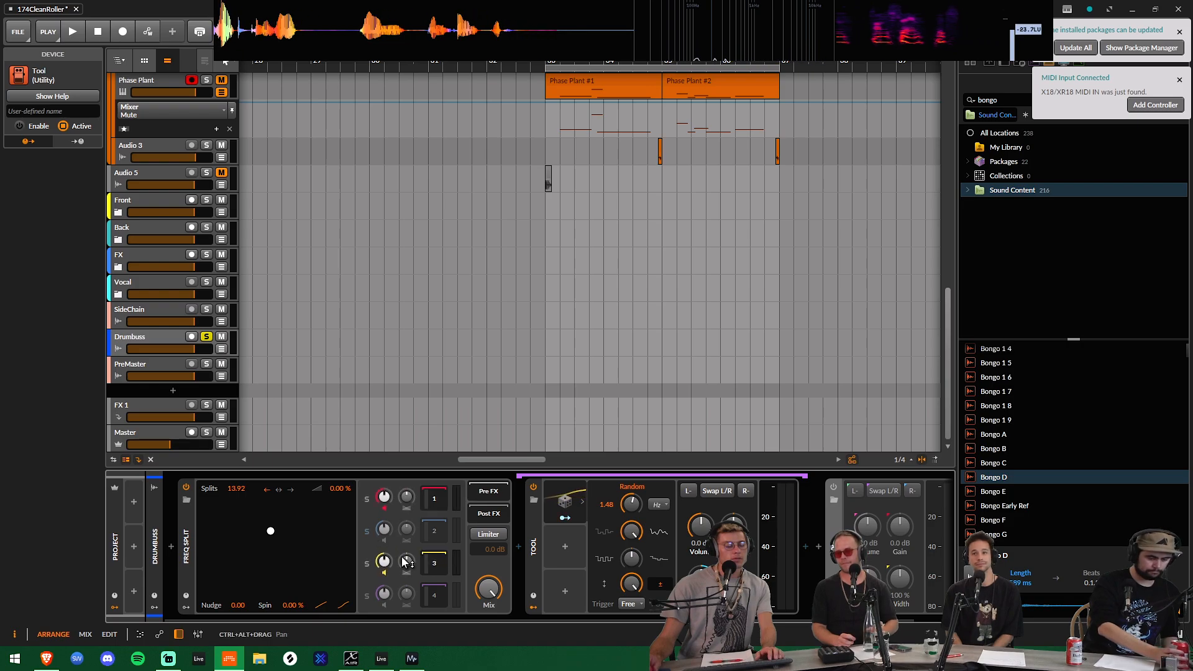
Play the loop with only bands 1 and 3, switch bands 2 and 4 back on, and play it again.
key(space)
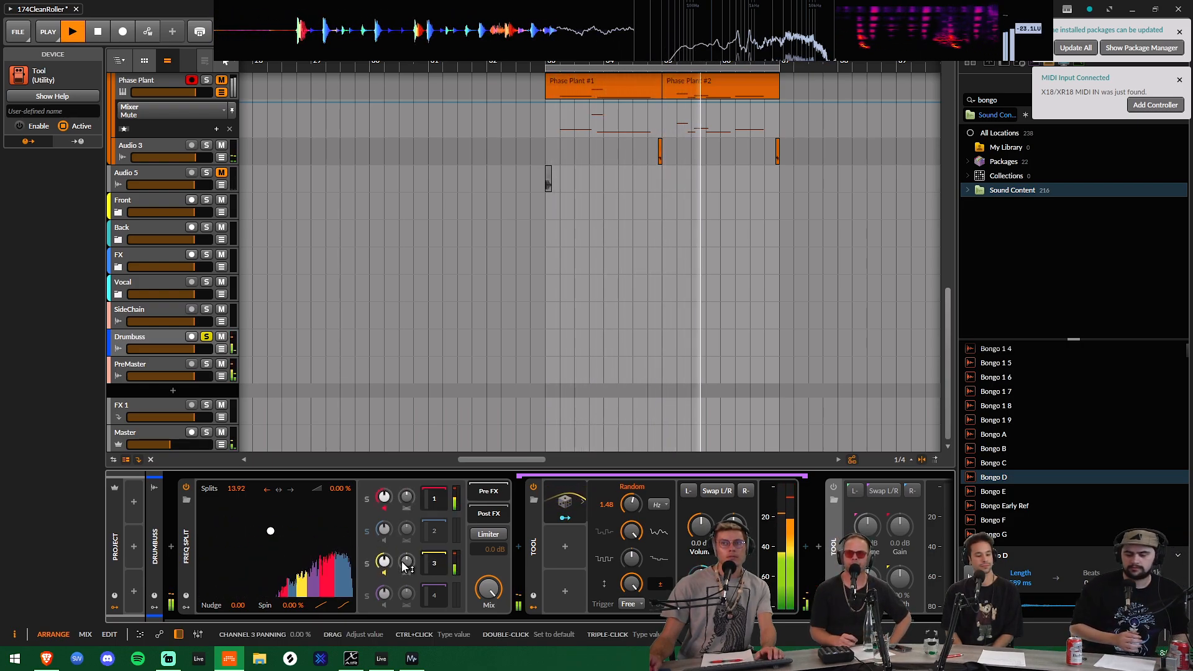
key(space)
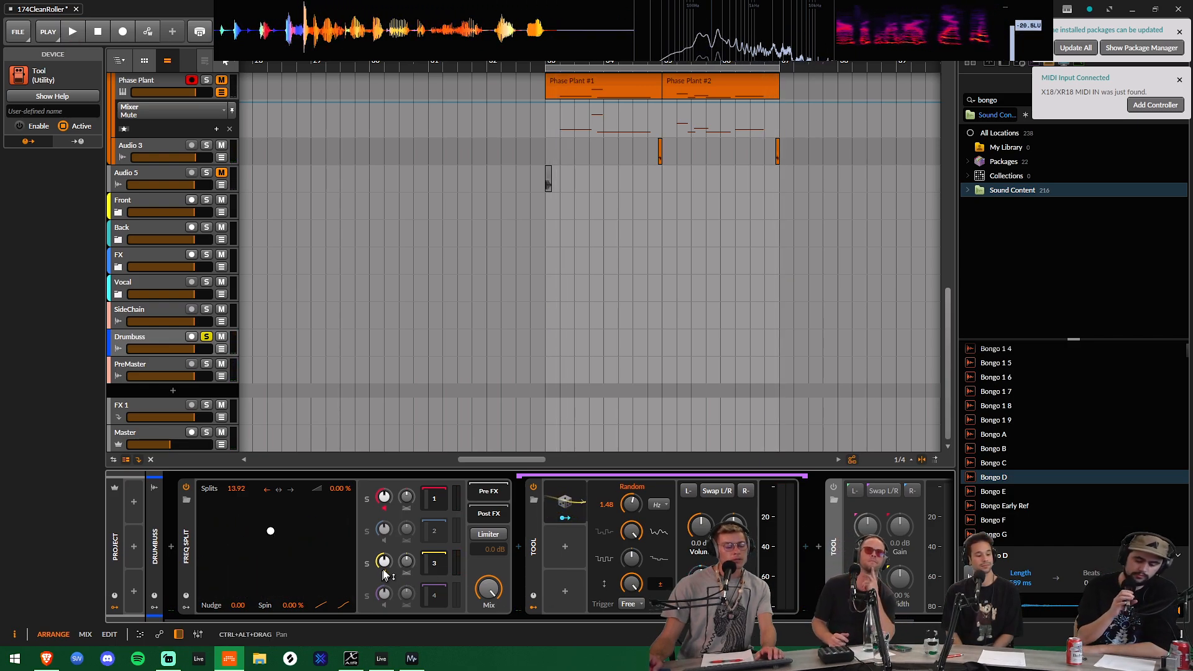
click(385, 540)
click(384, 603)
key(space)
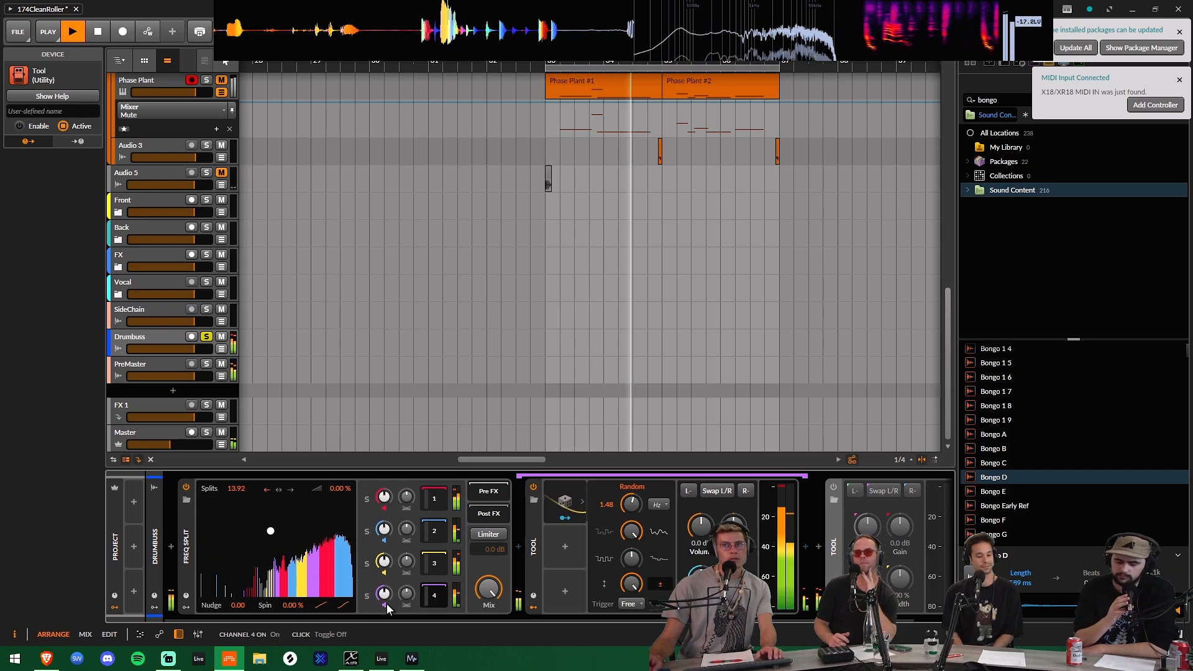
Stop playback, disable Freq Split on the Drumbuss track, and audition the loop without it.
key(space)
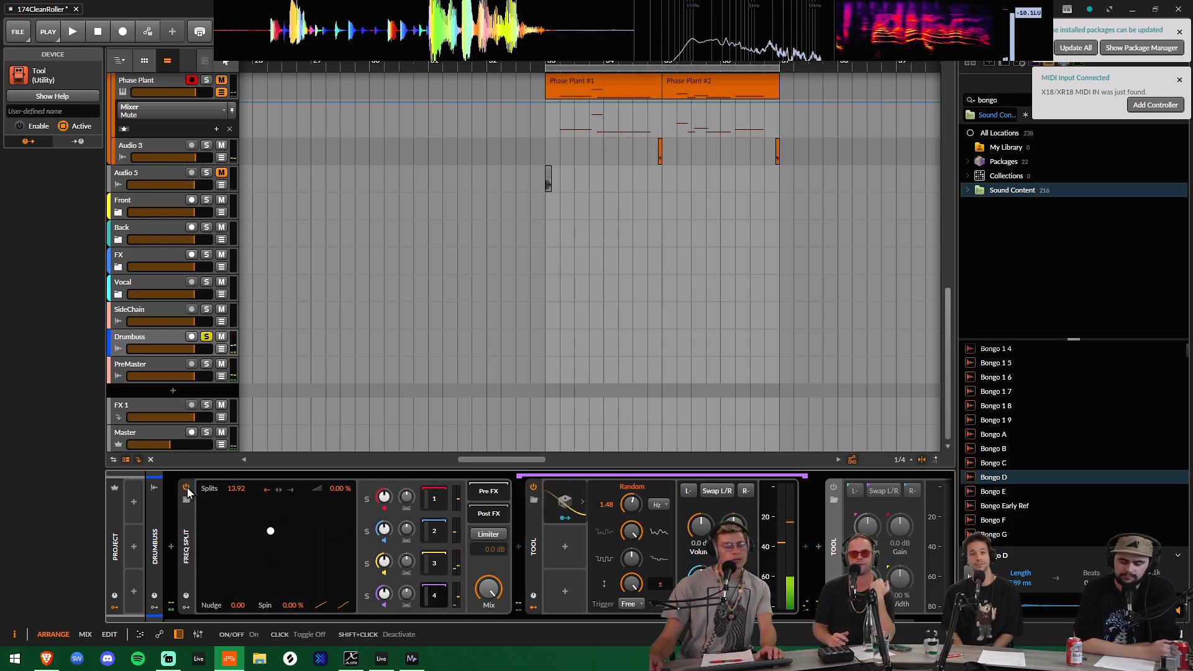
click(186, 487)
key(space)
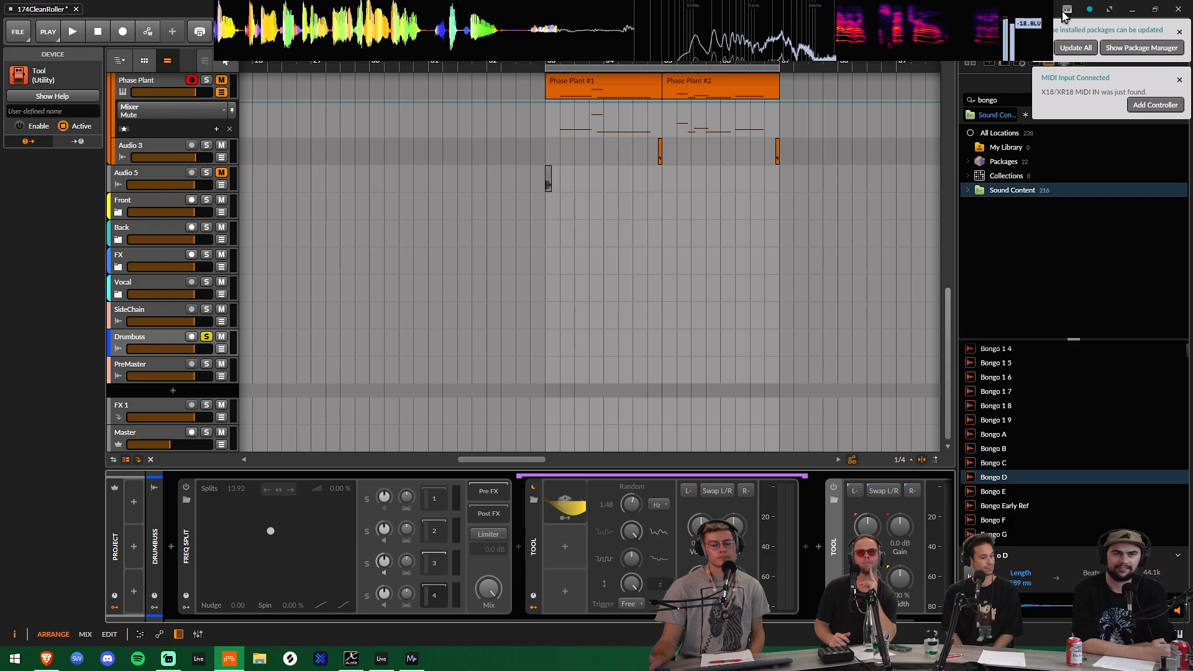
Look over the Bitwig Connect 4/12 product page in the Brave browser, and return to the Bitwig Studio project.
click(1131, 10)
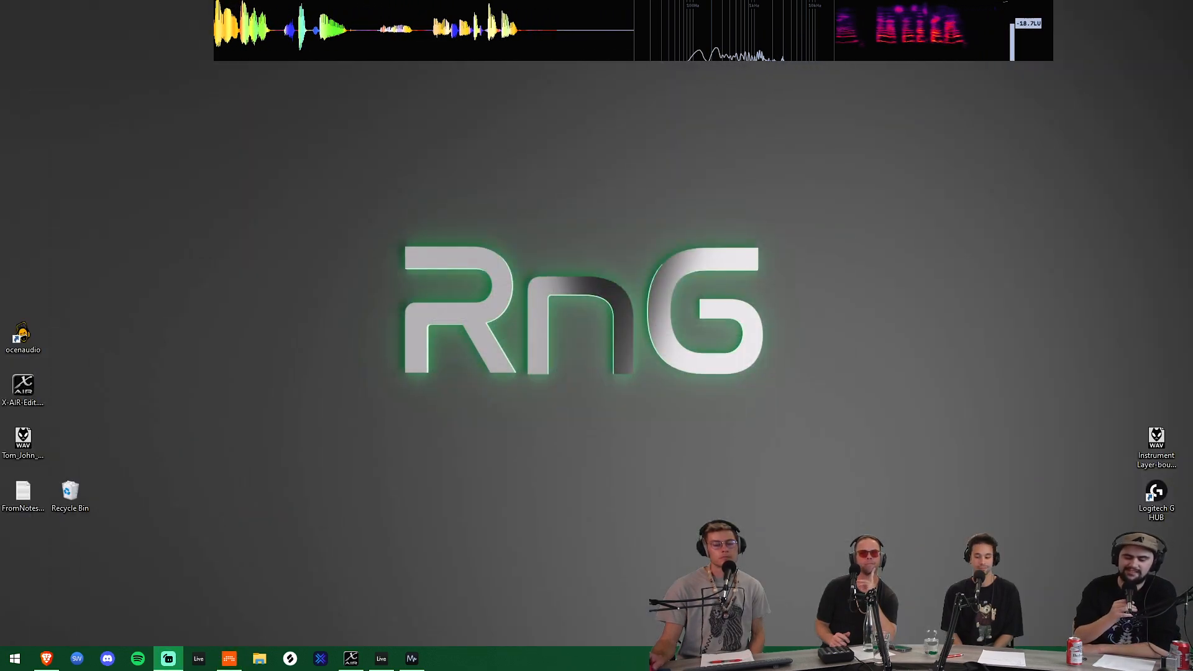
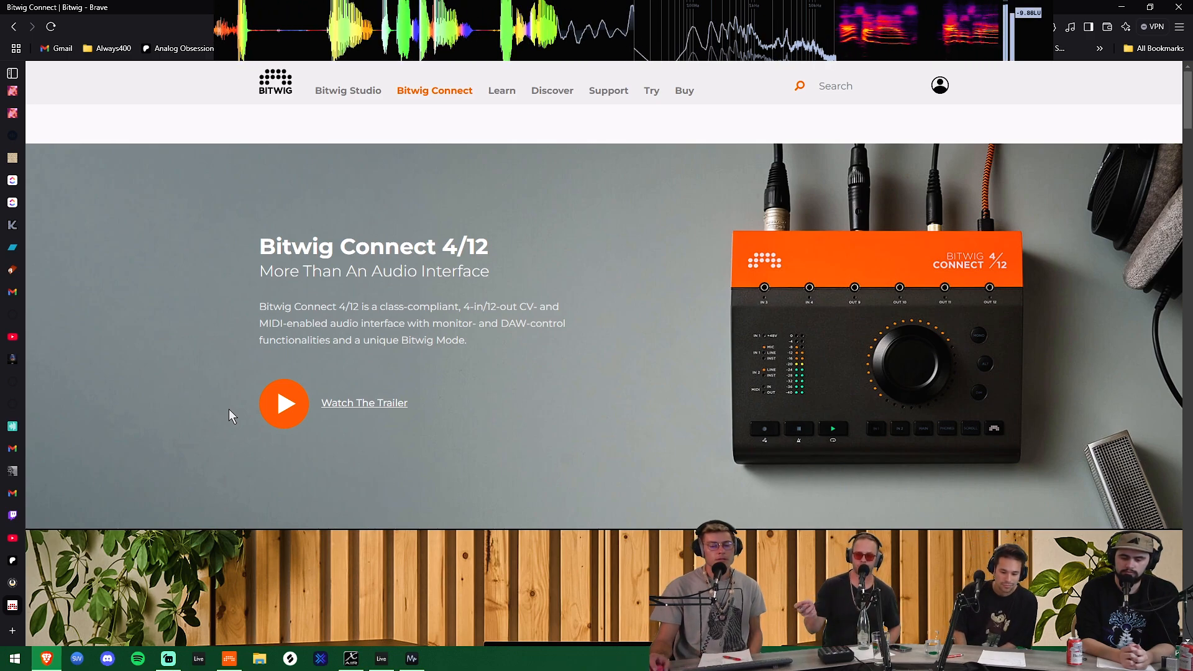
scroll(758, 296, down, 6)
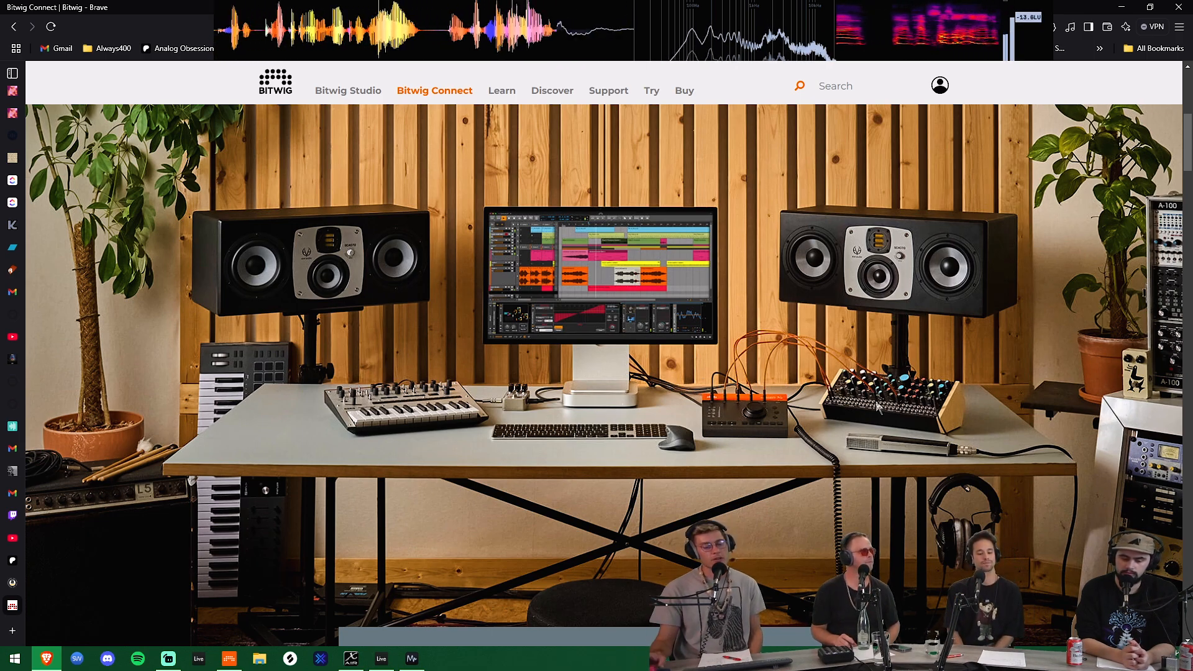
click(230, 658)
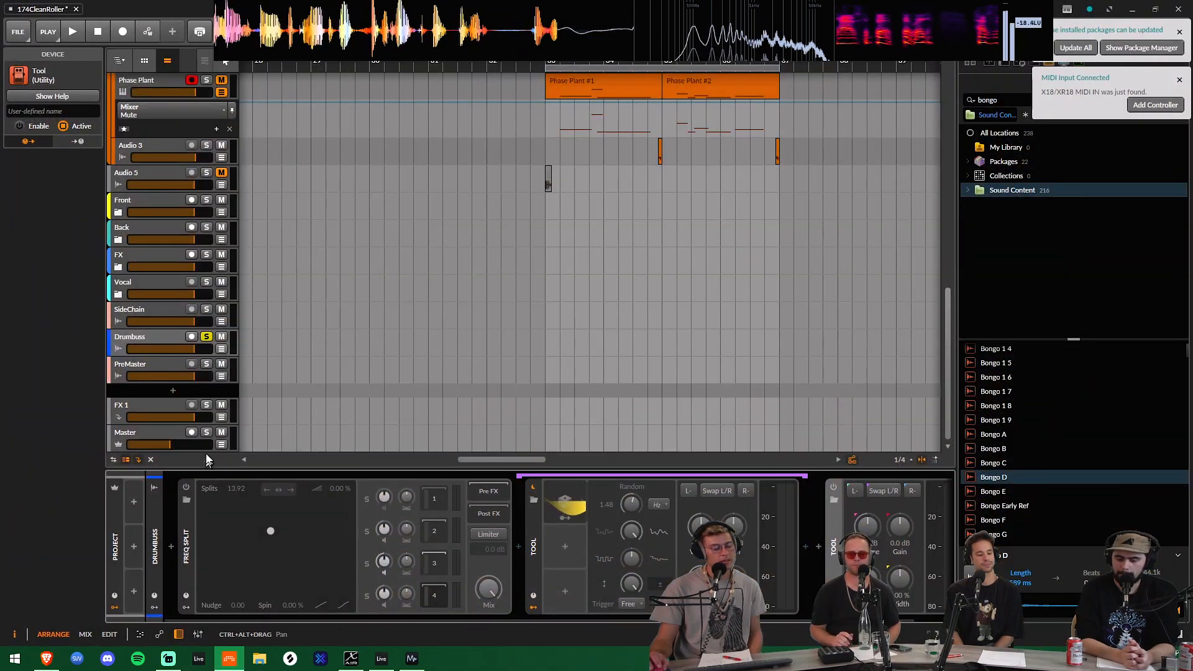
Add a new audio track and a new instrument track below the PreMaster track.
click(134, 363)
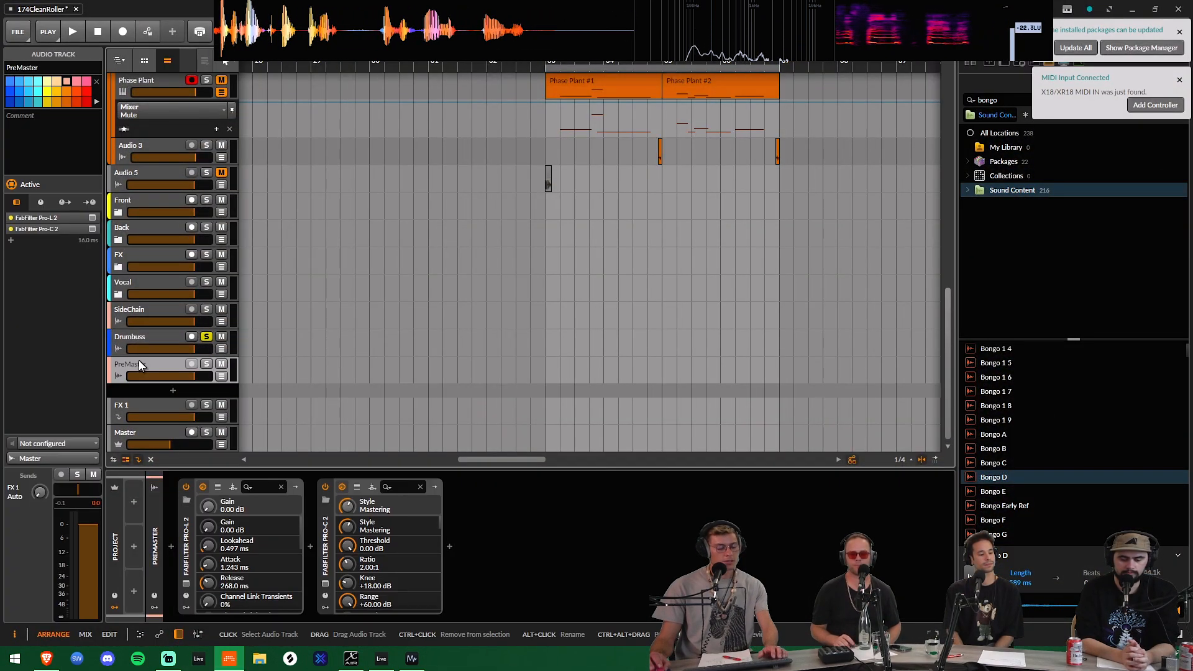
key(ctrl+shift+t)
key(ctrl+t)
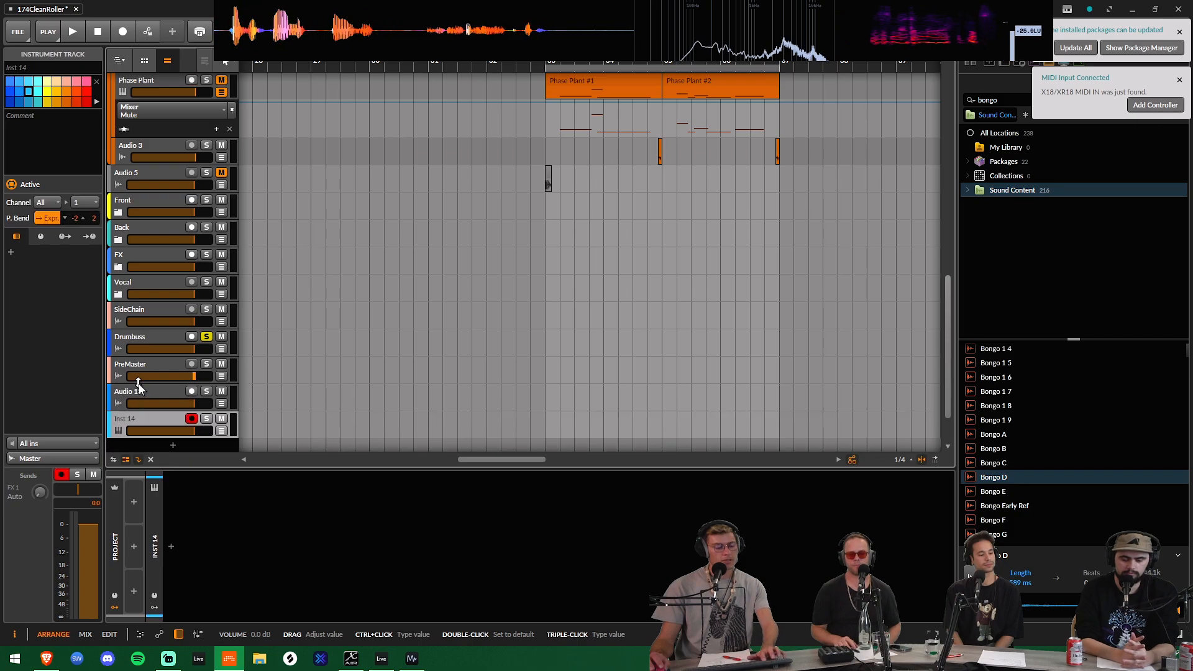
Insert a Poly Grid instrument on the new instrument track.
click(172, 548)
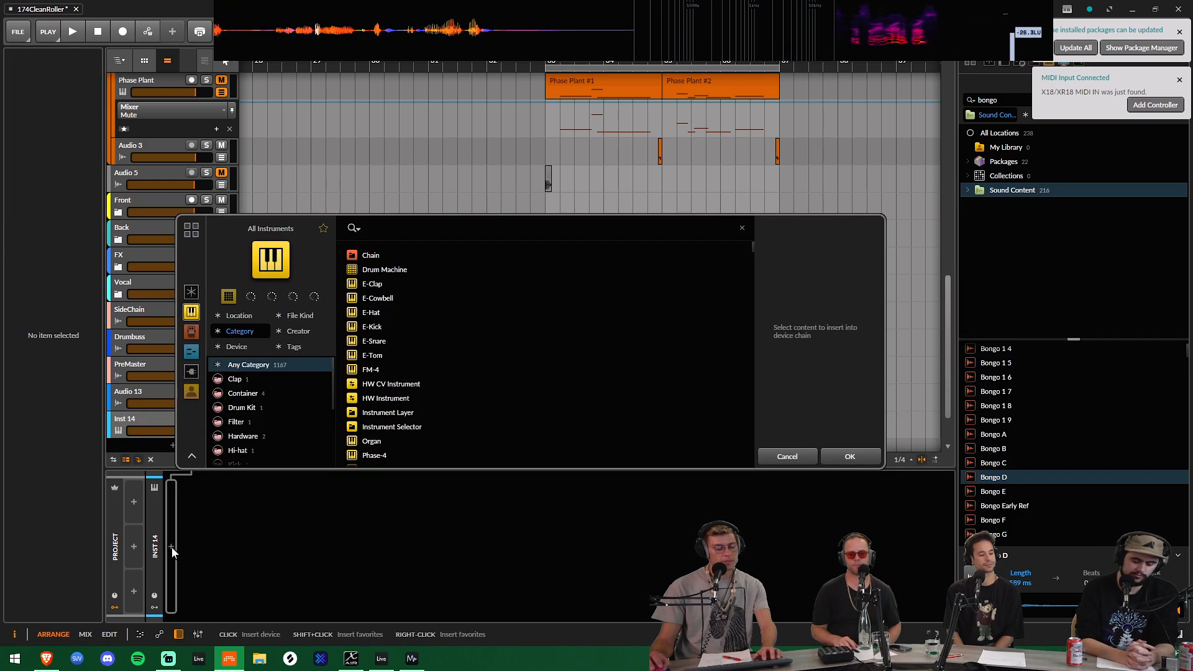
text(gr)
click(381, 260)
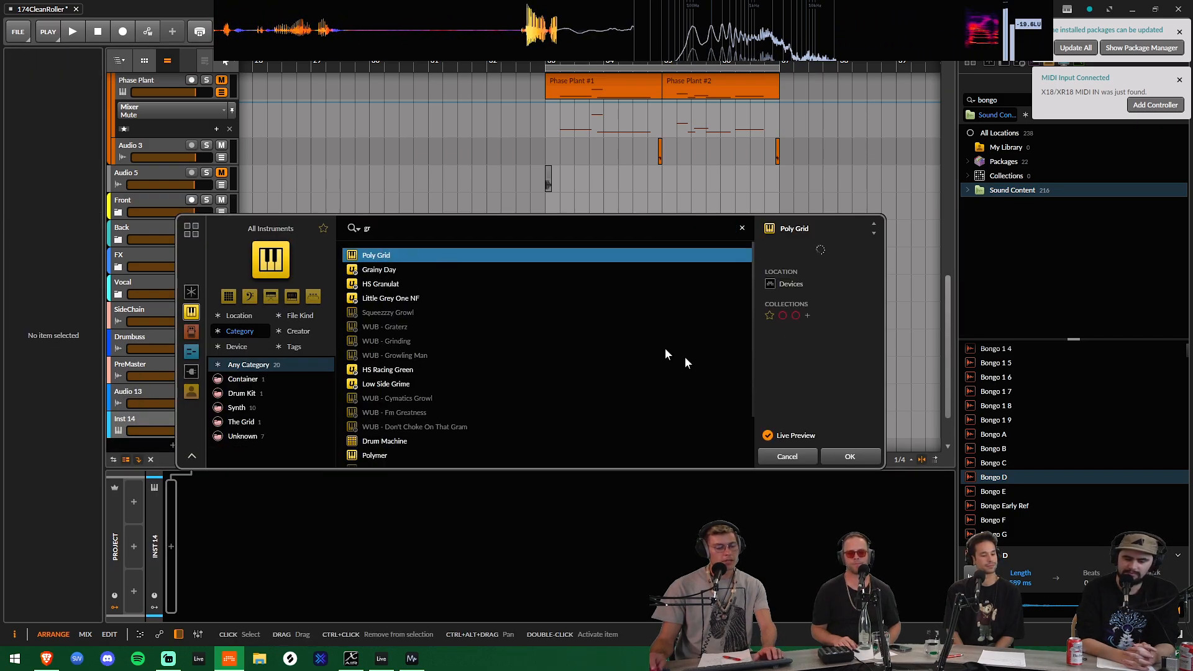
click(844, 455)
Open the Poly Grid patch, insert a Distortion shaper between the Union oscillator and the ADSR, and close the patch editor.
click(397, 523)
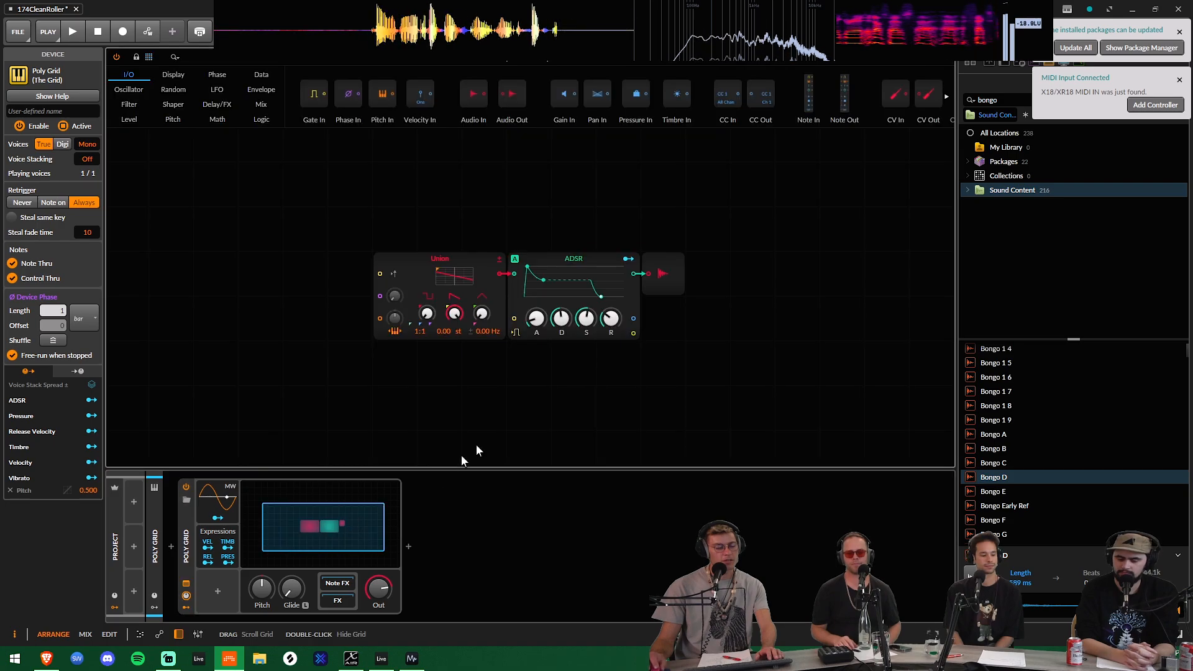
drag(417, 260, 514, 274)
click(174, 104)
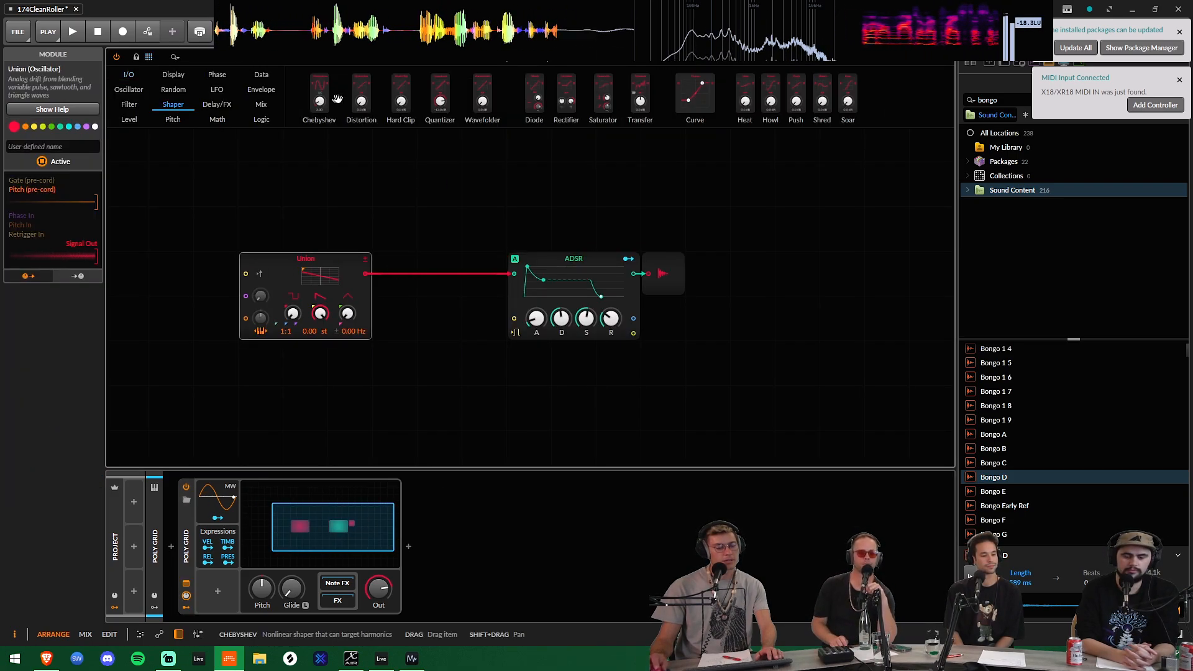
drag(355, 274, 366, 275)
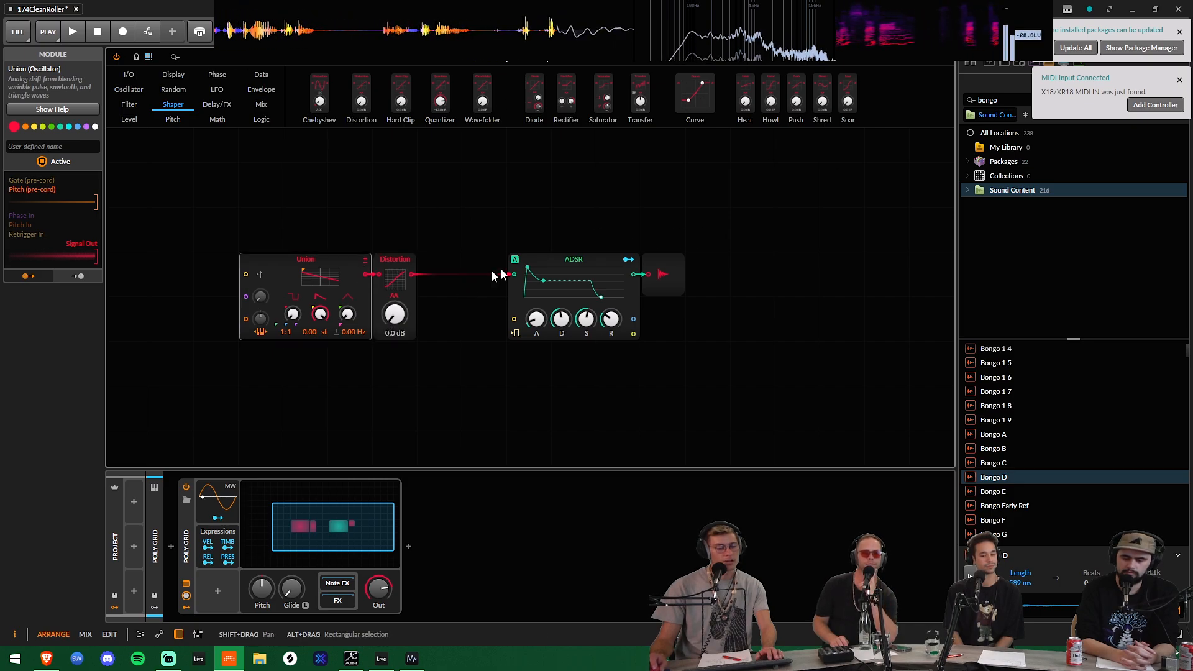
click(944, 60)
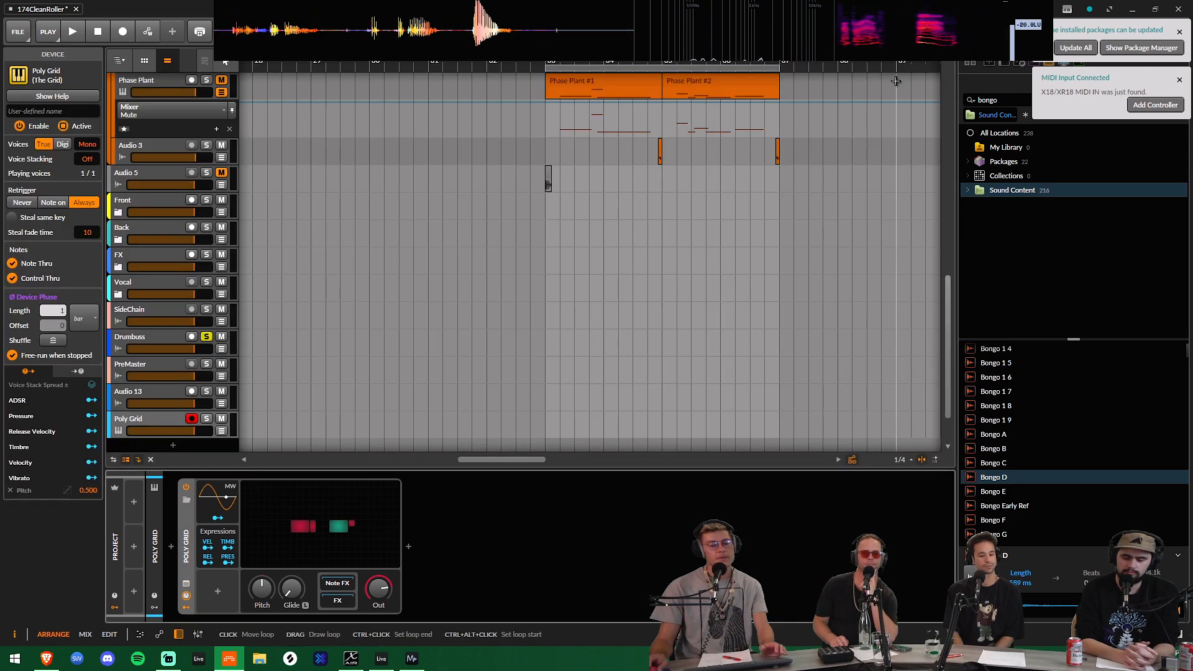
Read the Bitwig Connect 4/12 product page in Brave down to the Bitwig Studio integration section, and return to Bitwig Studio.
click(1129, 11)
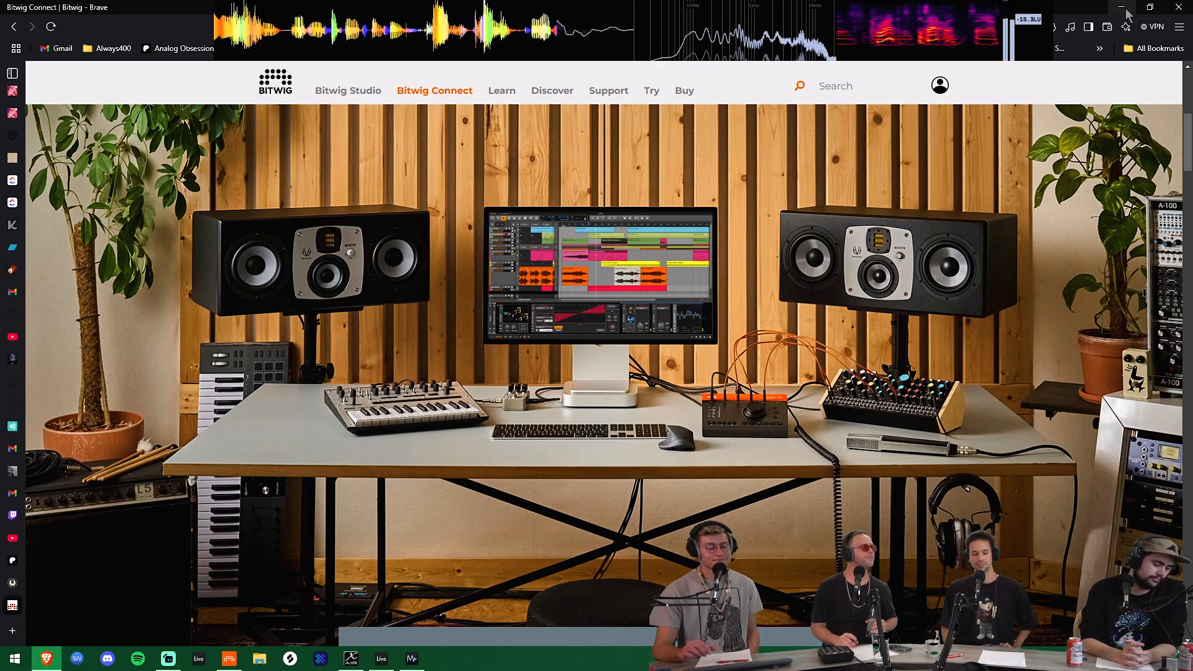
scroll(576, 365, down, 12)
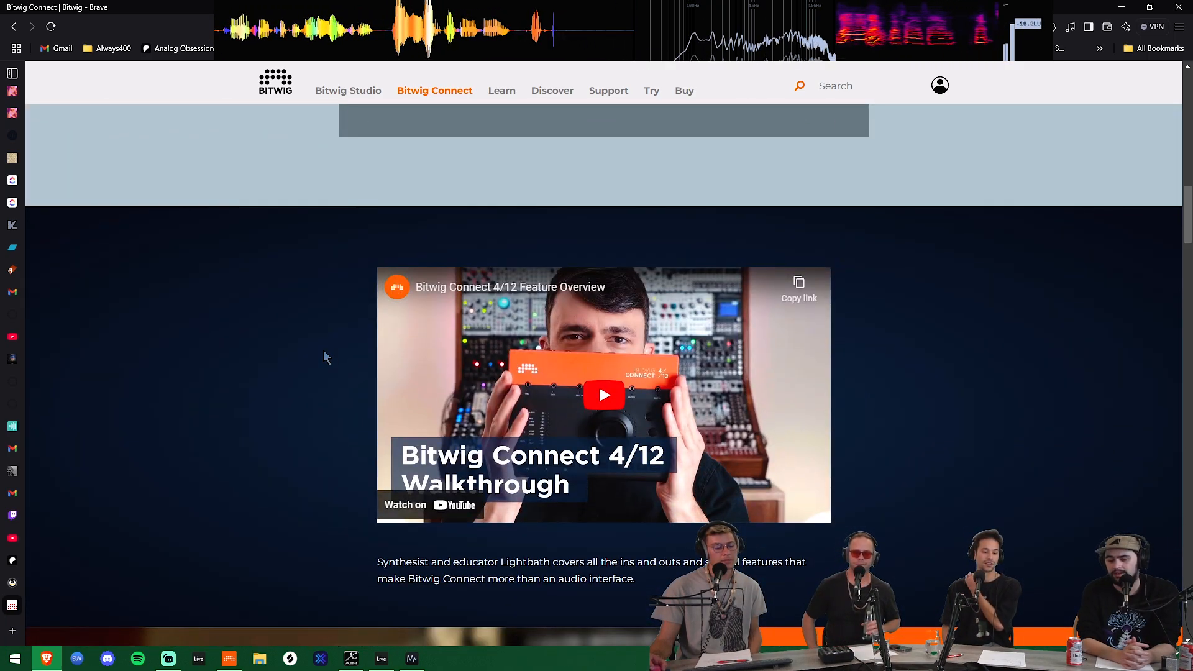
scroll(323, 352, down, 7)
scroll(323, 355, down, 6)
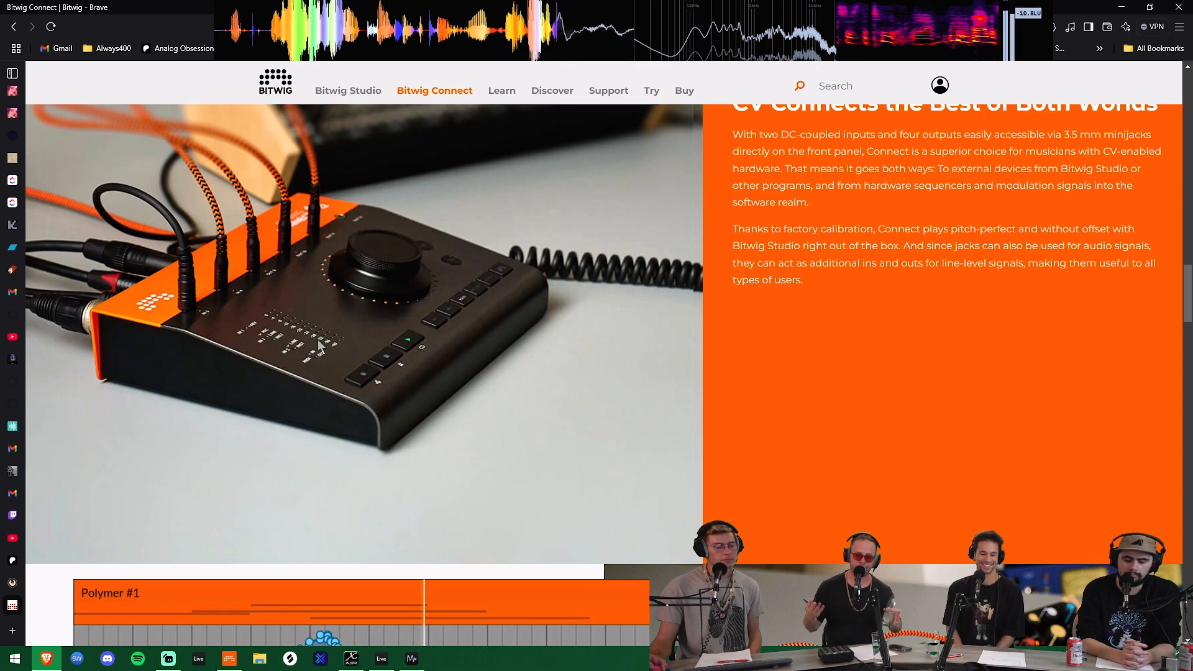
scroll(323, 349, up, 2)
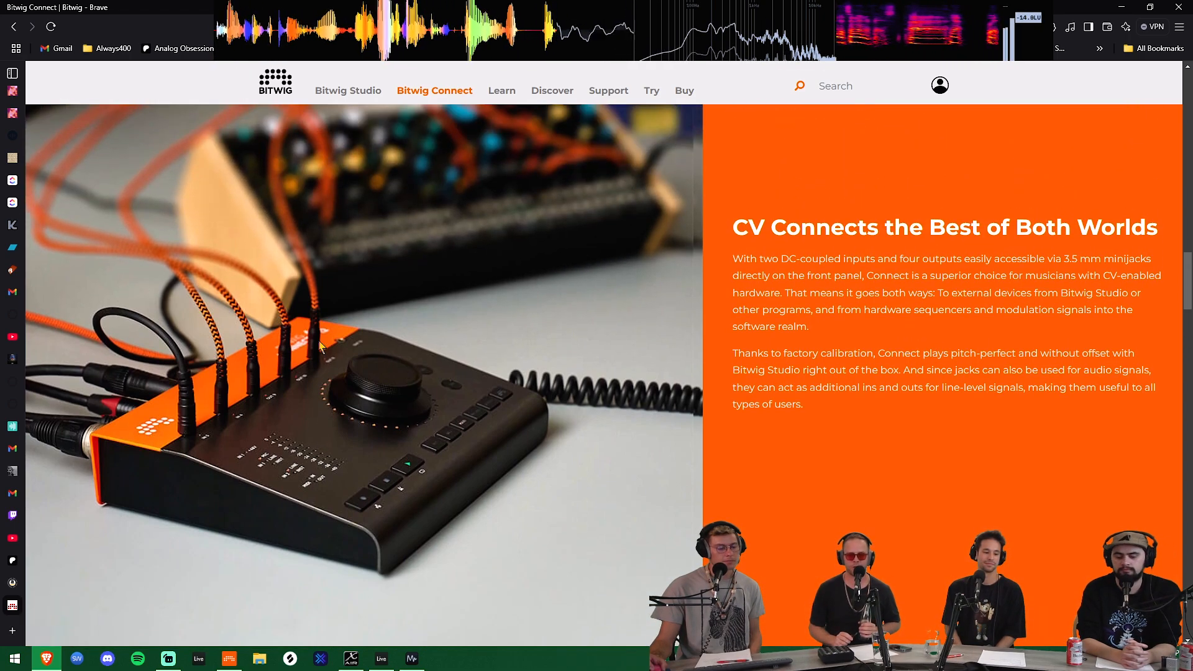
scroll(321, 346, down, 9)
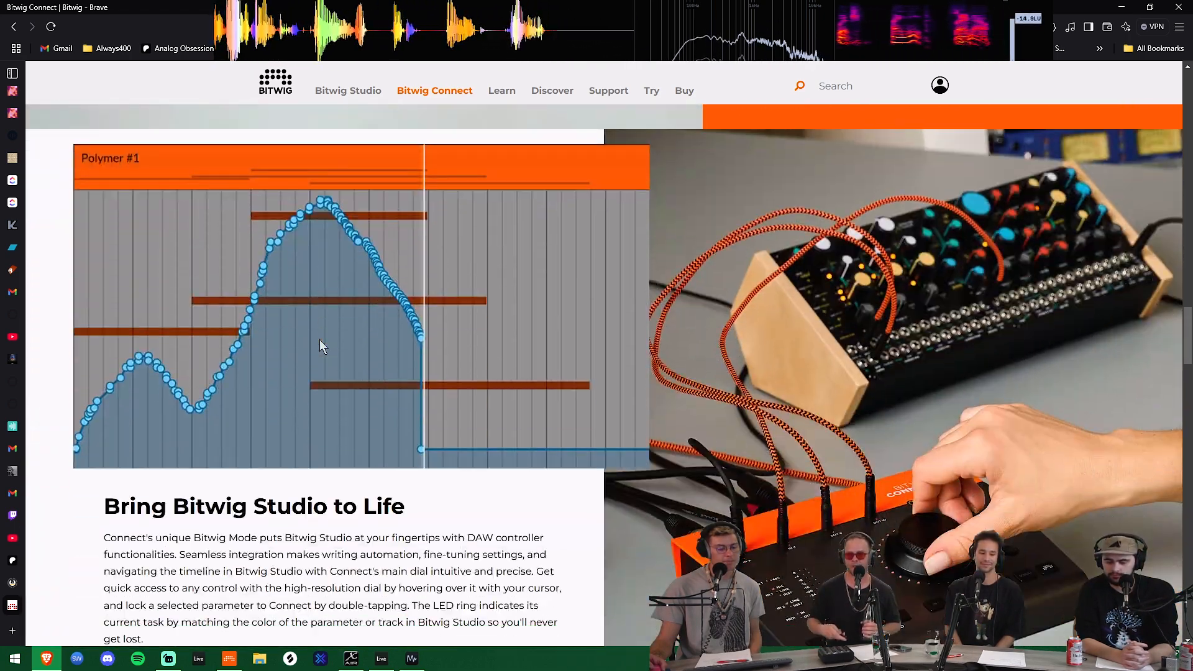
scroll(320, 346, down, 1)
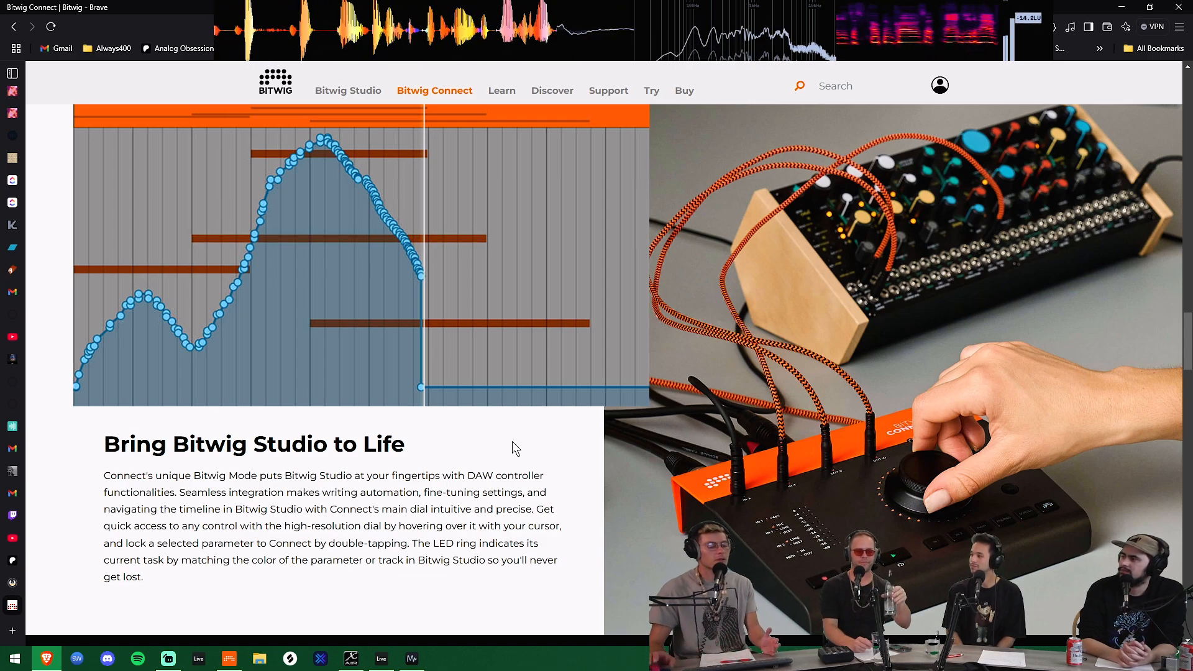
key(alt+Tab)
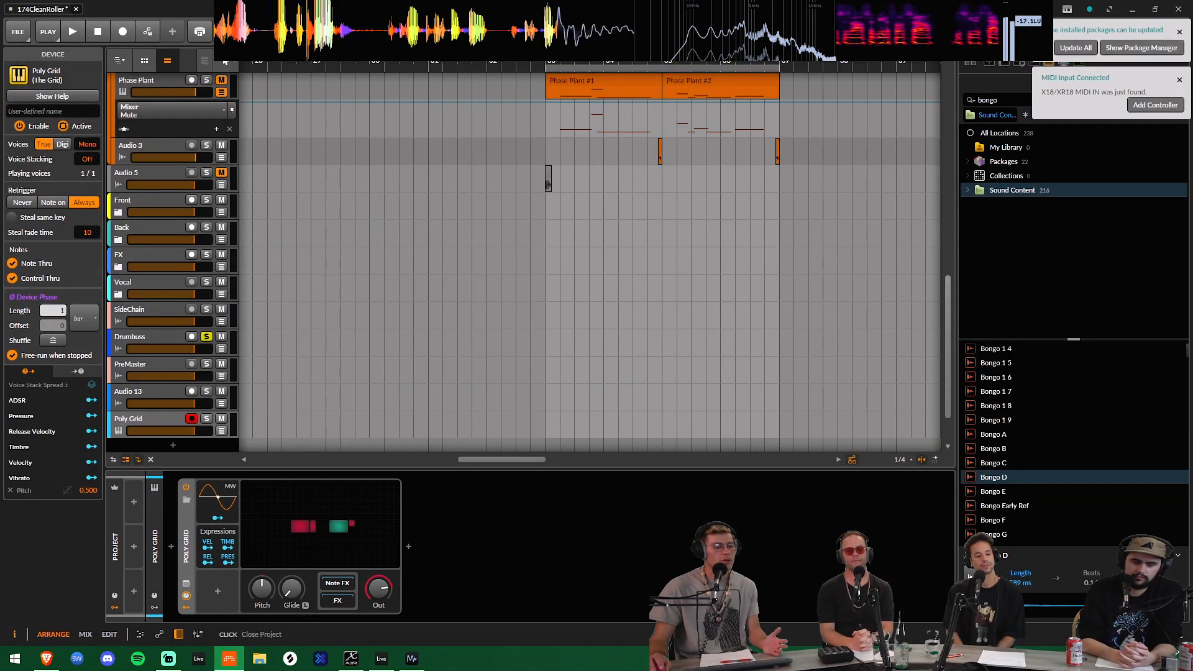
Open the recent project 174VibeStyle alongside the current project.
click(595, 9)
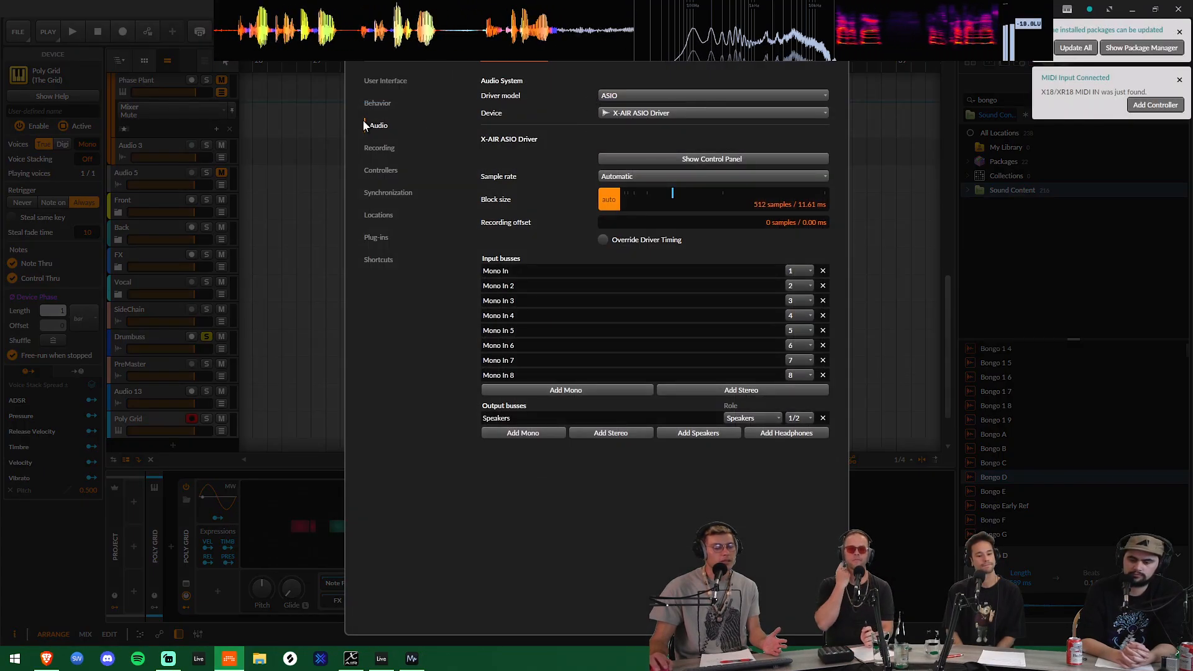
click(383, 51)
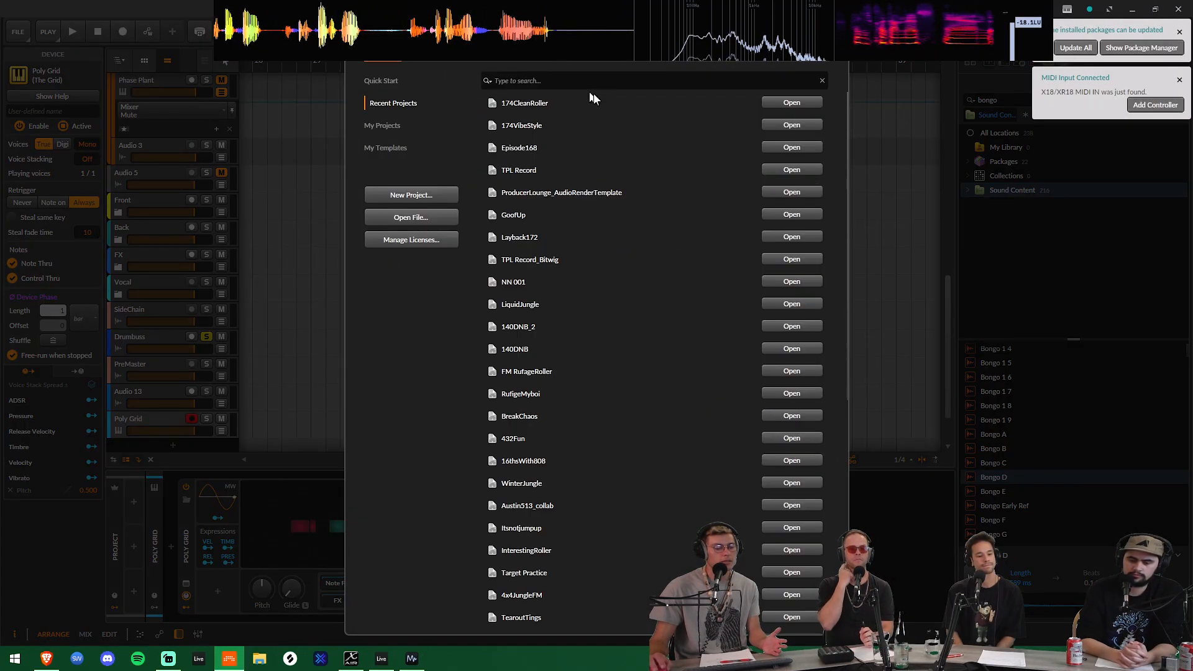
click(779, 126)
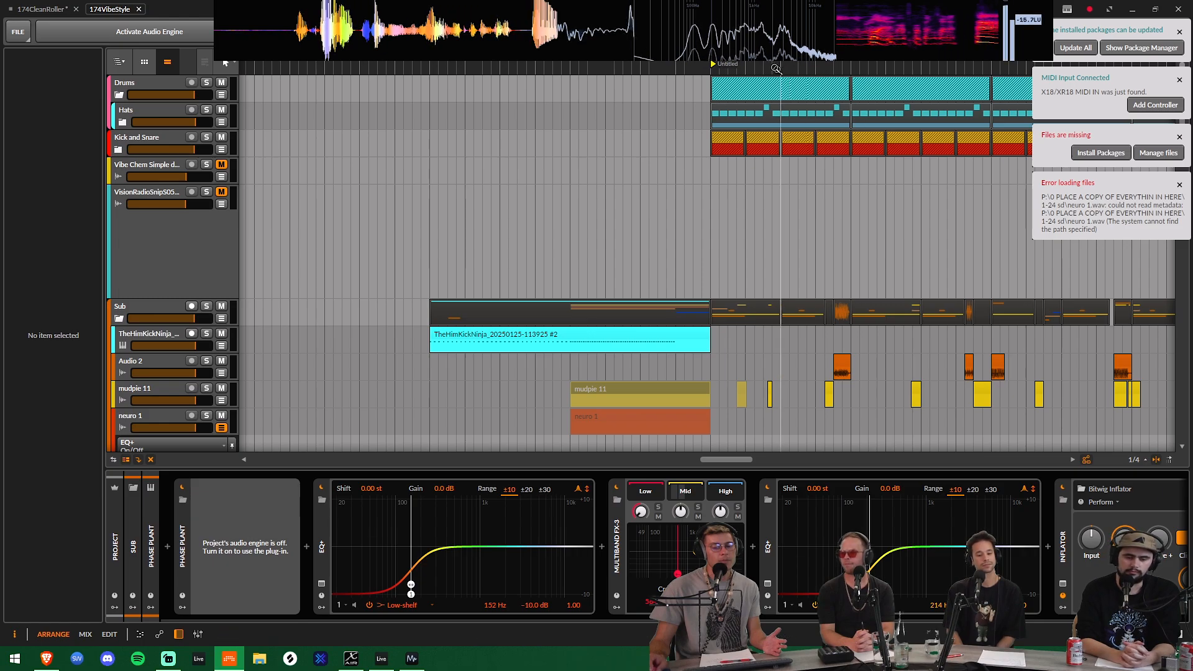
Copy the cyan Sampler instrument track from the Sub group of 174VibeStyle into the Back group of 174CleanRoller, and expand that group.
drag(775, 69, 542, 87)
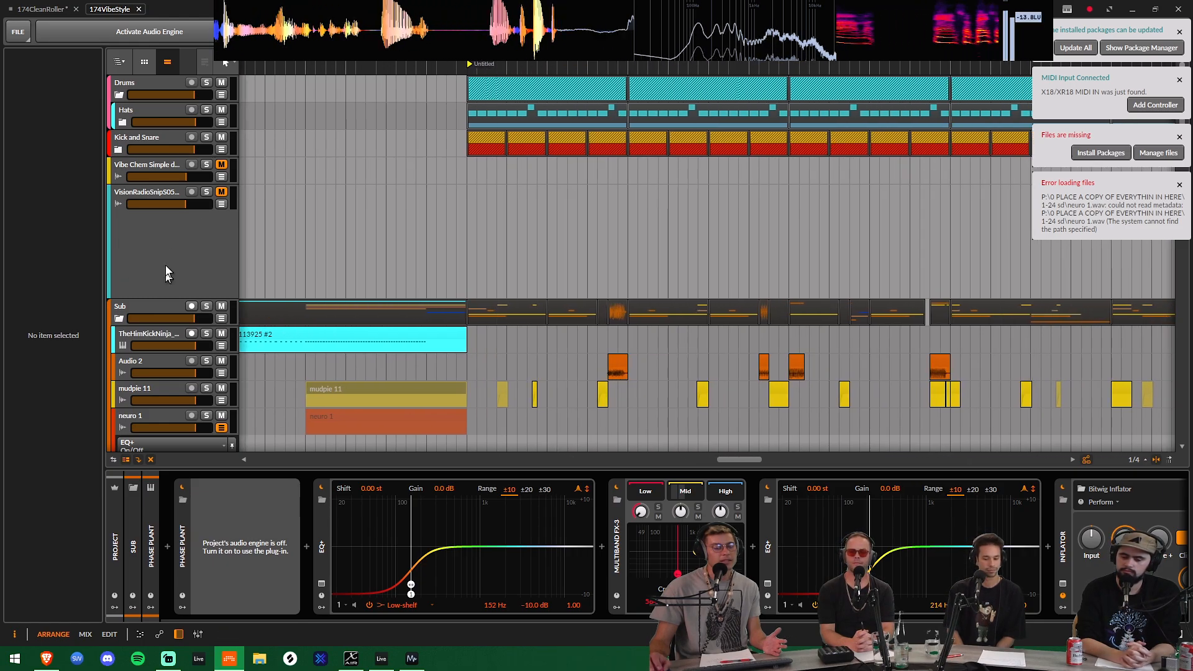
scroll(167, 304, down, 3)
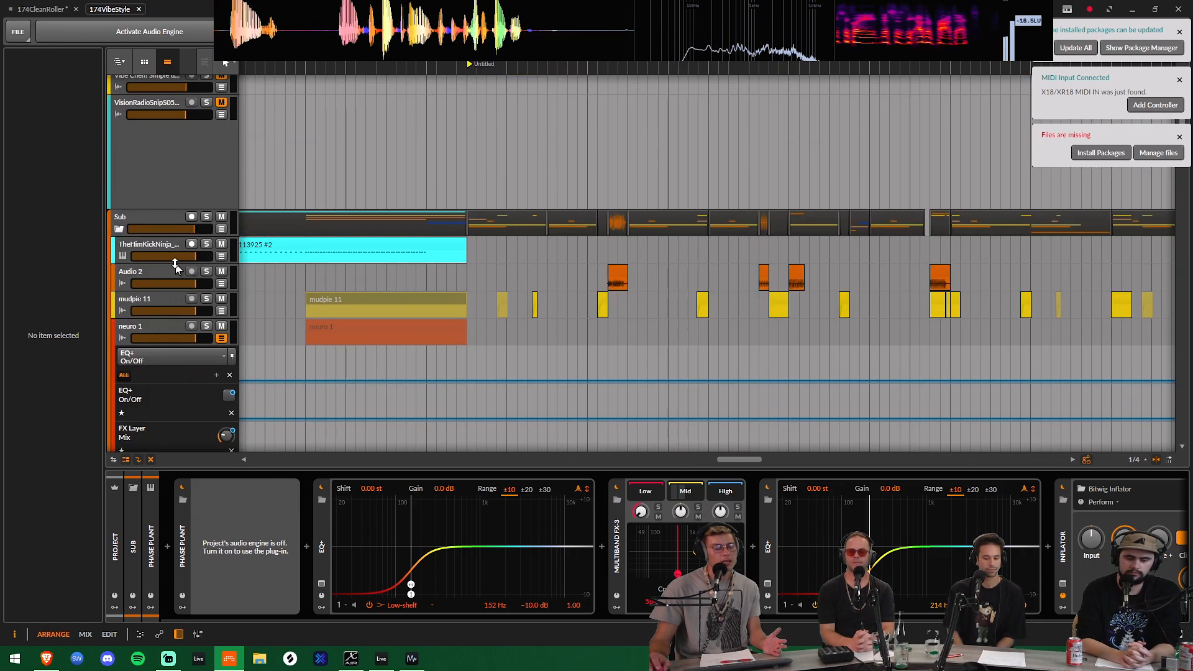
click(143, 246)
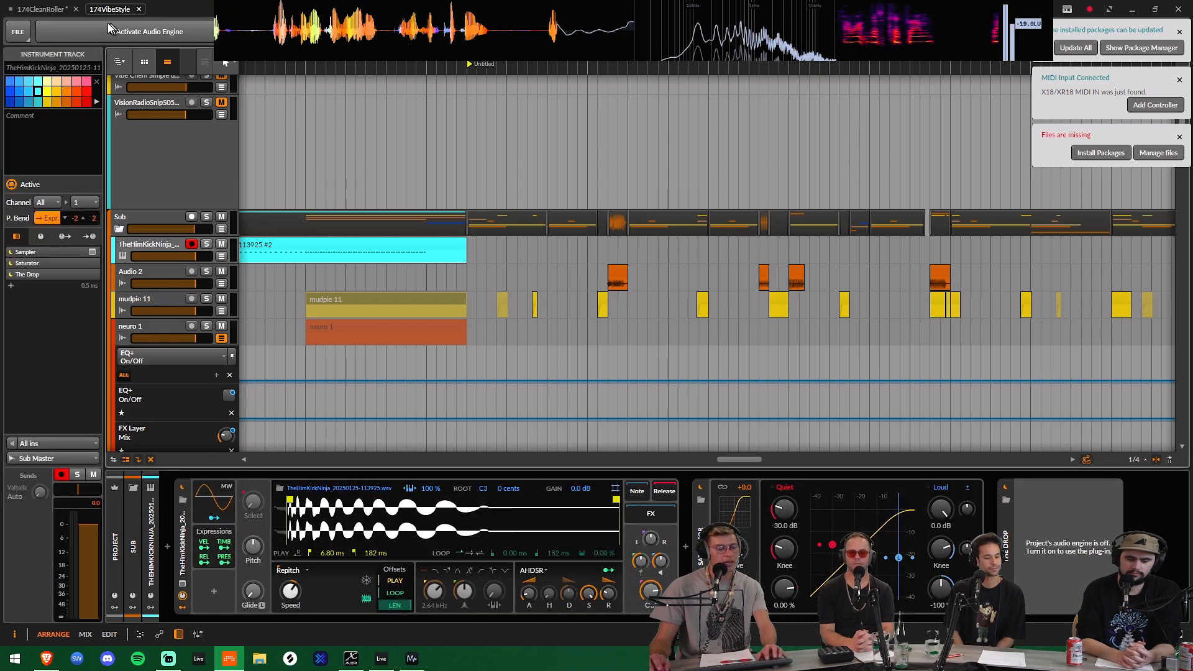
click(51, 10)
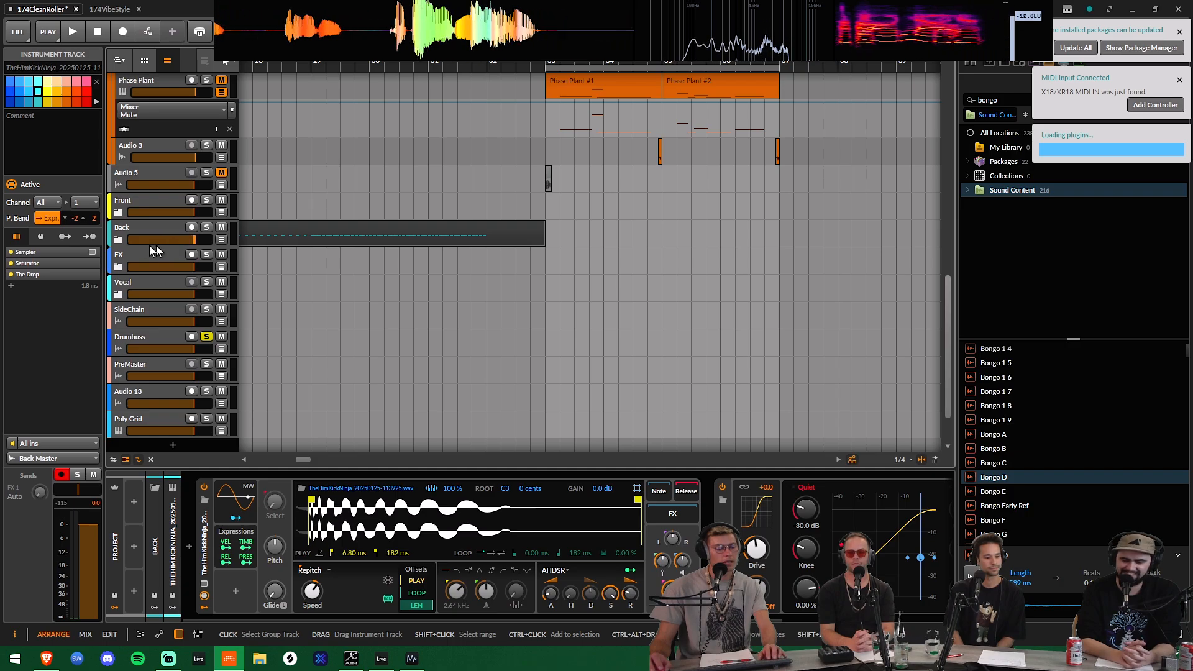
click(119, 240)
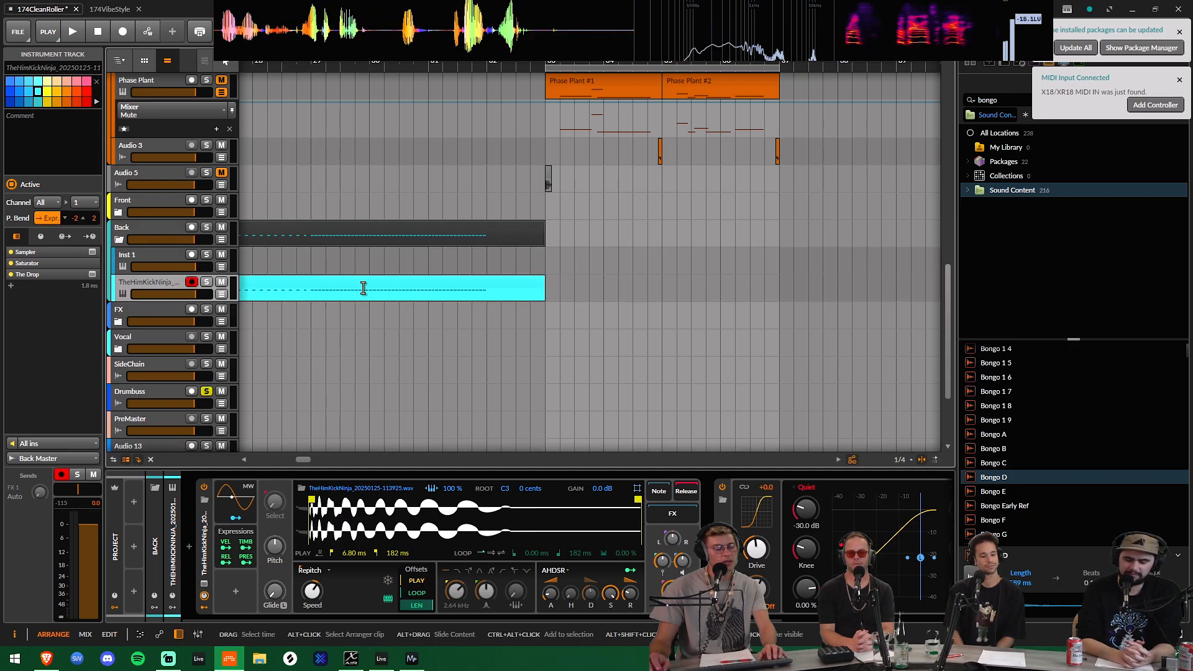
Audition the copied Sampler clip from 29.2.1 and clear the solo on the Drumbuss track.
click(326, 290)
key(space)
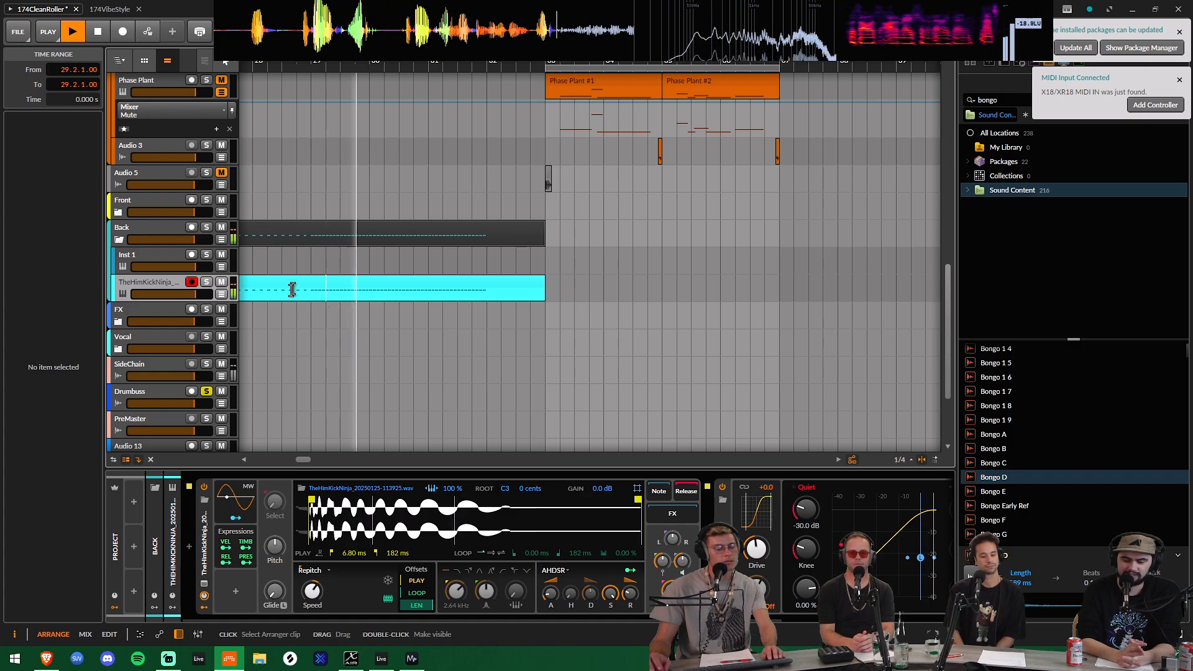
key(space)
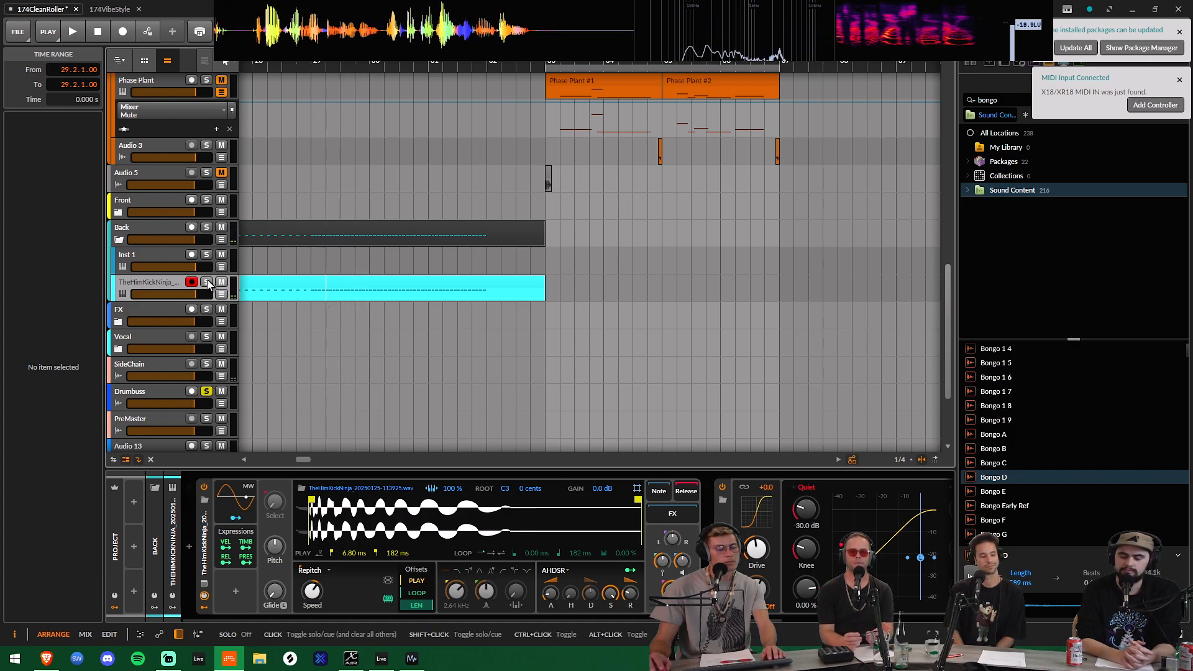
key(space)
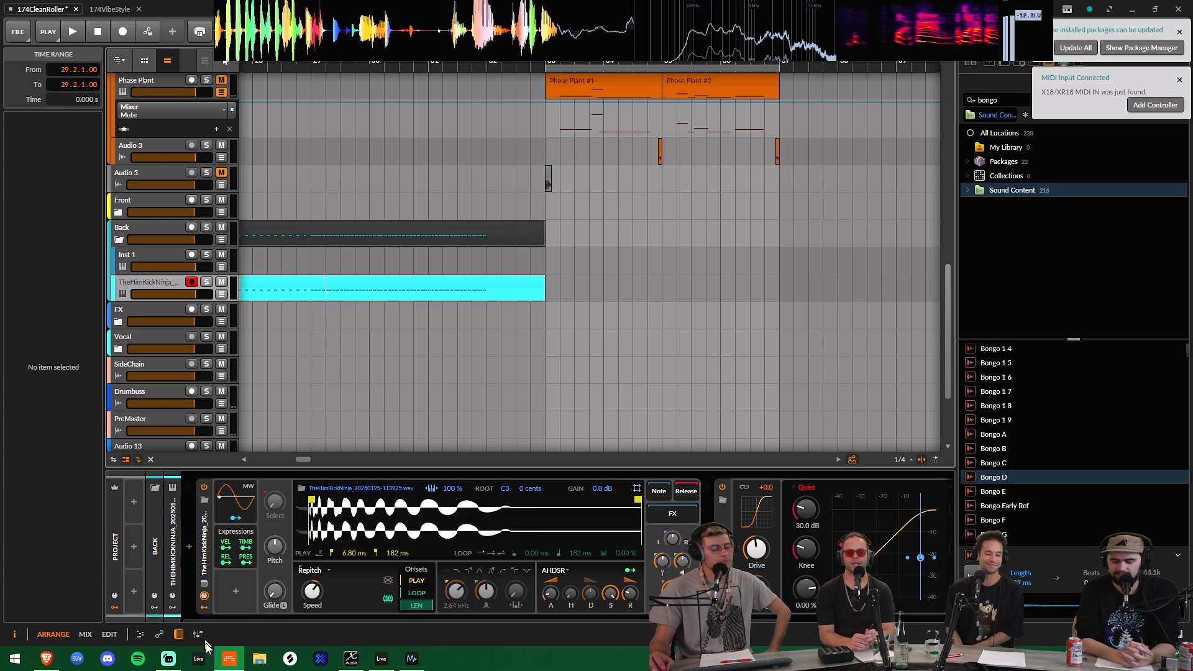
Switch to Brave and read the Bitwig Connect 4/12 page's audio quality, portability, specifications and box contents sections.
click(231, 659)
scroll(574, 392, down, 5)
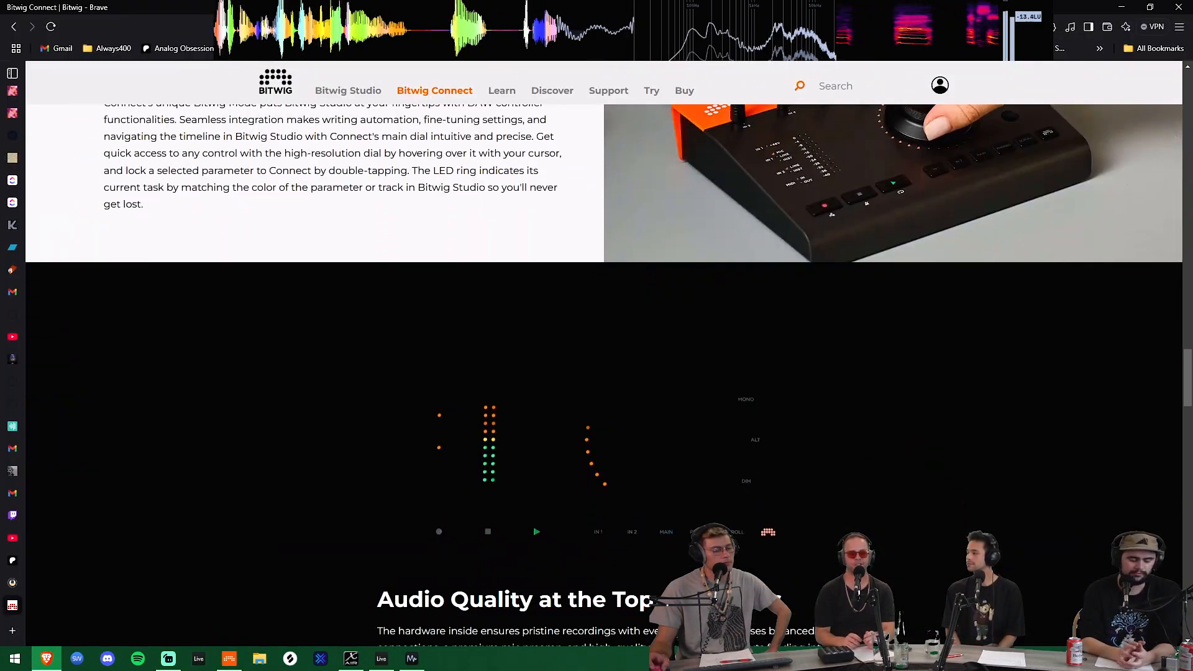
scroll(426, 447, up, 1)
scroll(426, 447, down, 4)
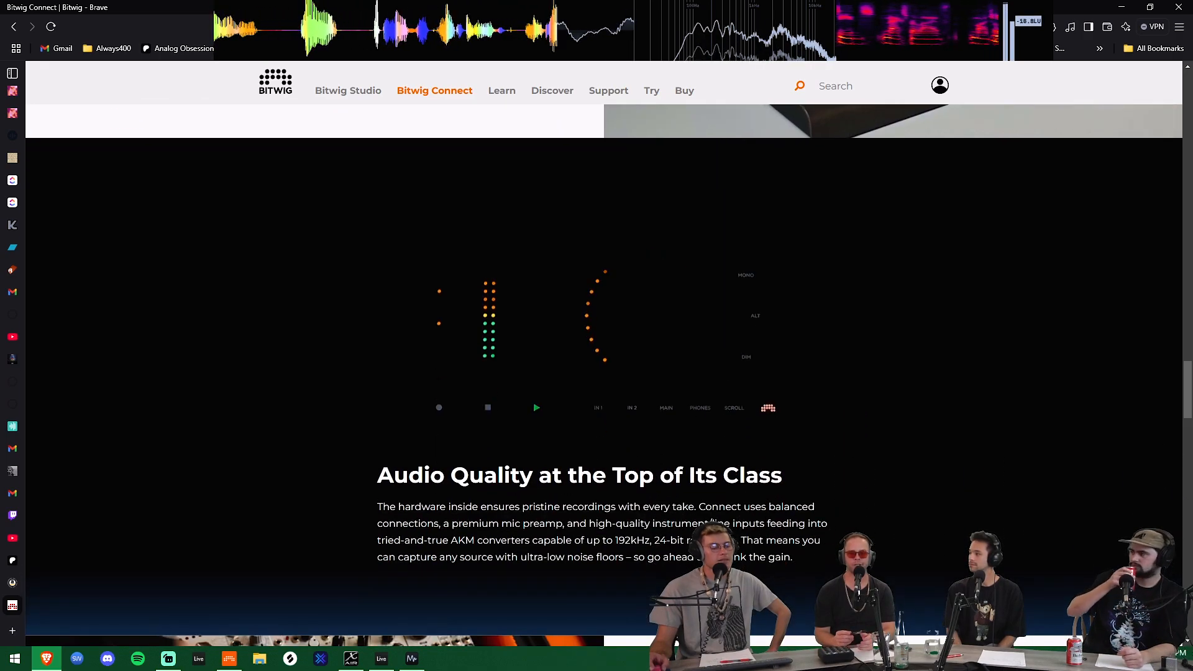
scroll(426, 434, down, 8)
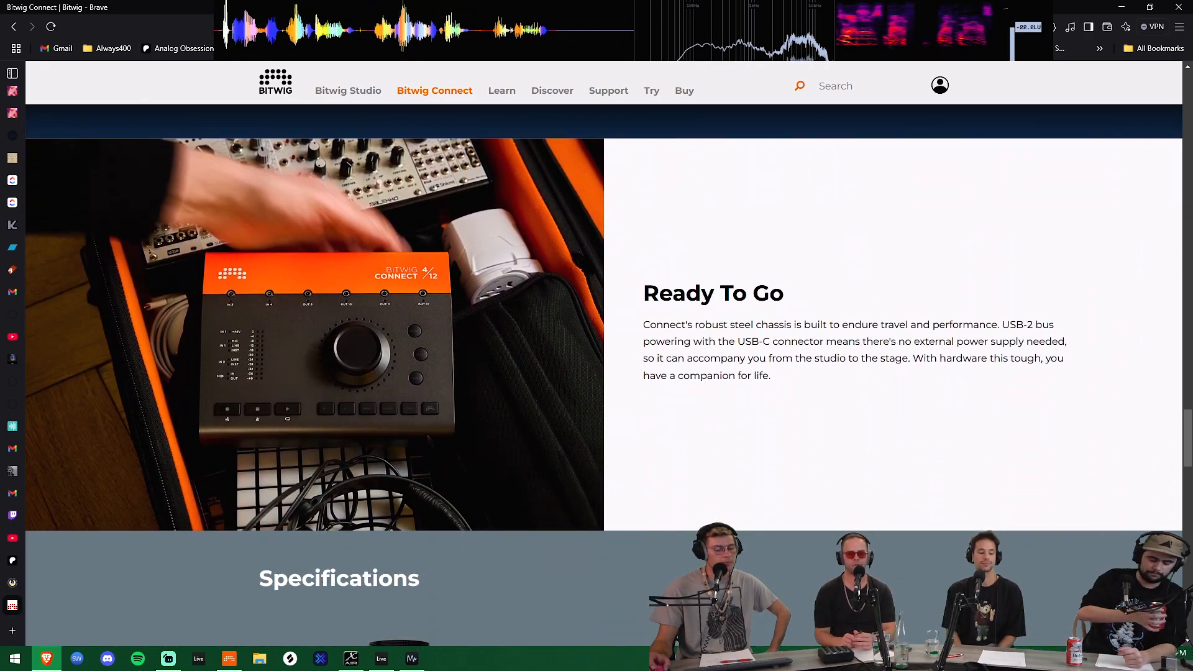
scroll(427, 433, down, 7)
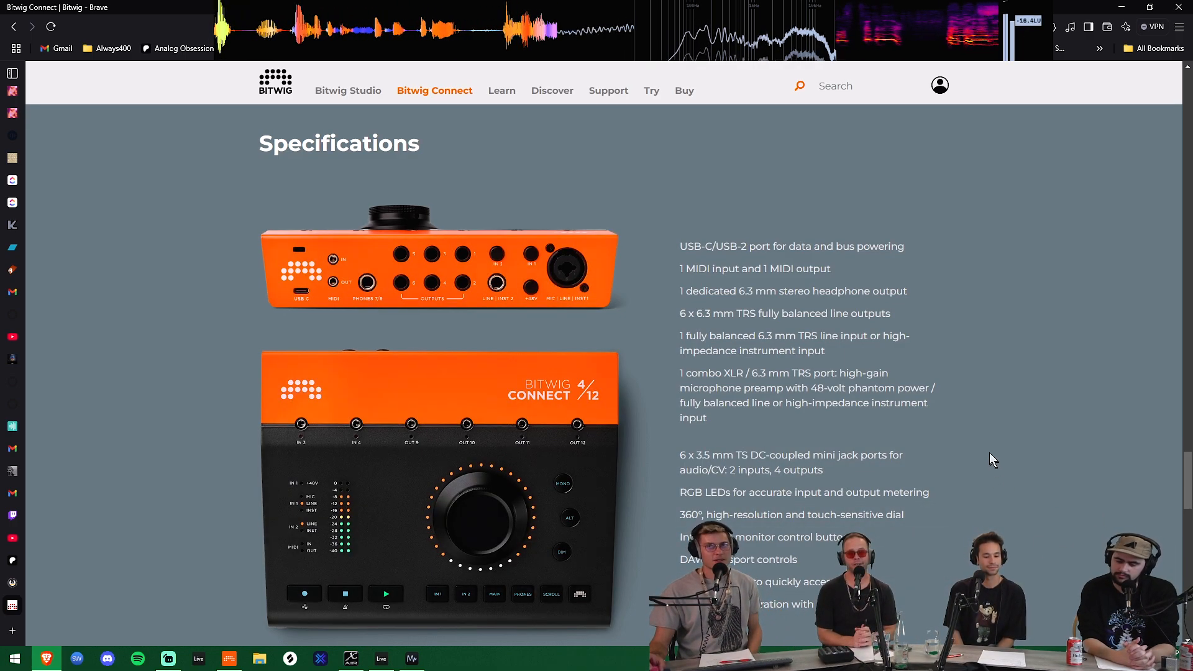
scroll(987, 451, down, 3)
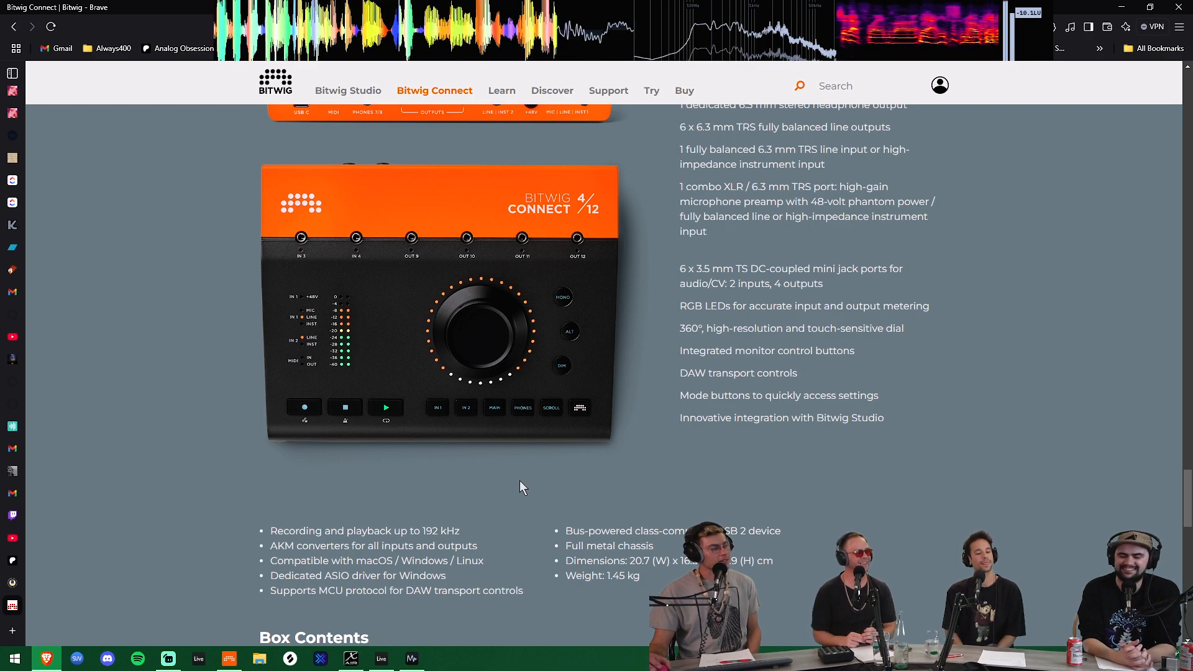
scroll(520, 488, down, 5)
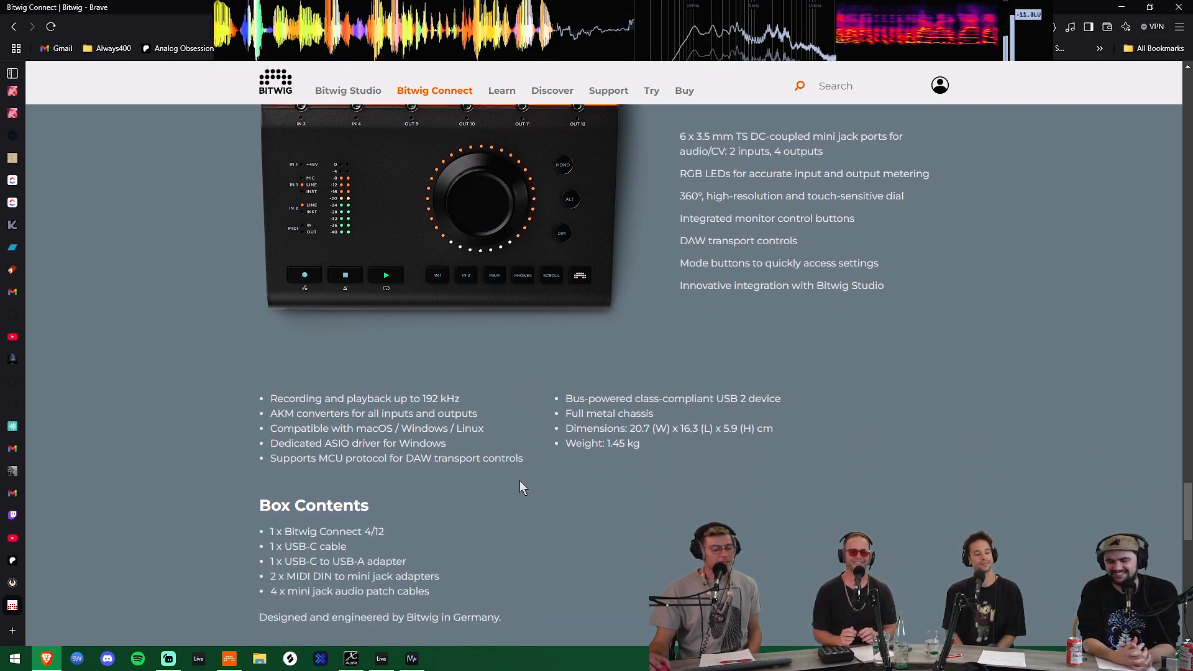
Re-examine the Bitwig Connect specifications and the Bitwig Studio integration section, and return to the 174CleanRoller project in Bitwig Studio.
scroll(881, 445, up, 7)
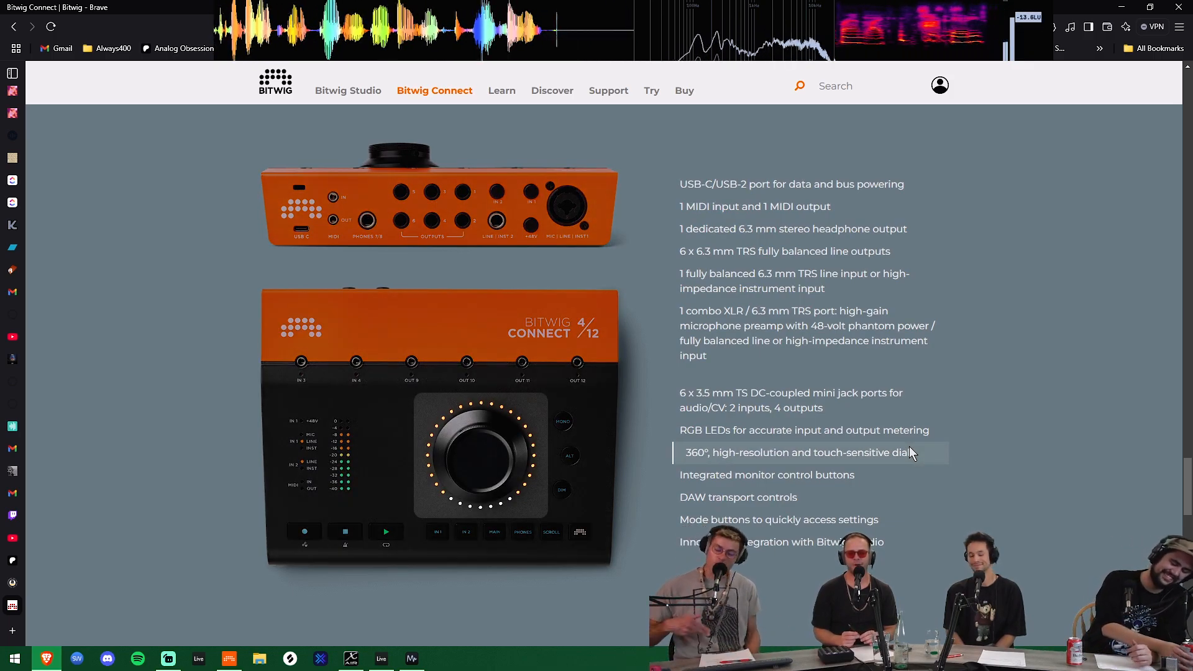
scroll(930, 391, up, 3)
scroll(986, 398, down, 2)
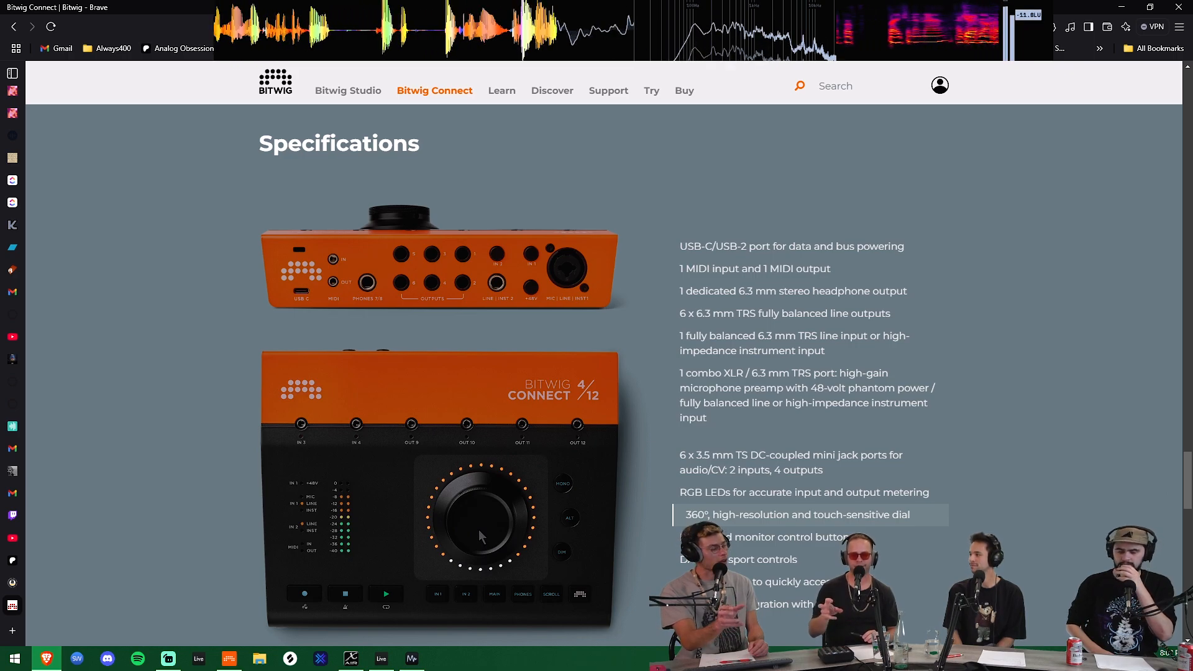
scroll(631, 298, up, 15)
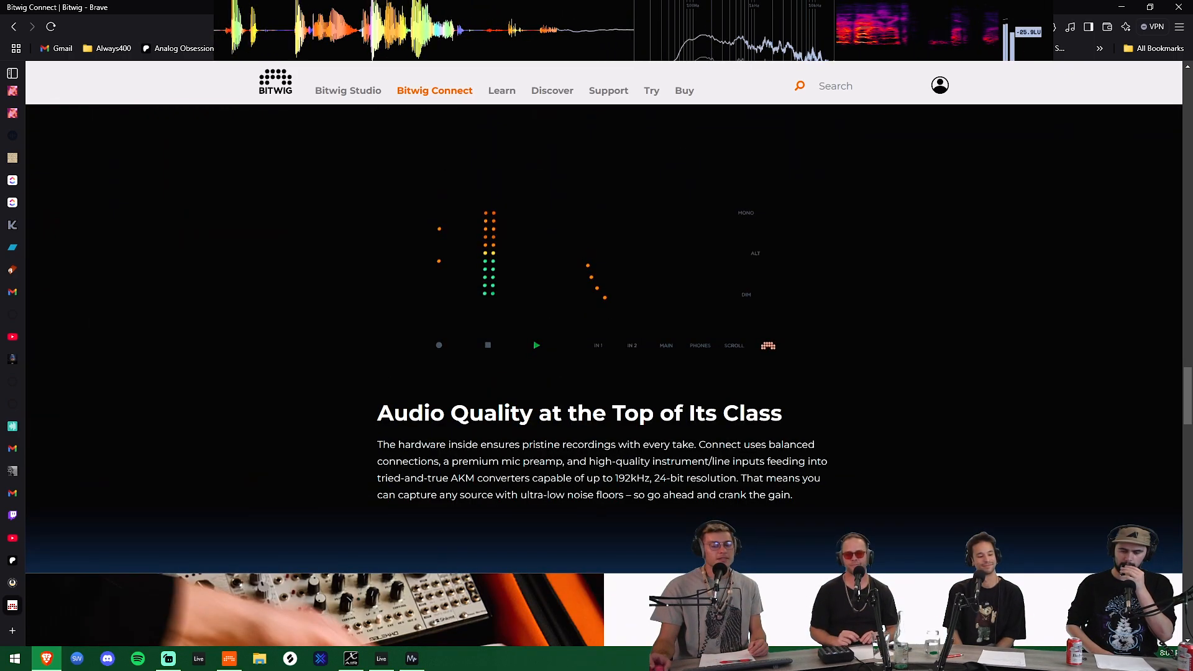
scroll(635, 283, up, 3)
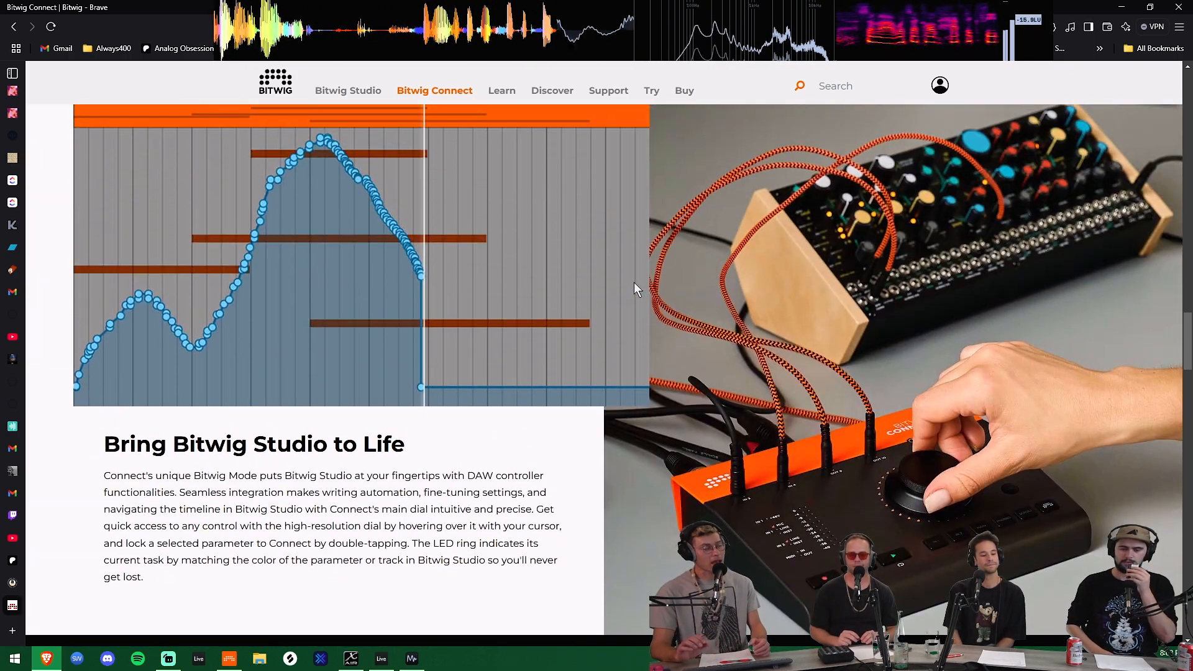
scroll(634, 282, up, 12)
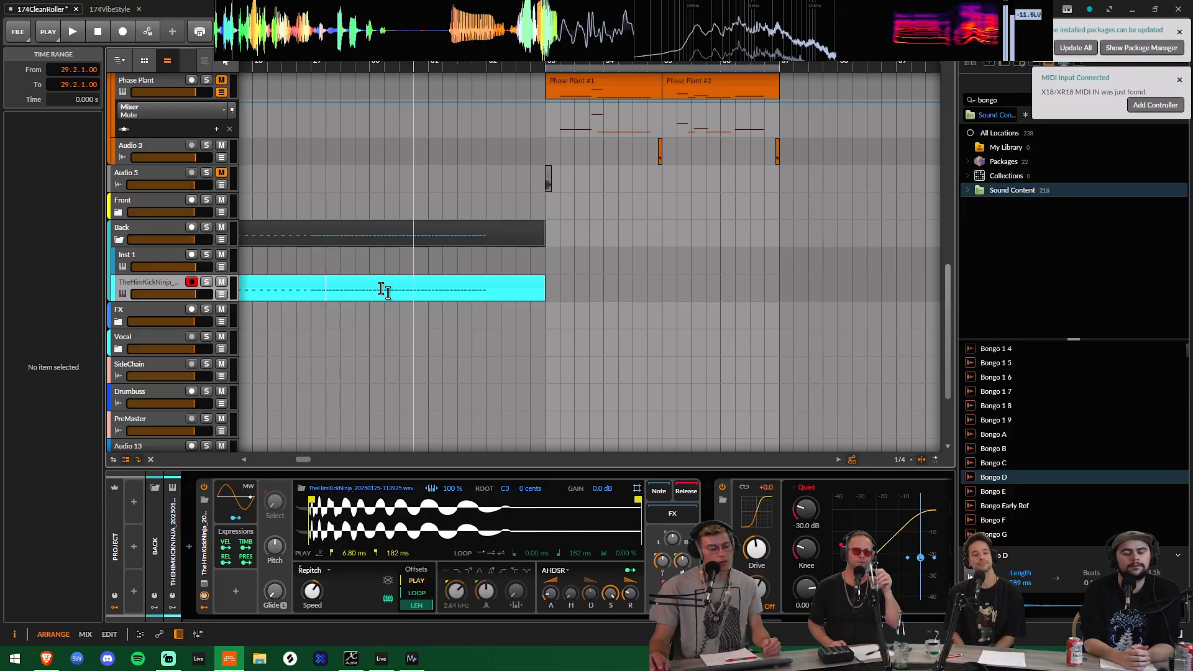
Insert Phase Plant on the Inst 1 track in the Back group and add a Wavetable generator to it.
click(155, 255)
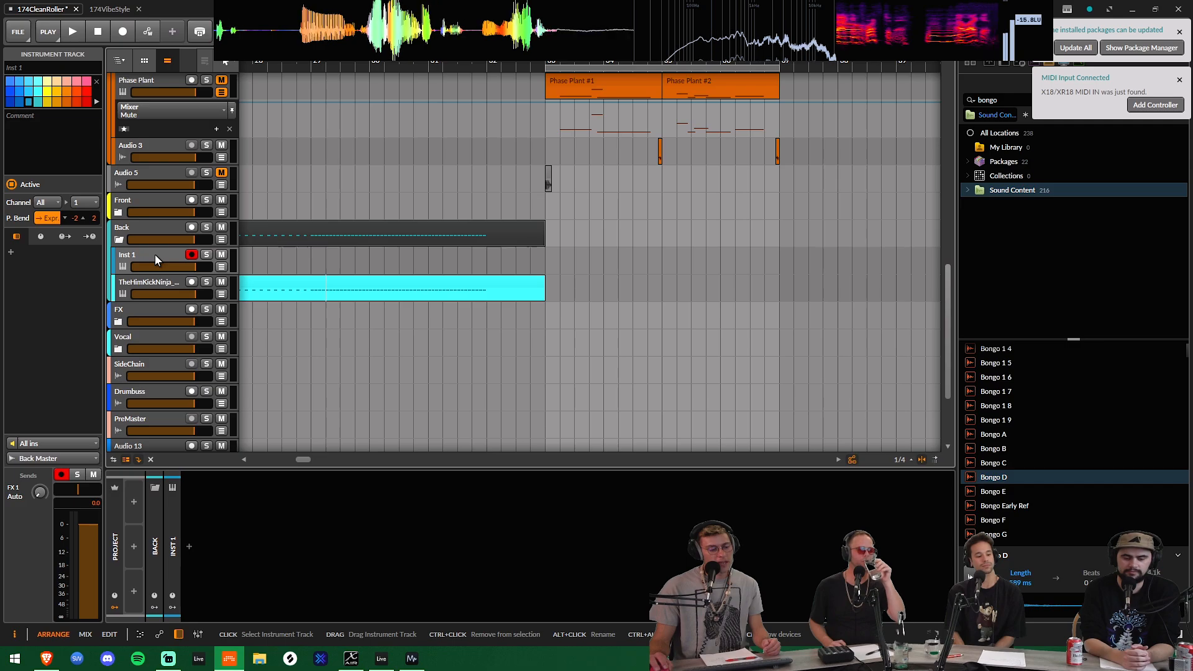
click(190, 546)
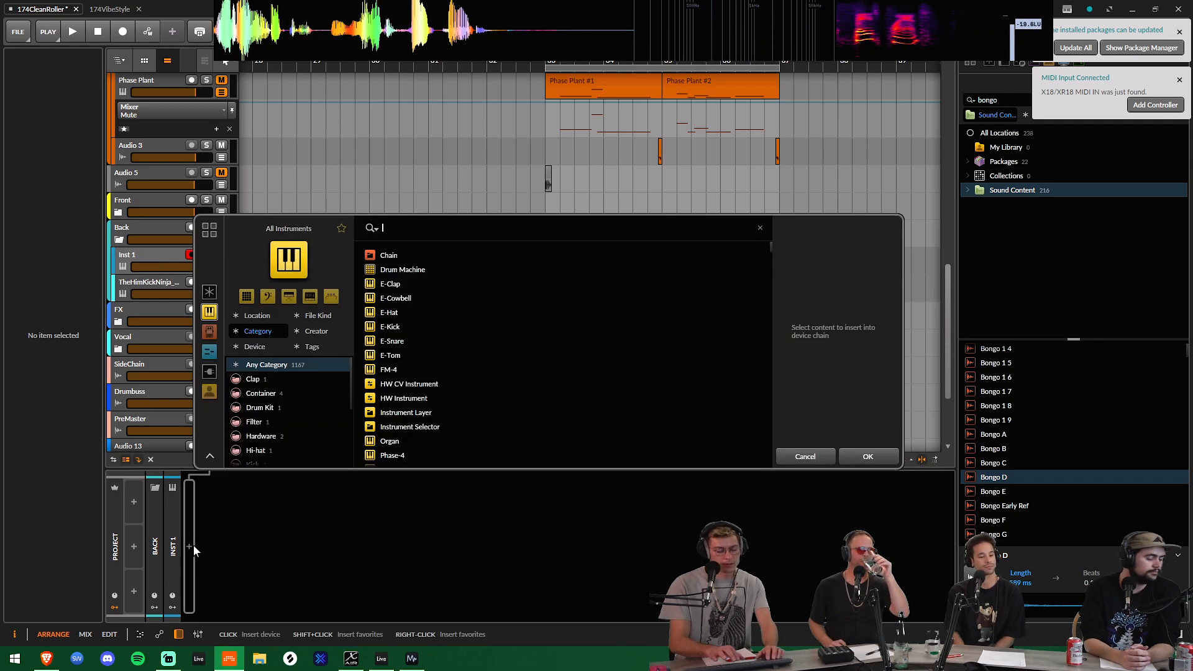
text(phas)
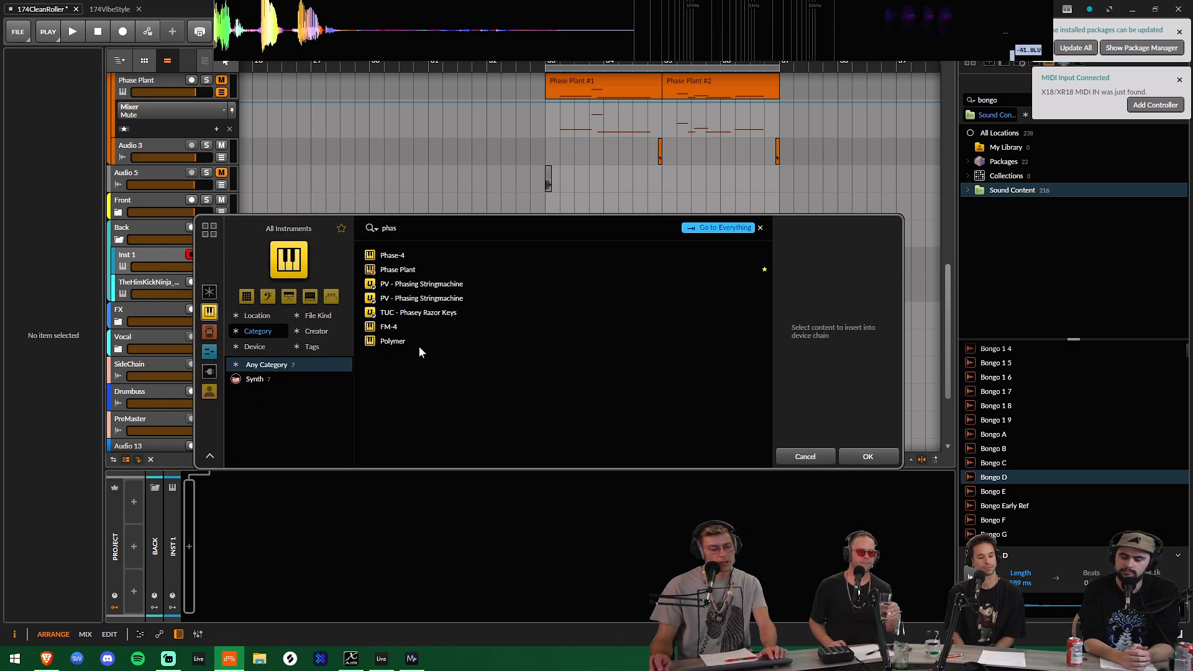
click(397, 270)
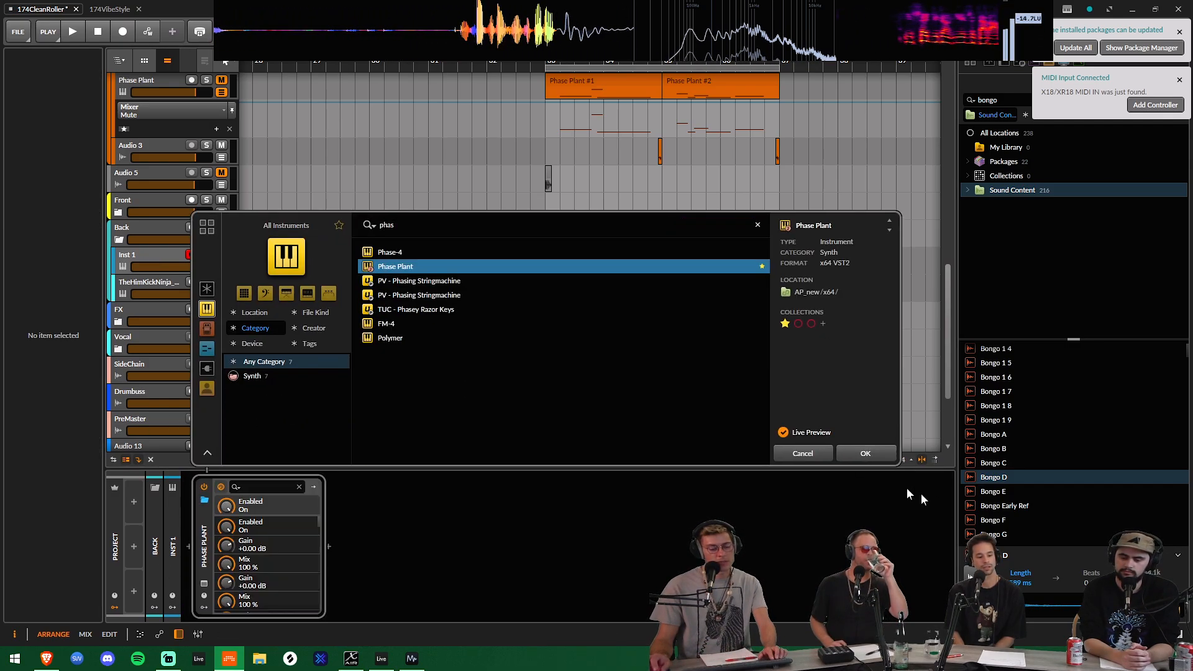
click(863, 458)
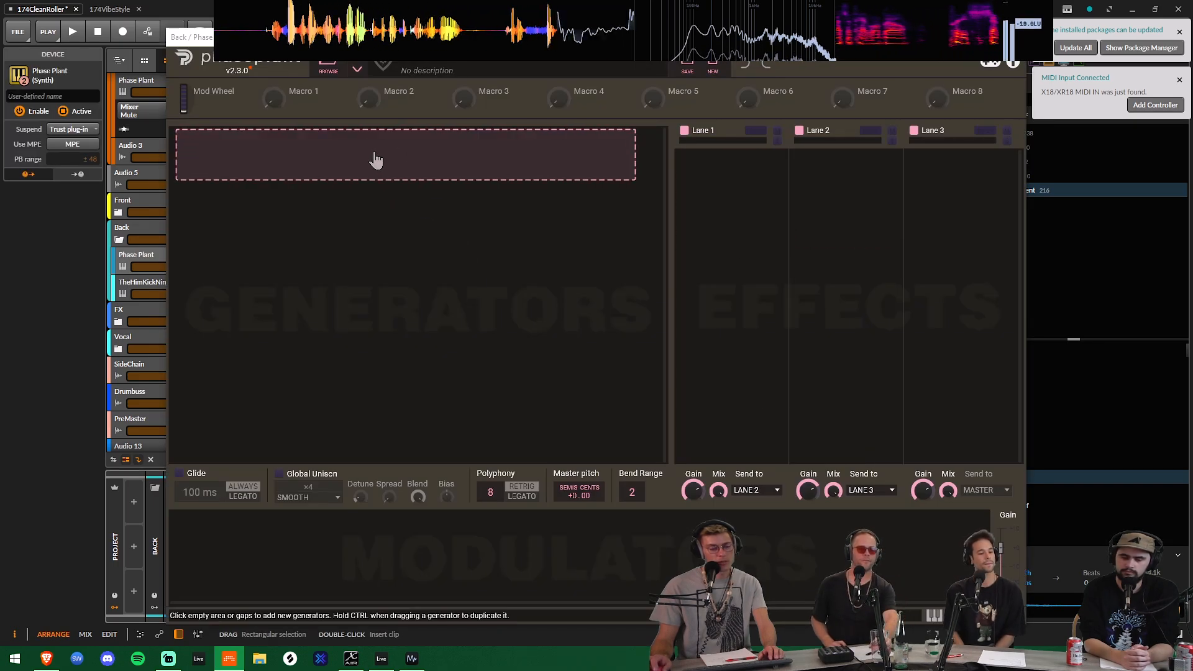
click(374, 160)
click(401, 255)
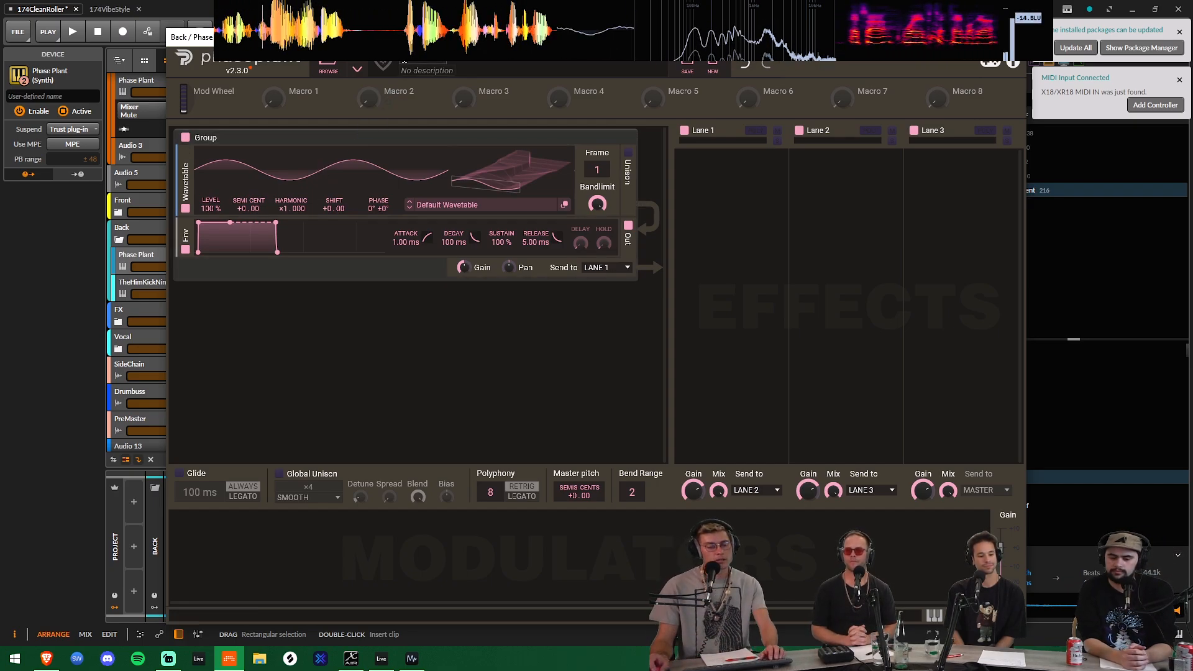
Add a Filter Table effect to Lane 1 and set the Wavetable generator's frame to 123.
drag(316, 48, 301, 65)
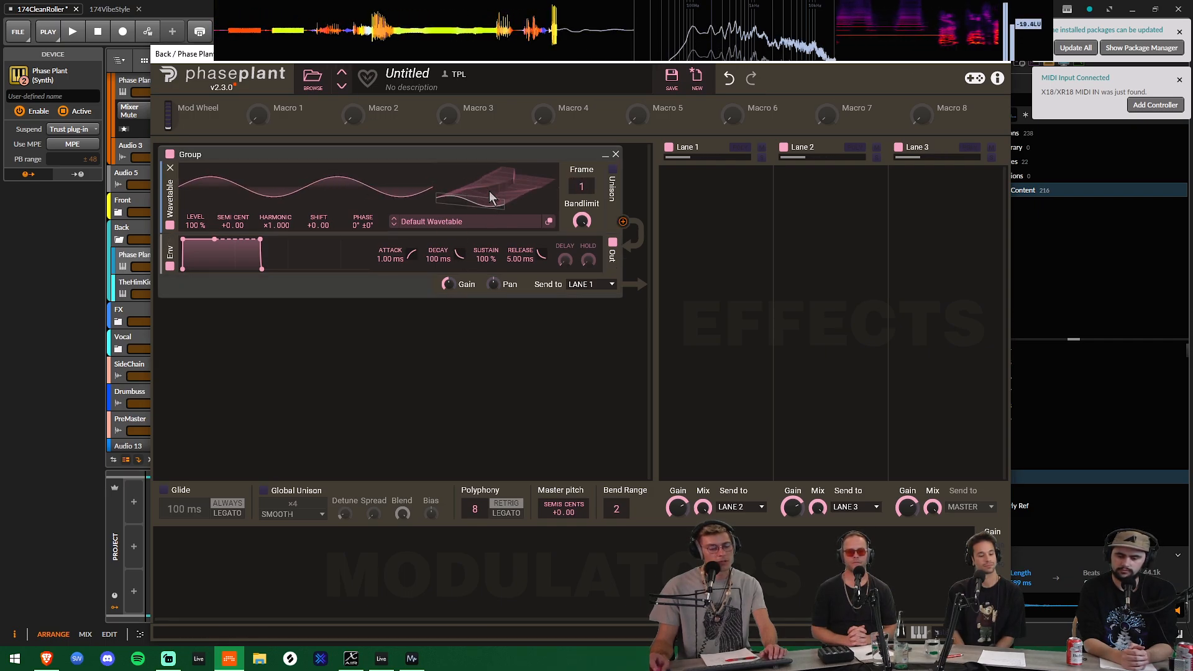
click(715, 205)
click(952, 294)
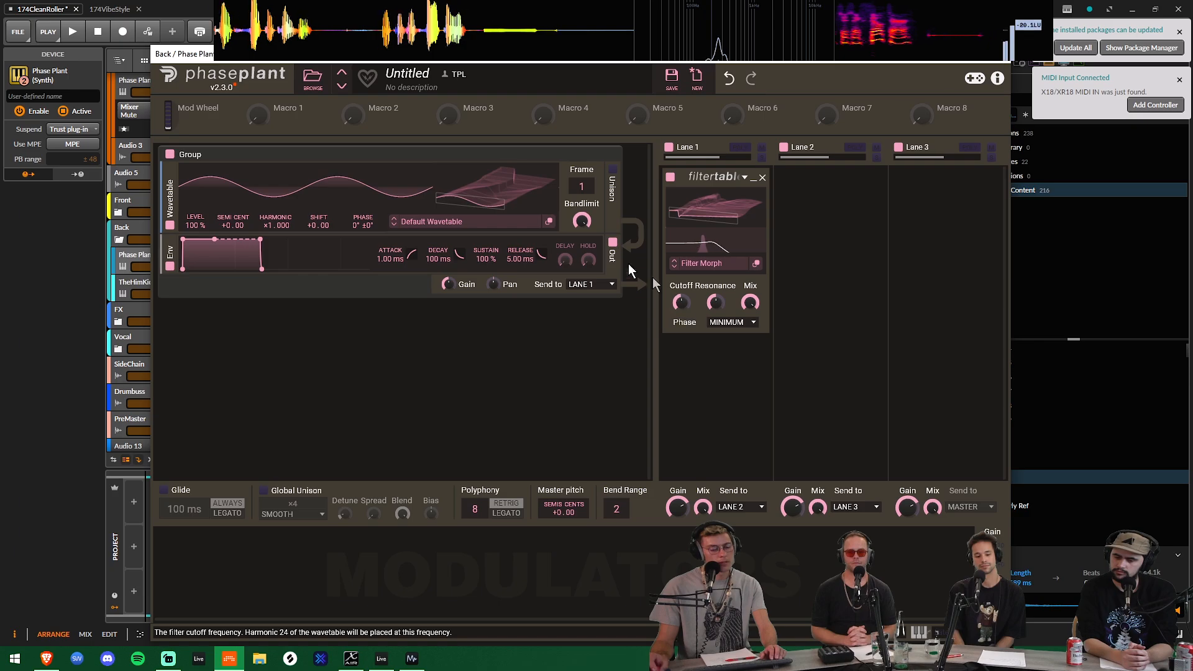
drag(501, 188, 495, 205)
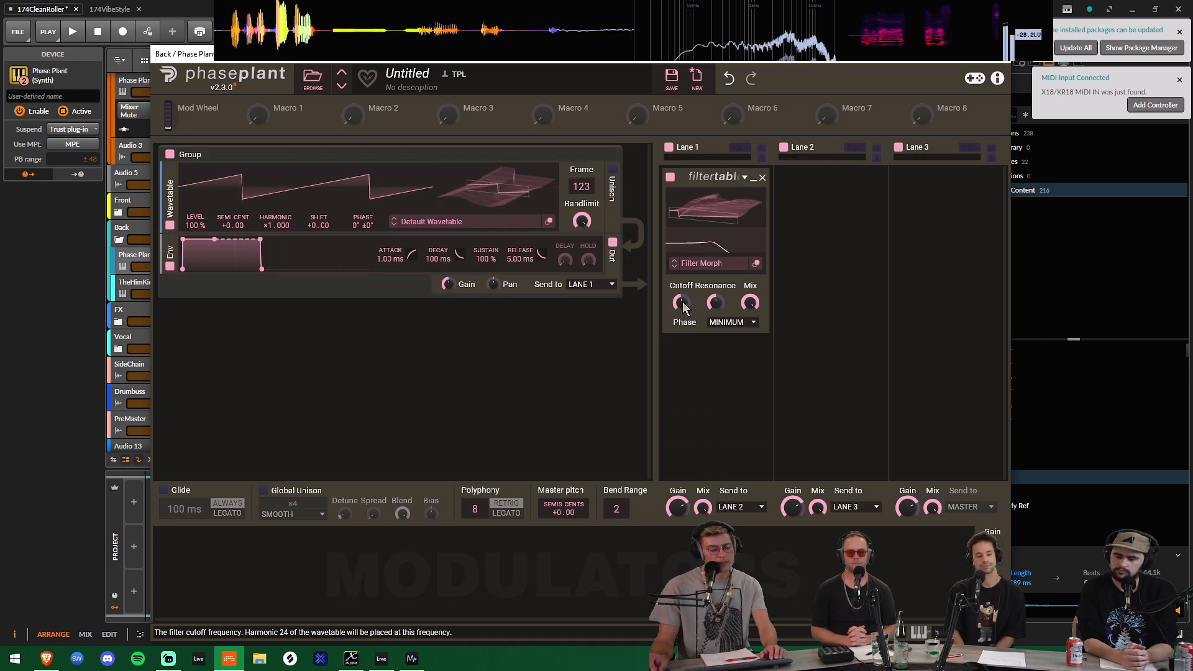
Sweep the Filter Table's cutoff and table frame to audition the Filter Morph table.
drag(683, 305, 682, 347)
drag(682, 303, 682, 273)
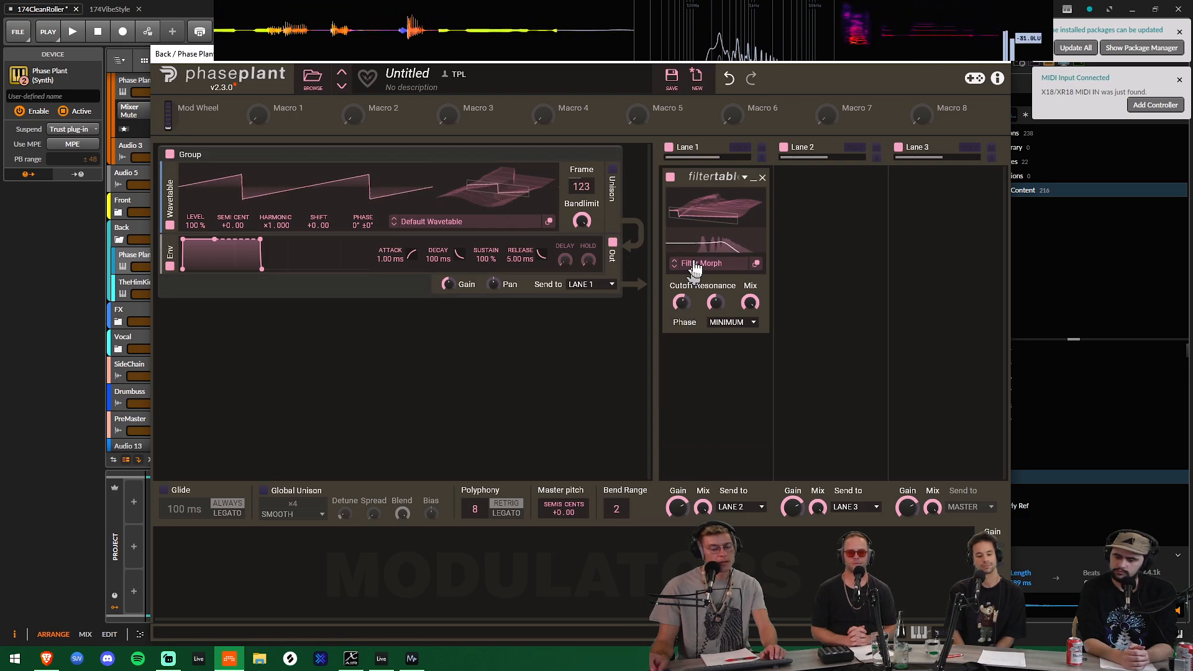
drag(714, 209, 714, 147)
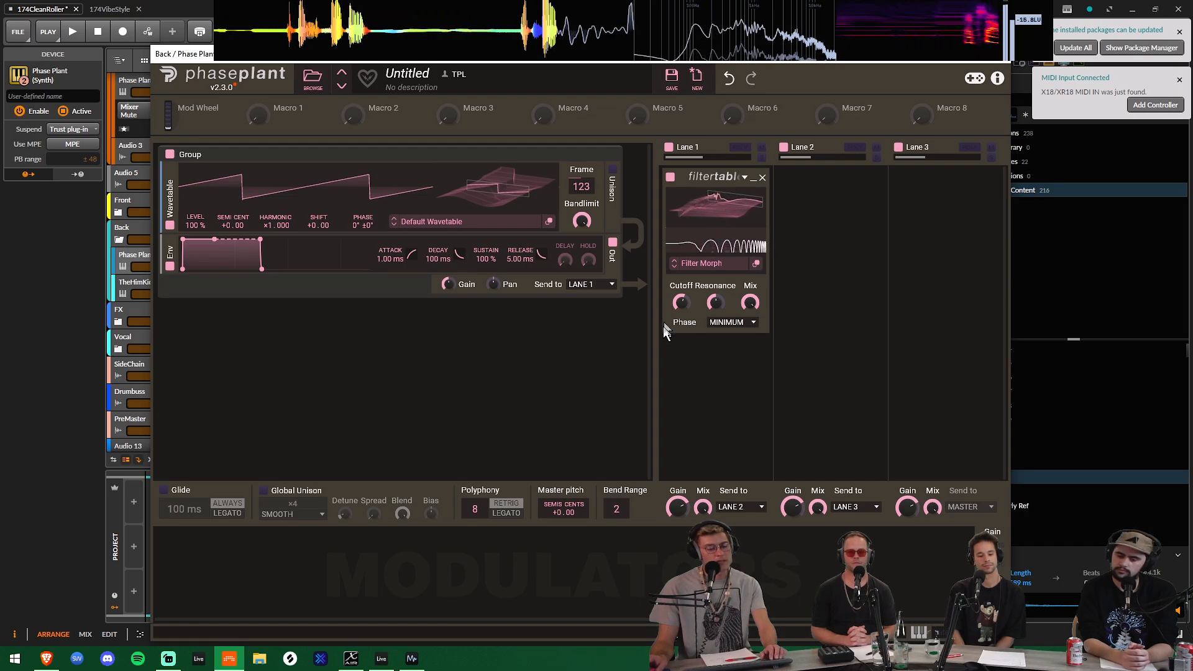
drag(681, 302, 680, 292)
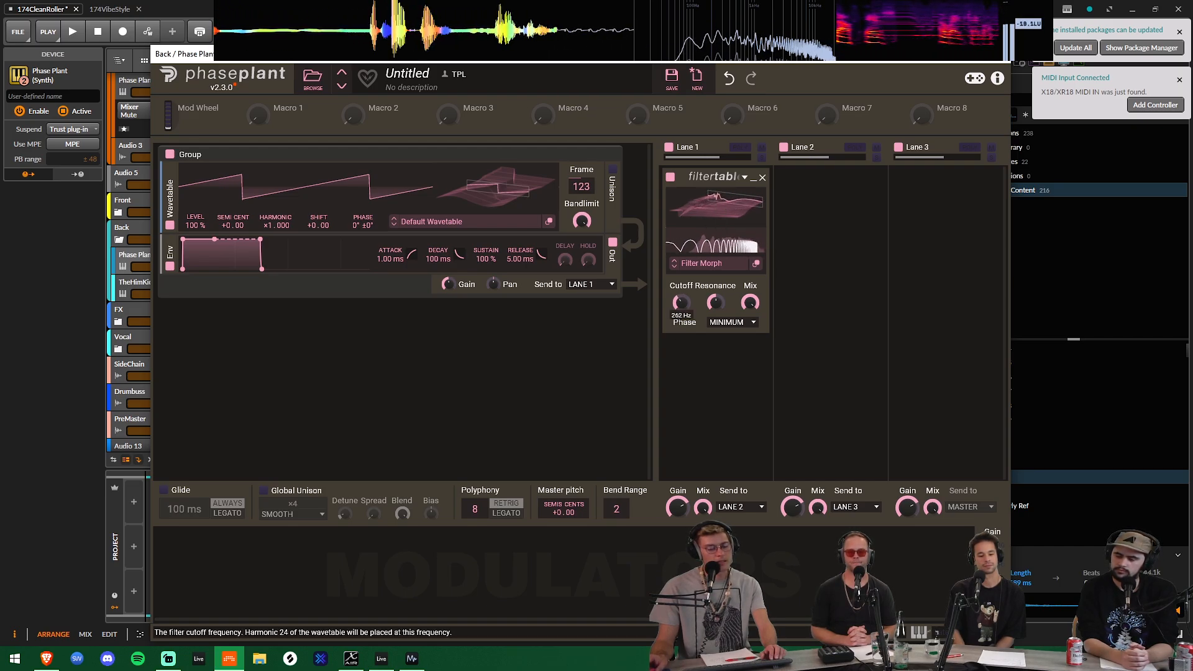
drag(733, 211, 684, 319)
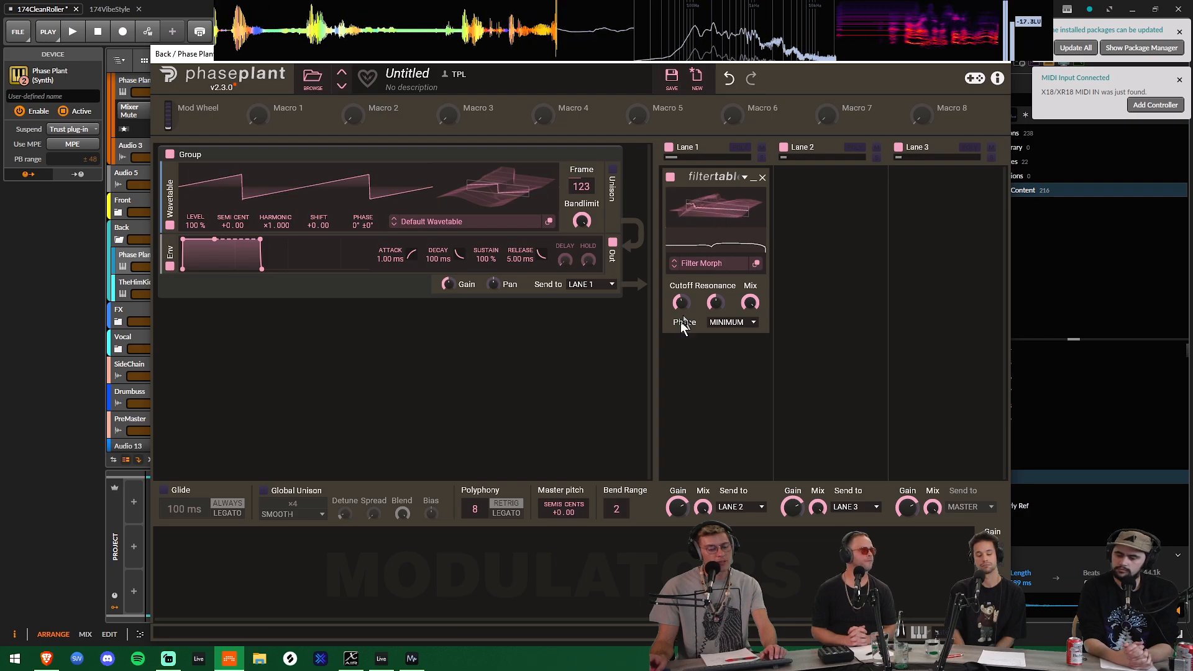
Load the Eldritch Notches table from the factory Formants filters into the Filter Table.
click(701, 265)
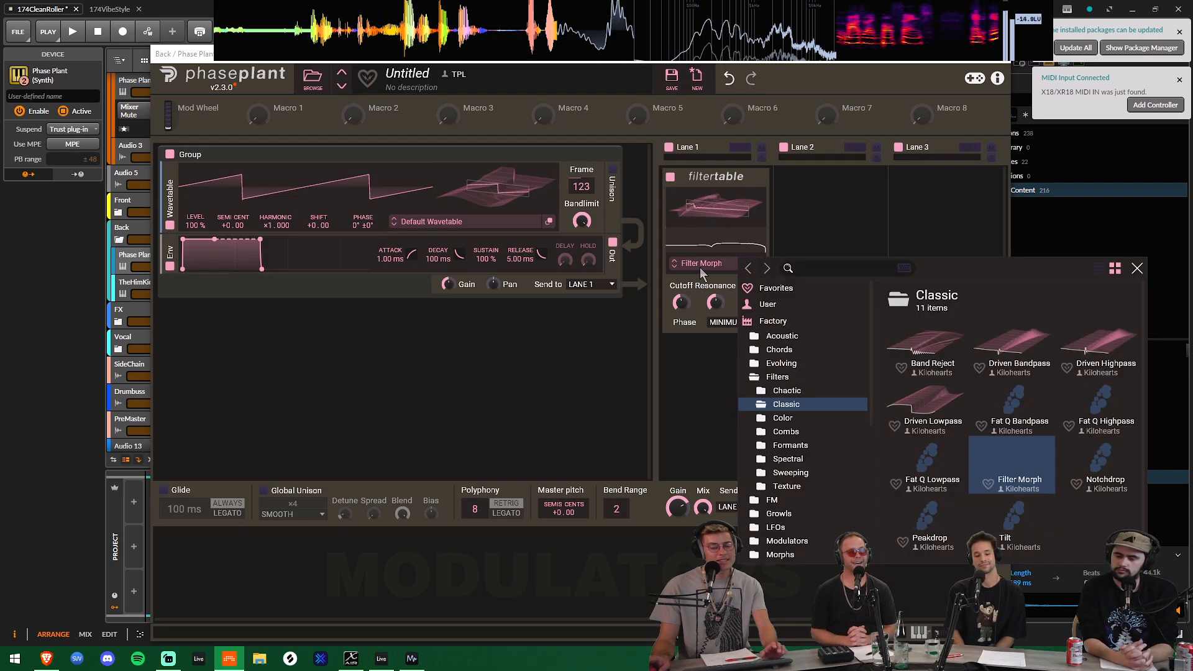
click(789, 447)
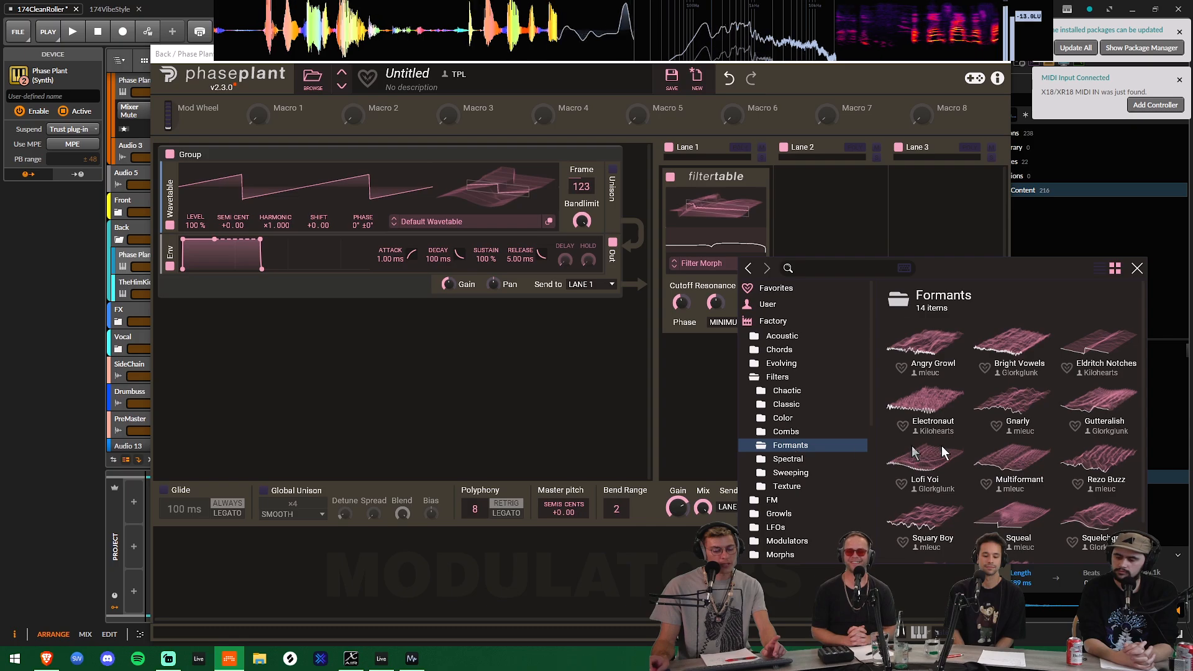
click(1117, 346)
click(1136, 270)
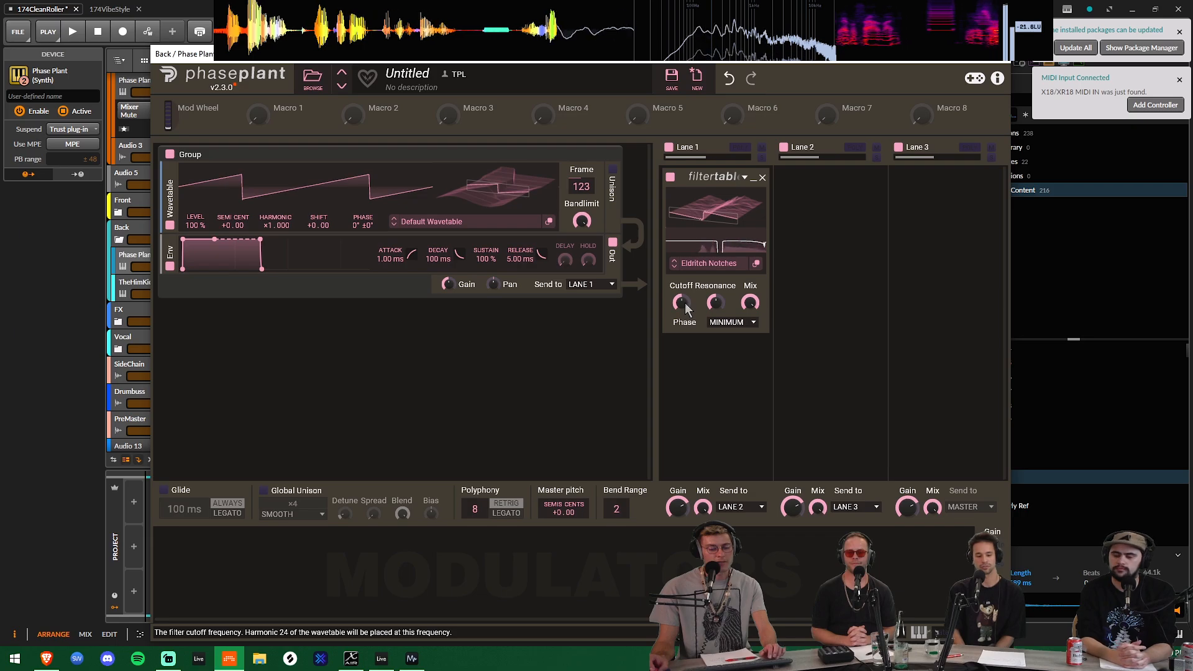
Adjust the Filter Table's frame and sweep its cutoff through about 492 Hz and 613 Hz.
mouse_move(745, 214)
mouse_down()
mouse_move(744, 202)
mouse_move(744, 215)
mouse_up()
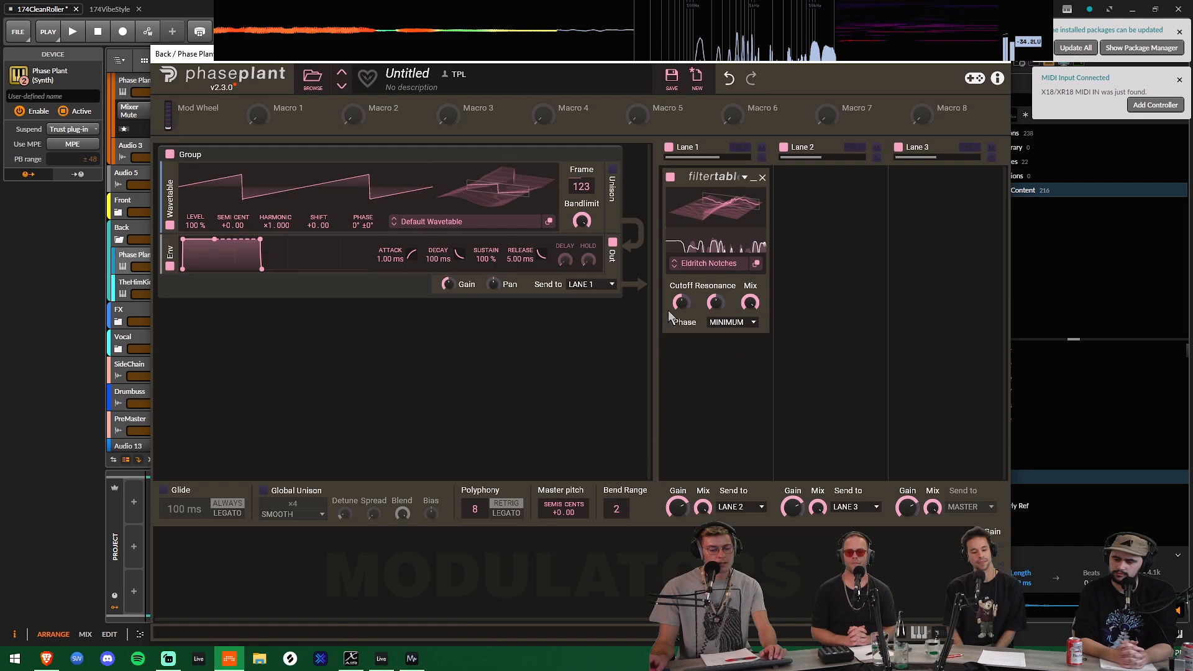
drag(681, 303, 681, 297)
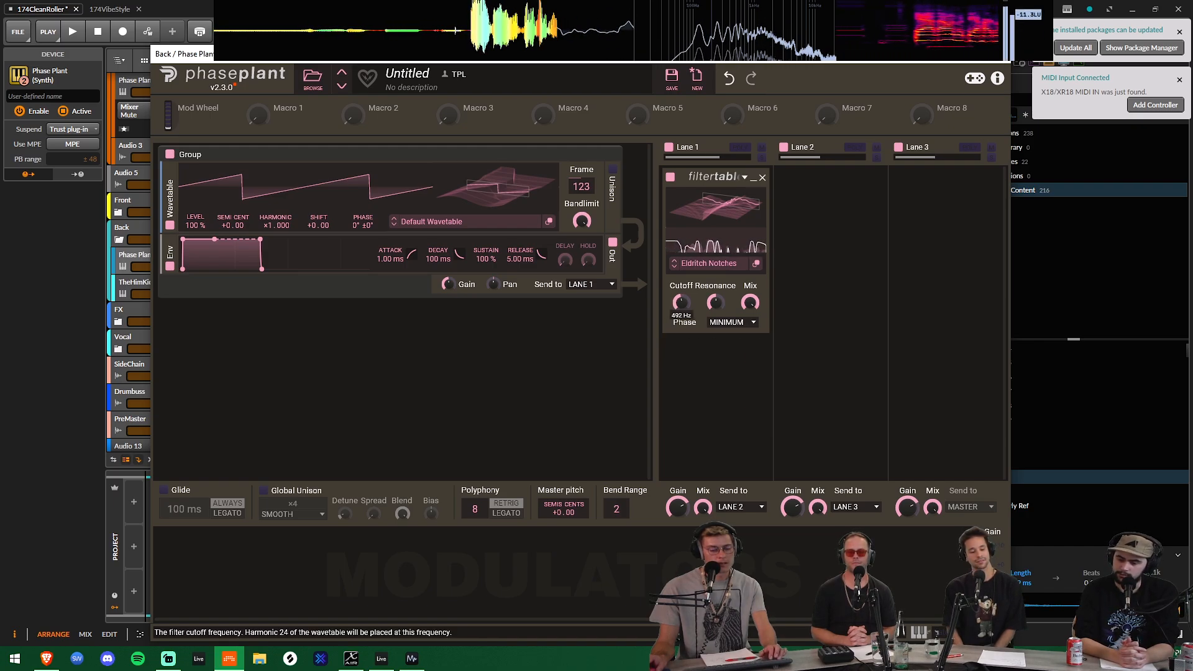
drag(680, 303, 681, 305)
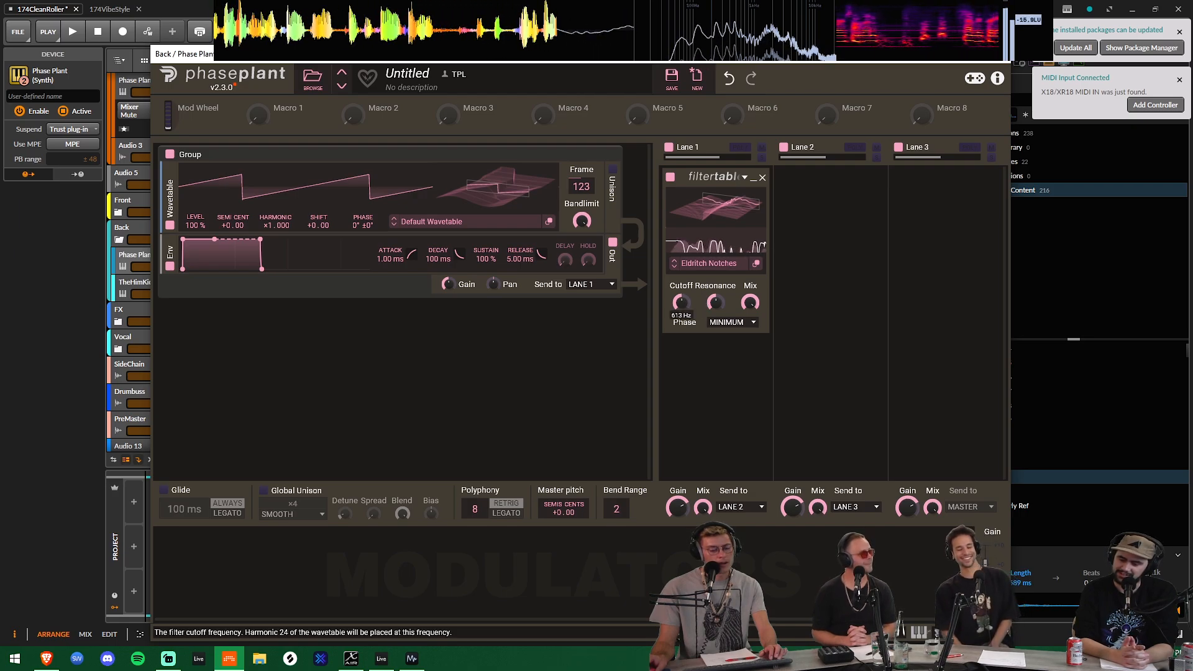
drag(681, 303, 681, 302)
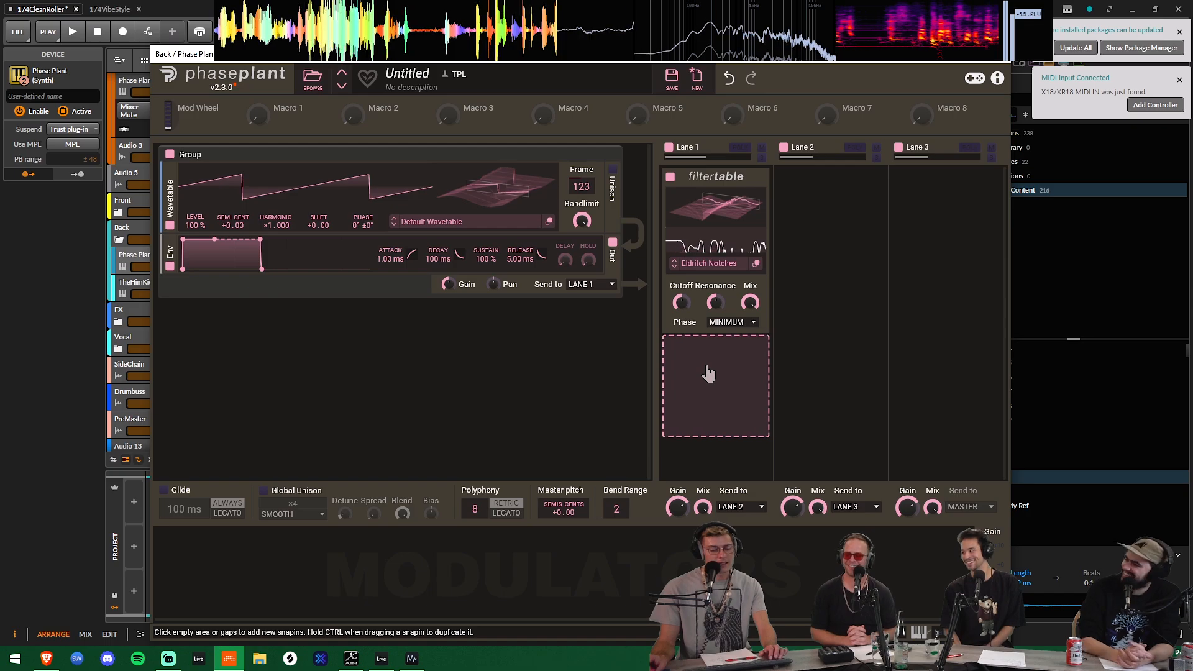
Add a Shaper Table with raised drive below the Filter Table in Lane 1 and a Reverb in Lane 2.
click(708, 373)
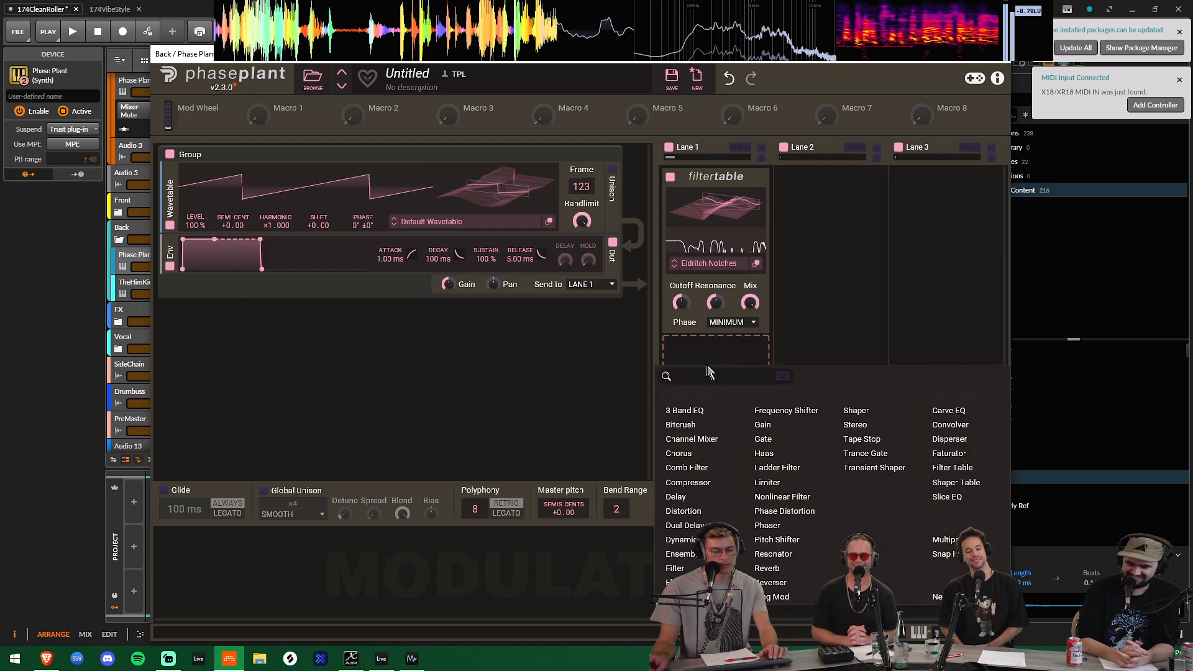
click(950, 482)
click(853, 264)
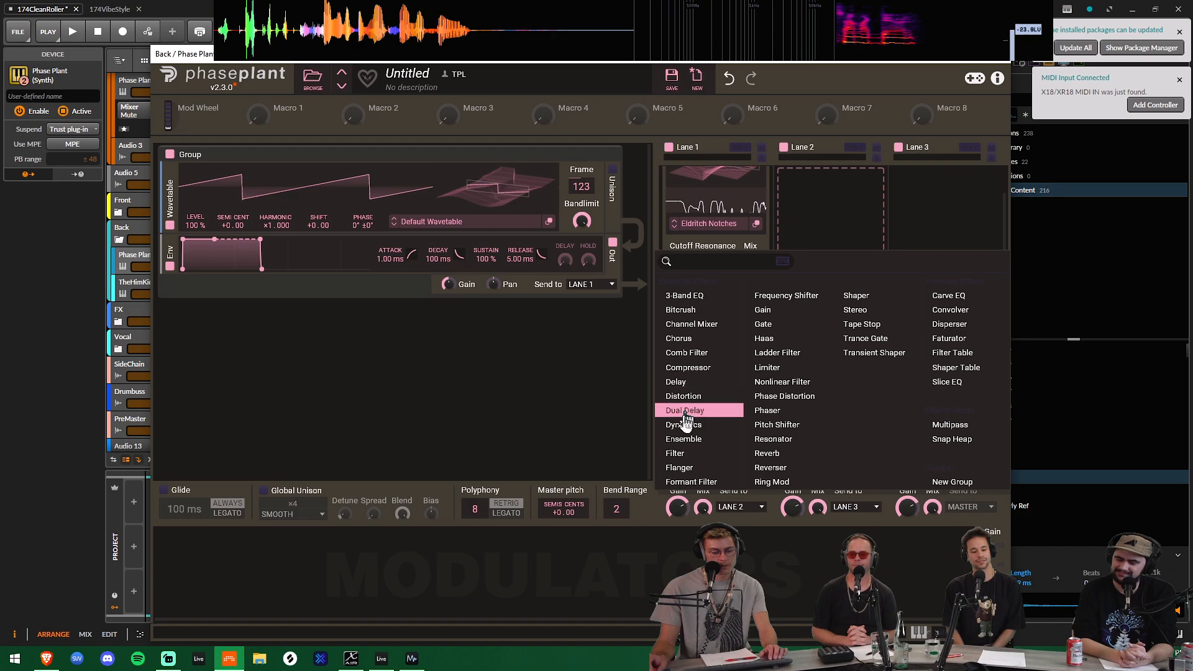
click(780, 457)
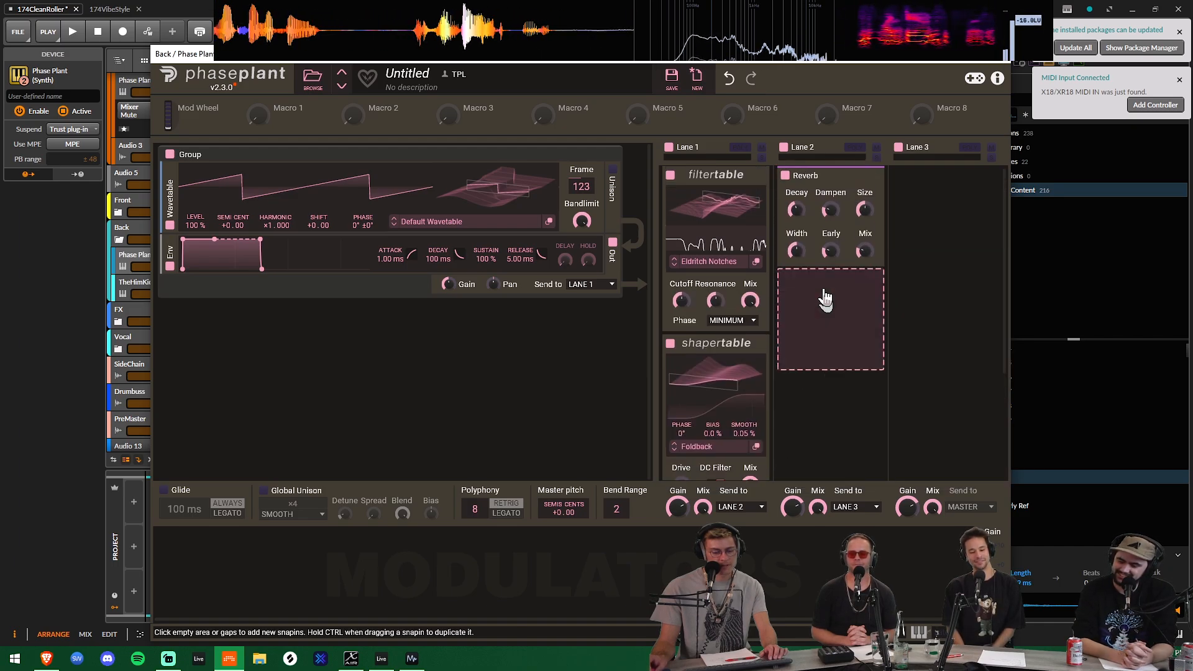
scroll(688, 470, down, 3)
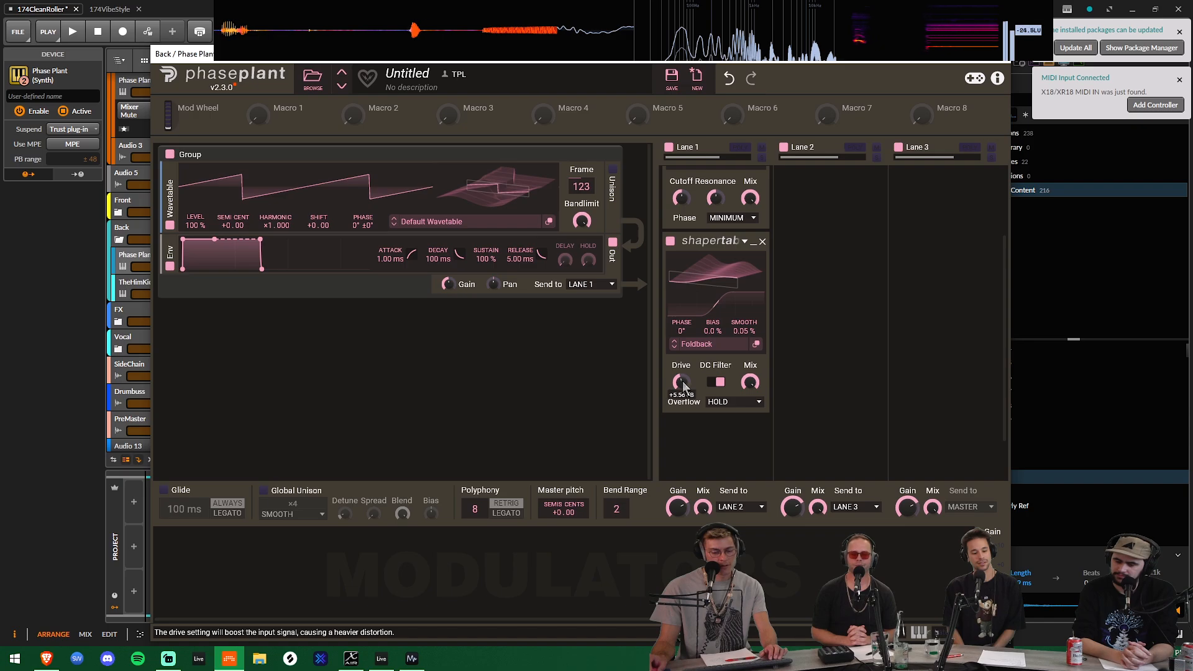
scroll(859, 315, up, 3)
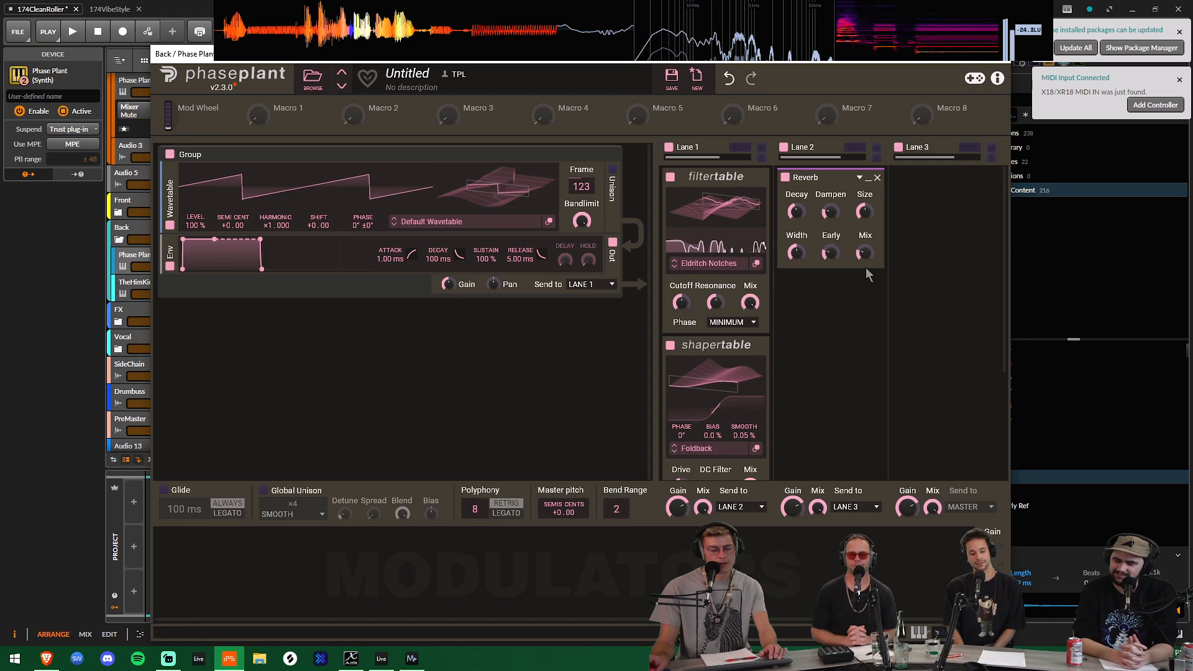
Add a Filter effect below the Shaper Table in Lane 1 and adjust its low-pass cutoff.
scroll(774, 352, down, 4)
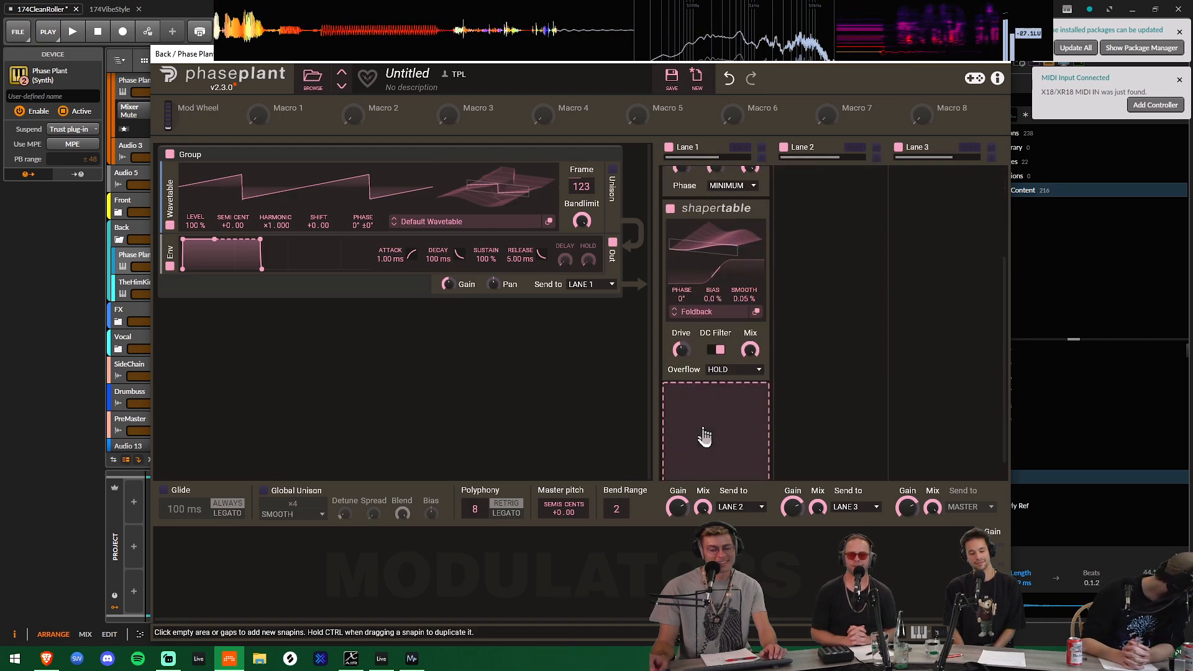
click(704, 436)
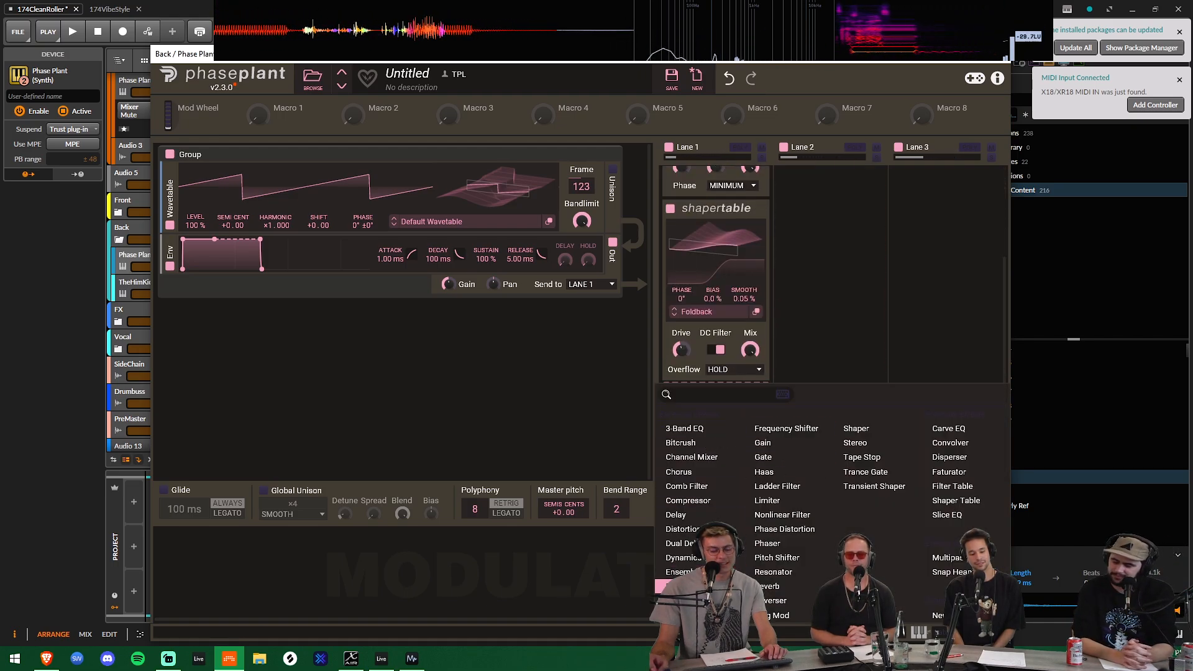
click(692, 586)
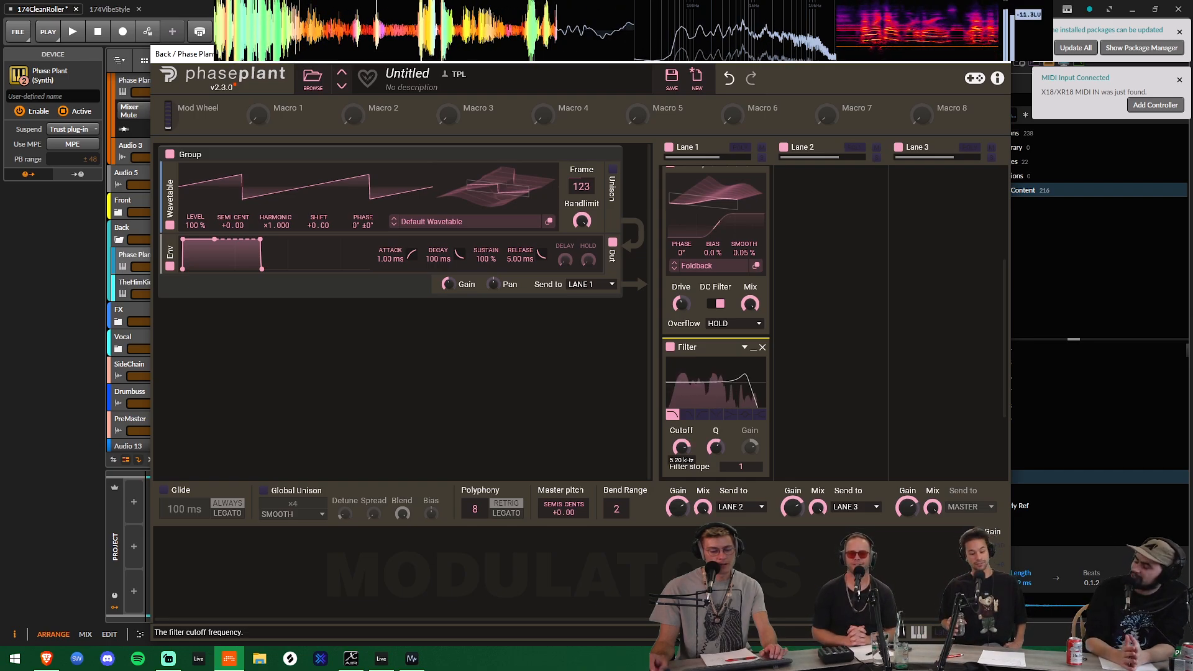
click(845, 261)
click(877, 285)
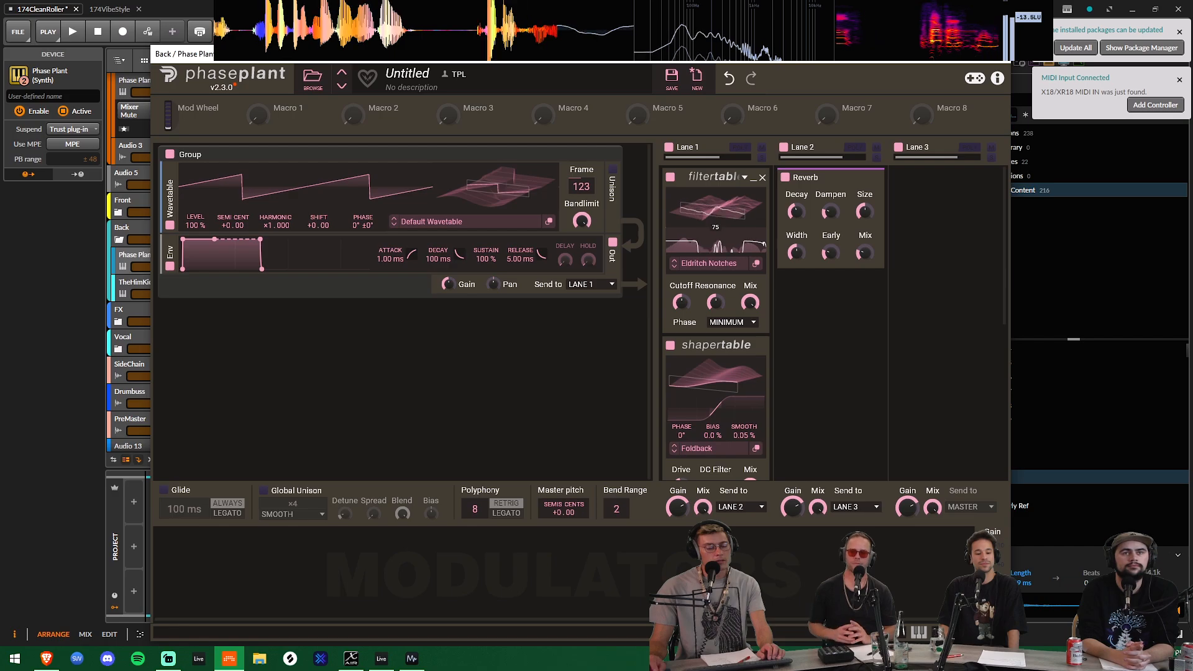
Shift the Filter Table's frame to other notch shapes and disable the Filter in Lane 1.
drag(715, 210, 715, 200)
scroll(696, 374, down, 4)
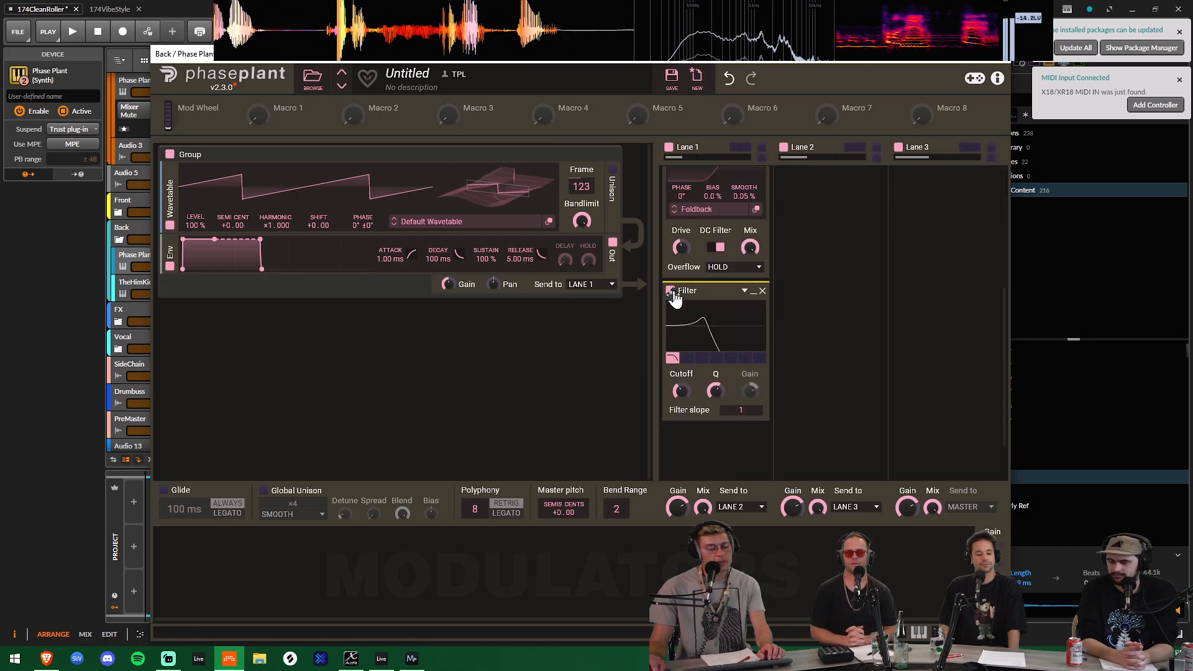
click(670, 291)
scroll(726, 227, up, 4)
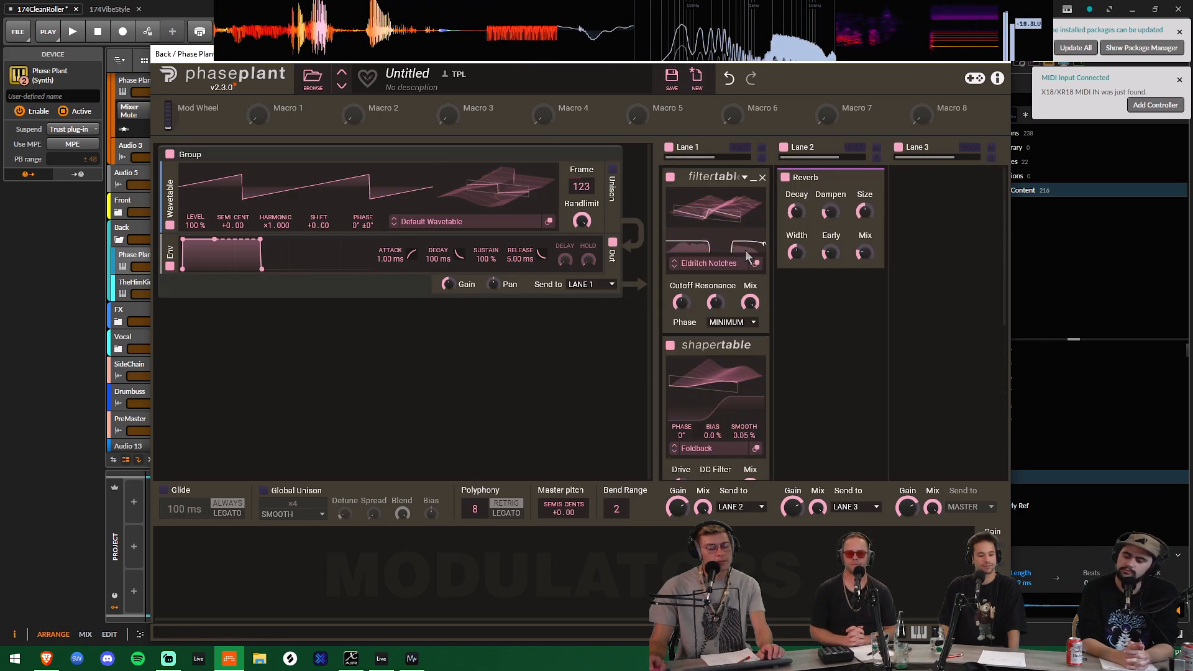
drag(716, 211, 716, 198)
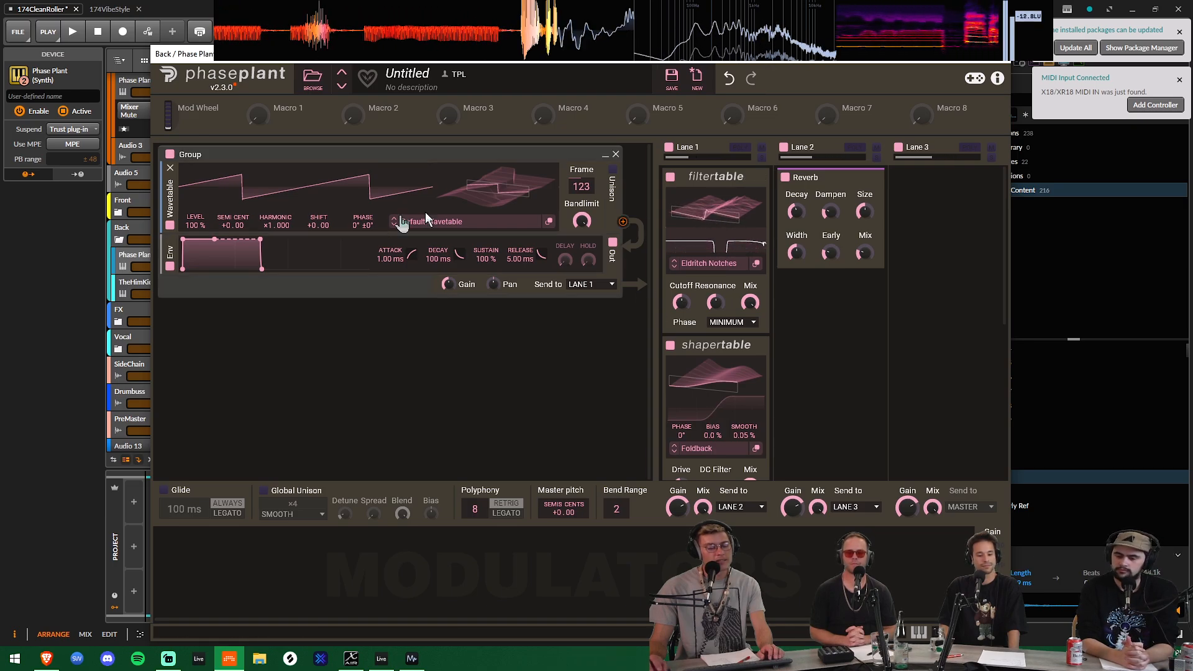
Disable the Filter Table and load Eldritch Notches from the factory Formants filters into the Wavetable generator.
click(670, 177)
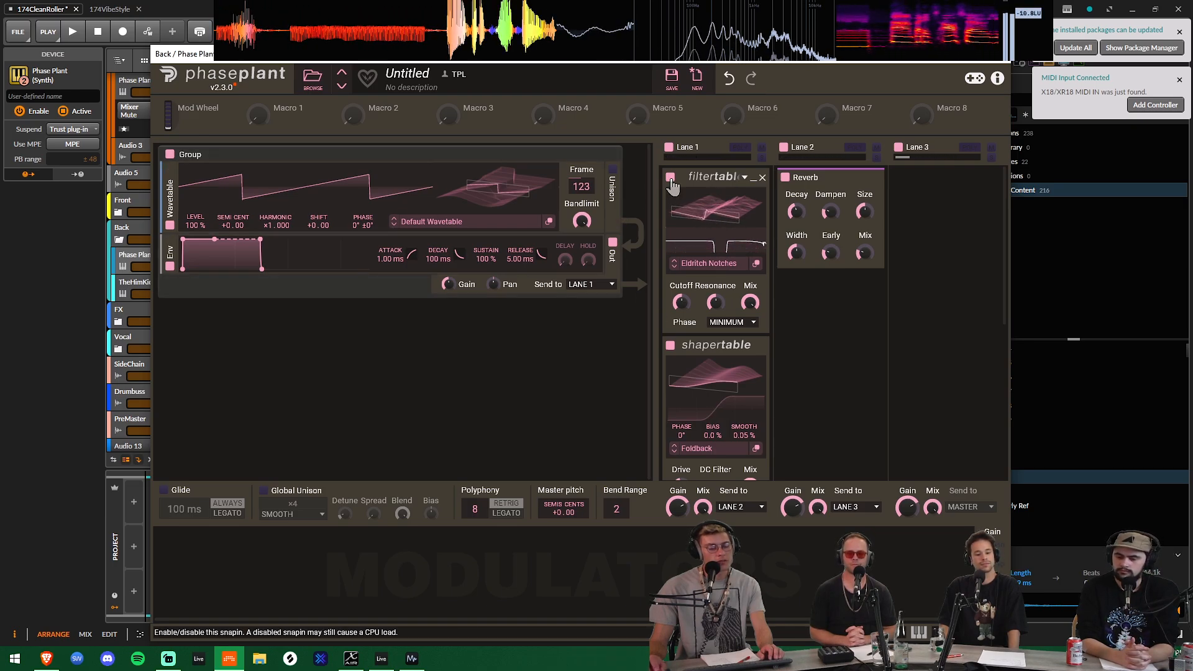
click(459, 222)
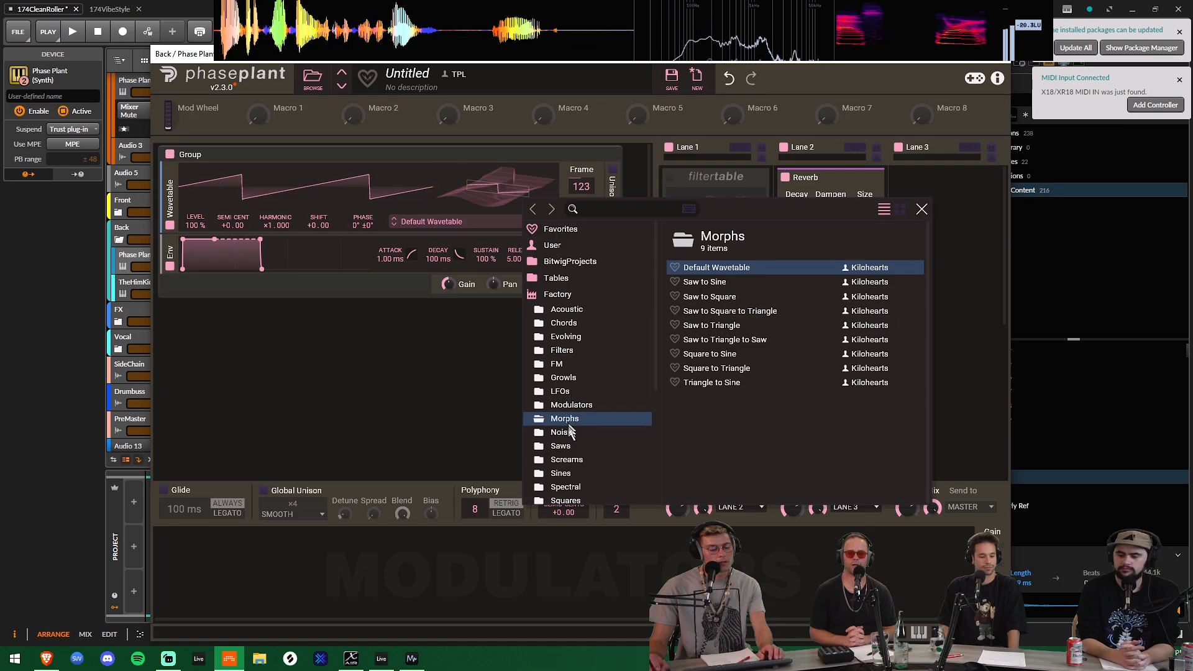
click(562, 350)
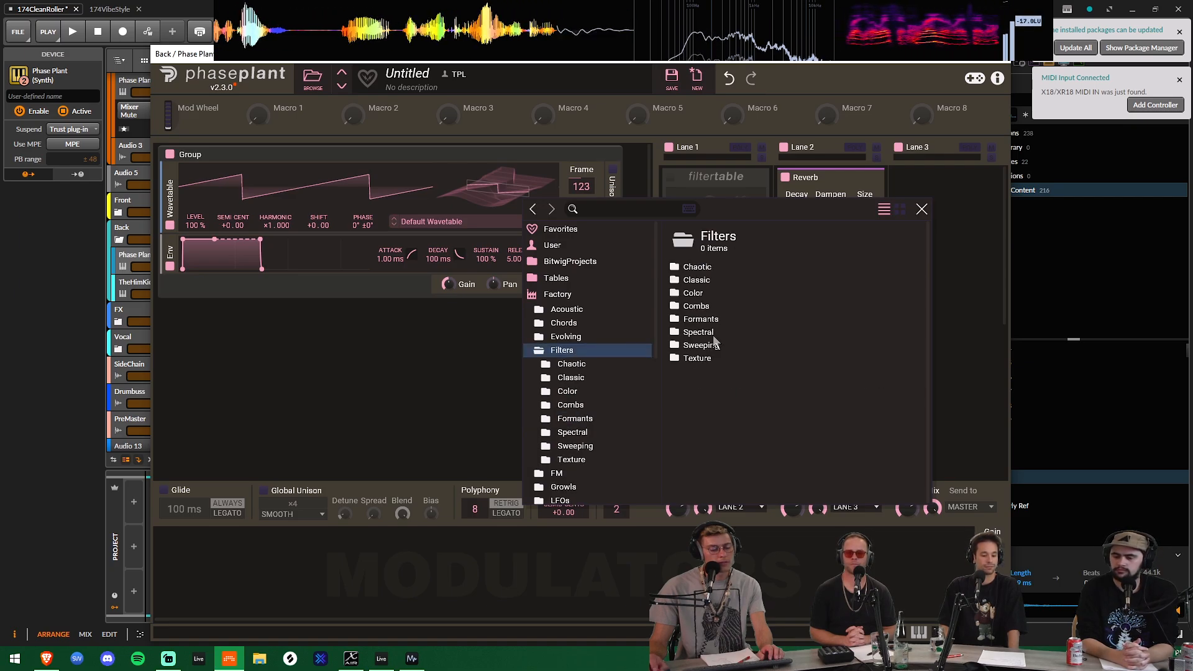
double_click(701, 319)
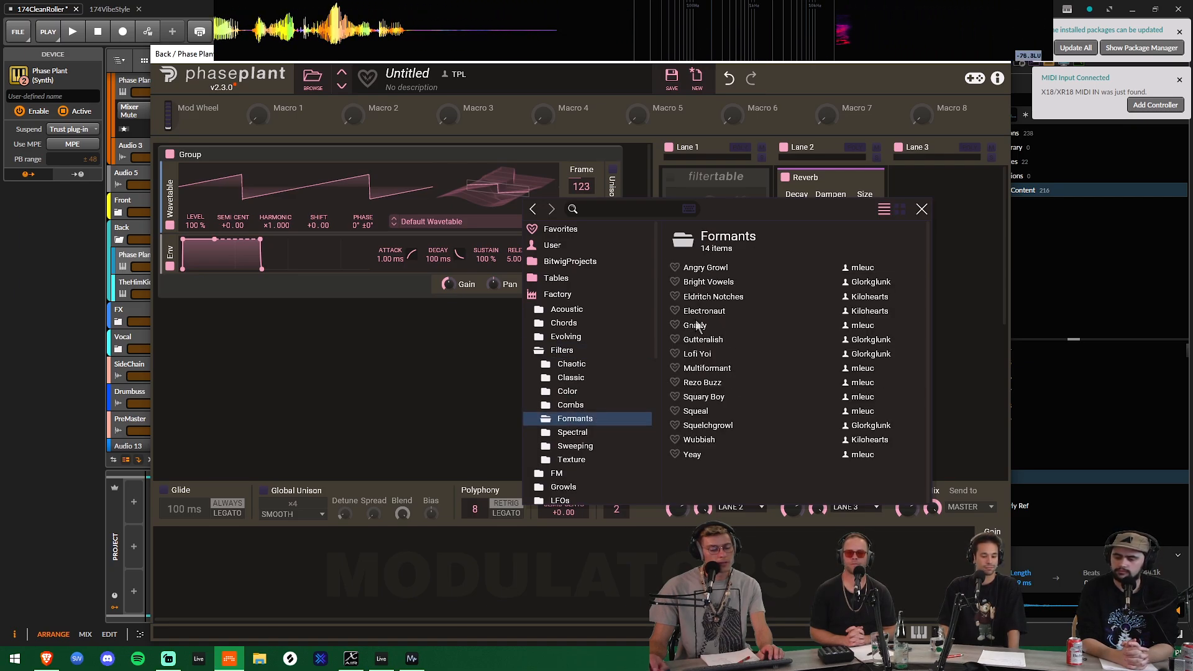
click(732, 297)
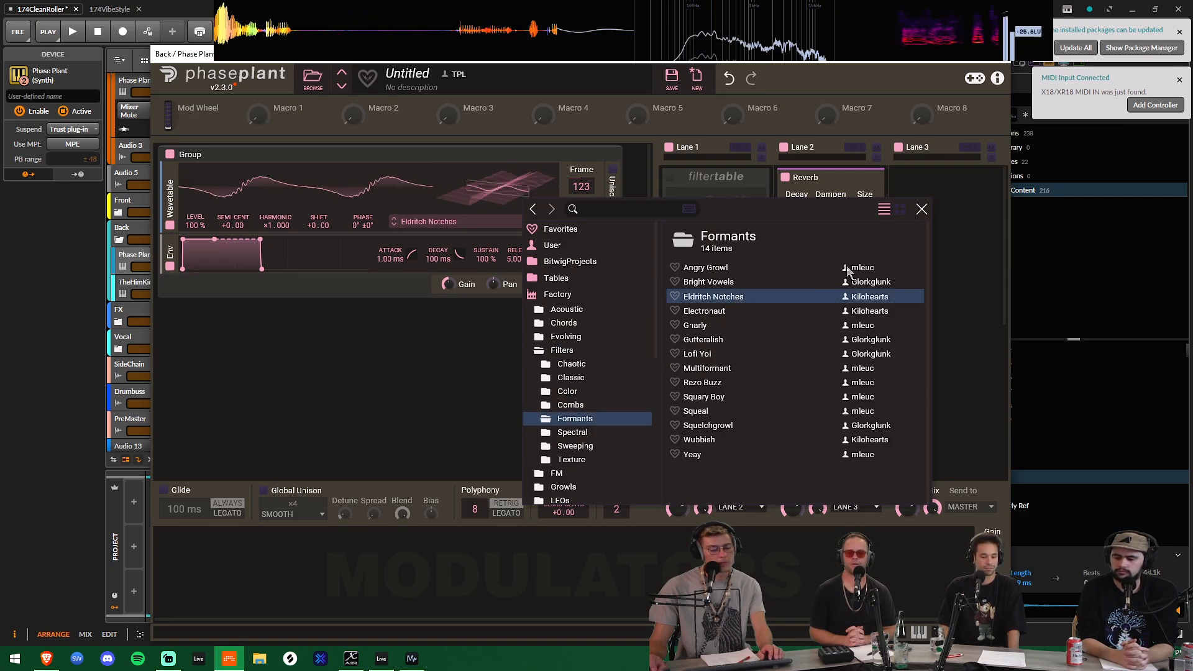
click(920, 210)
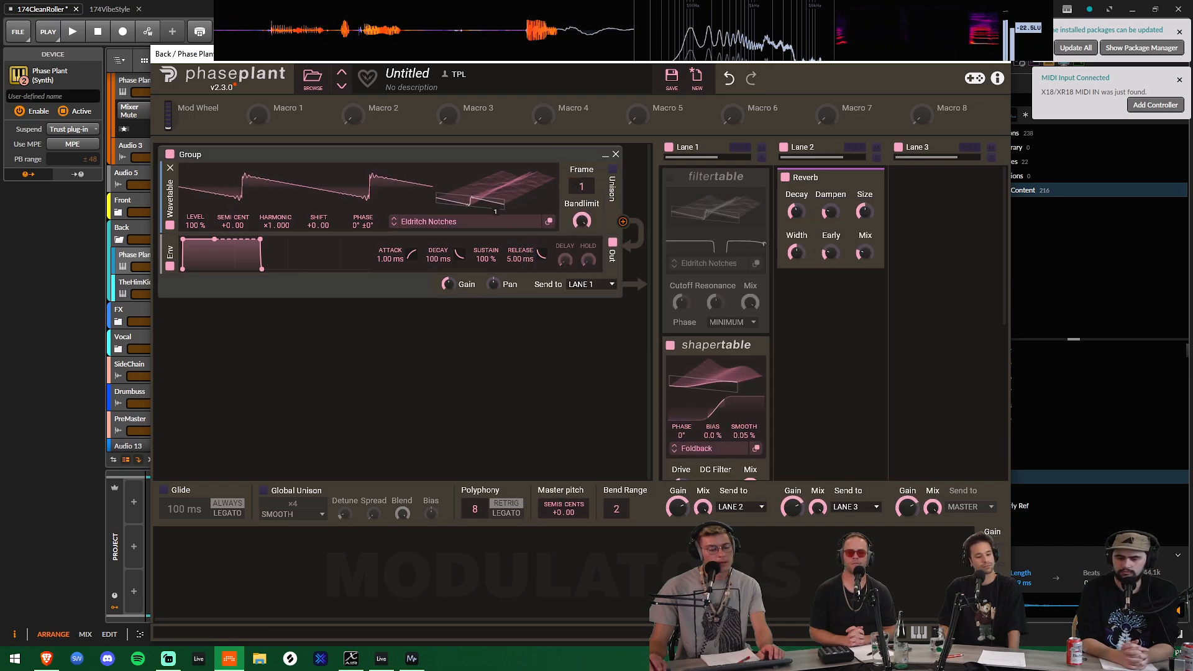
Sweep the Wavetable generator's frame up to 256 and set it to 103.
drag(495, 188, 495, 123)
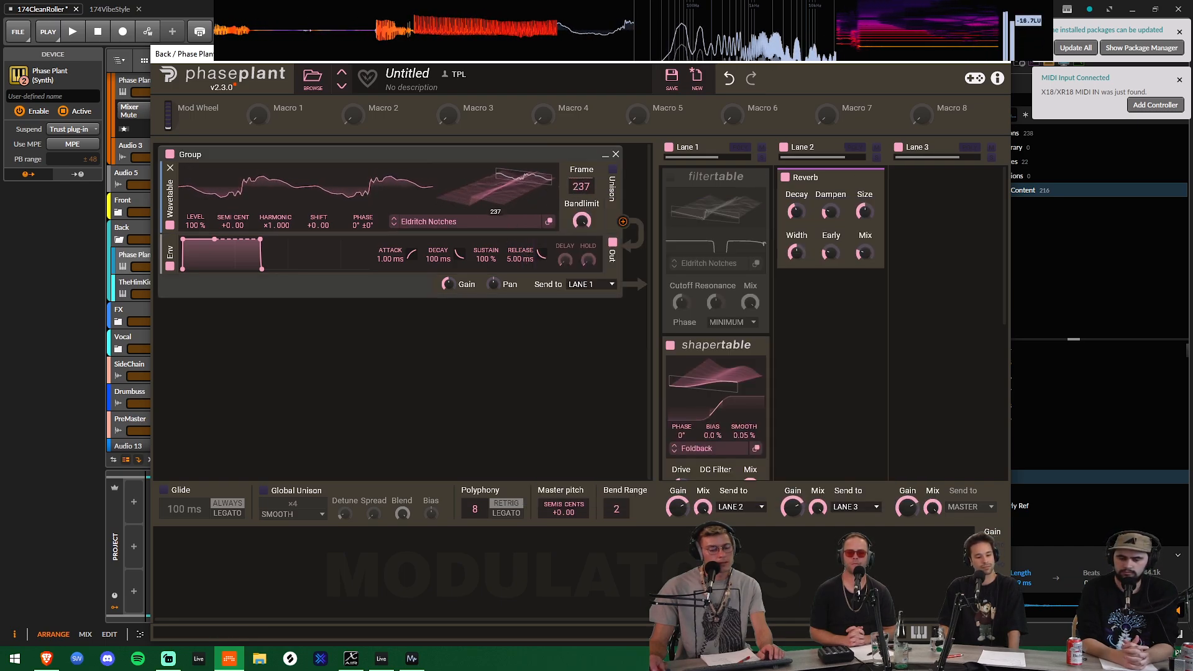
drag(496, 188, 495, 179)
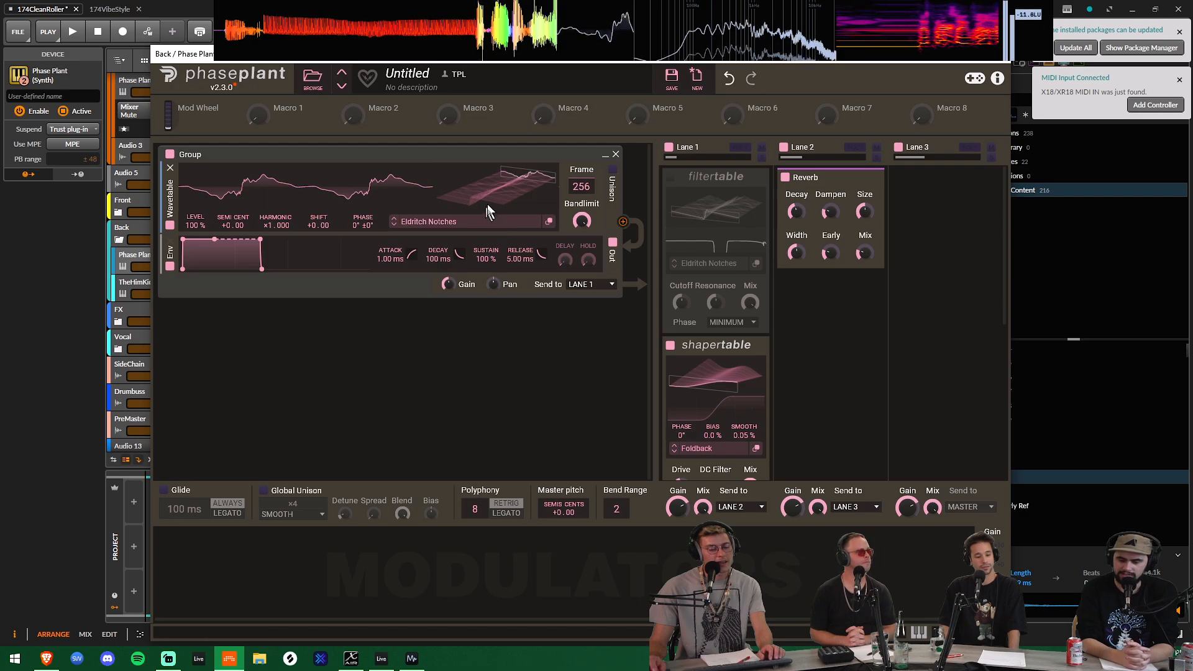
mouse_move(514, 185)
mouse_down()
mouse_move(514, 288)
mouse_move(518, 191)
mouse_up()
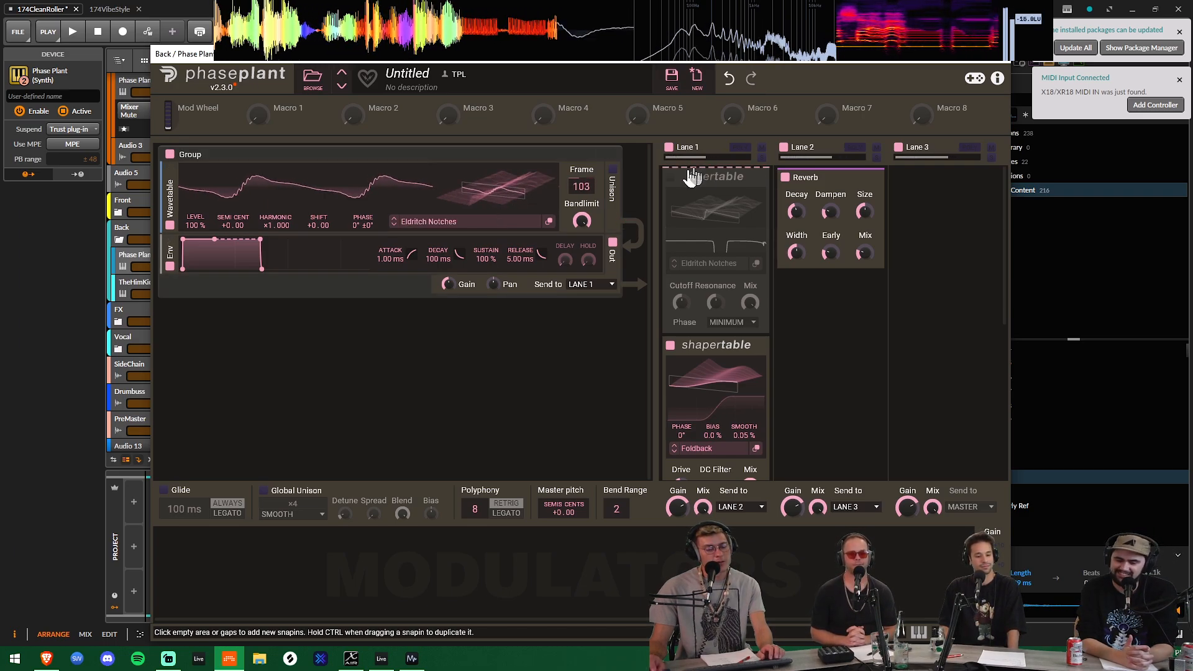
Re-enable the Filter Table with its frame at 24 and set the Wavetable generator's frame to 137.
drag(699, 218, 698, 168)
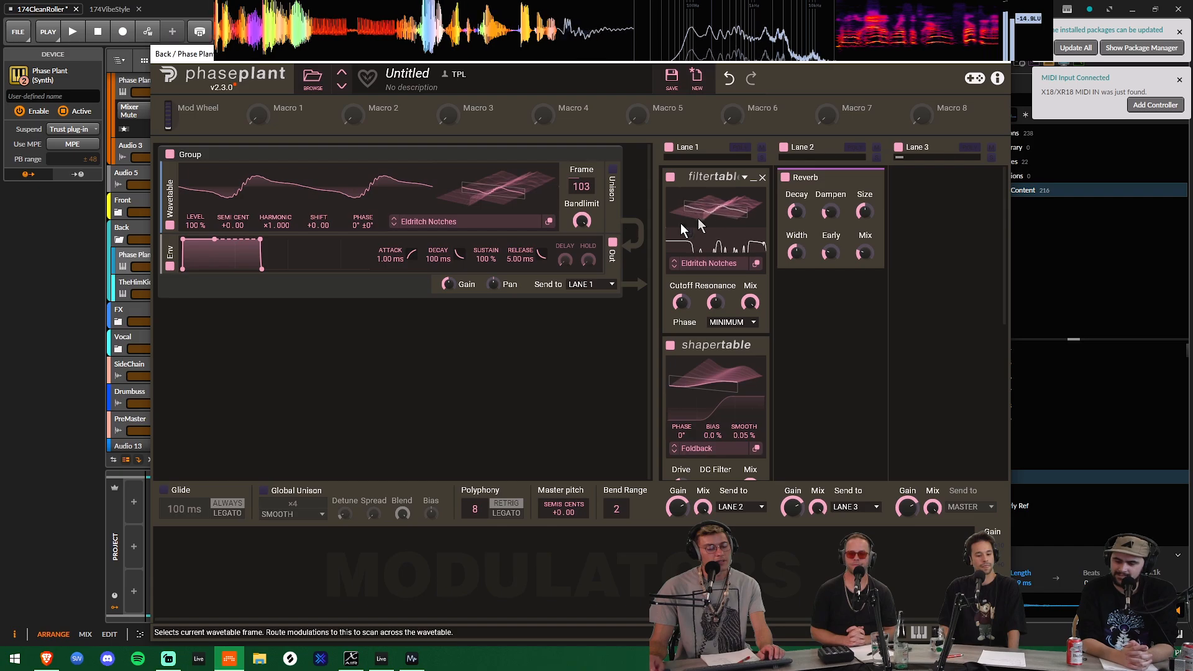
drag(501, 196, 500, 236)
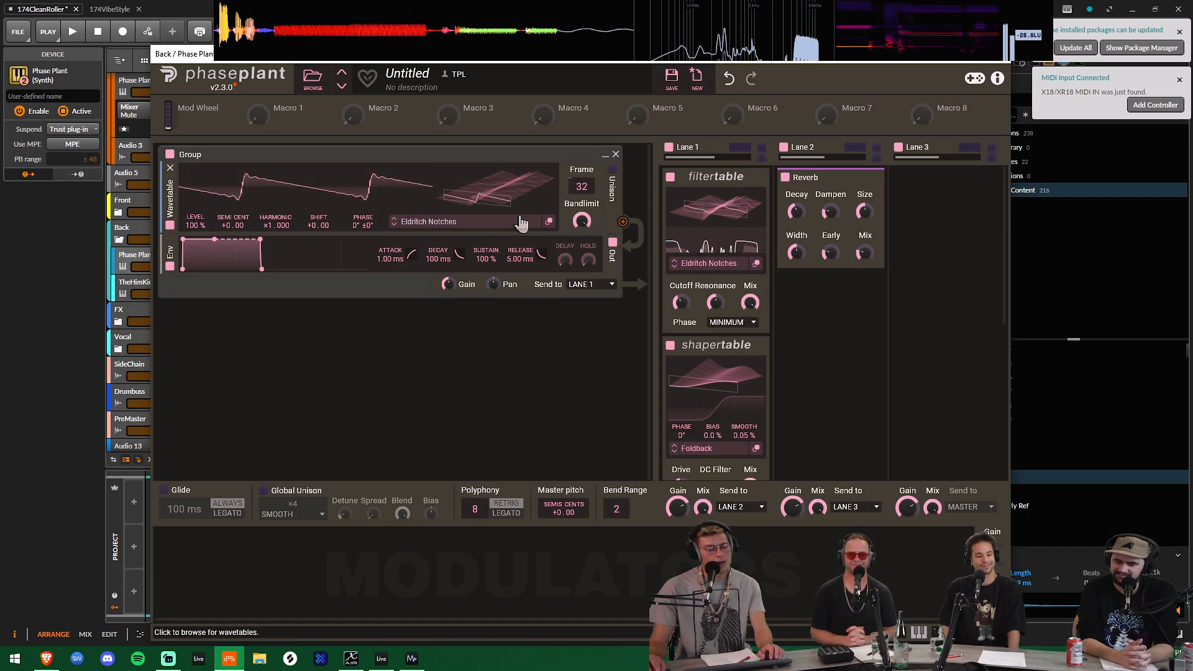
drag(497, 195, 497, 157)
mouse_move(733, 215)
mouse_down()
mouse_move(733, 200)
mouse_move(733, 250)
mouse_up()
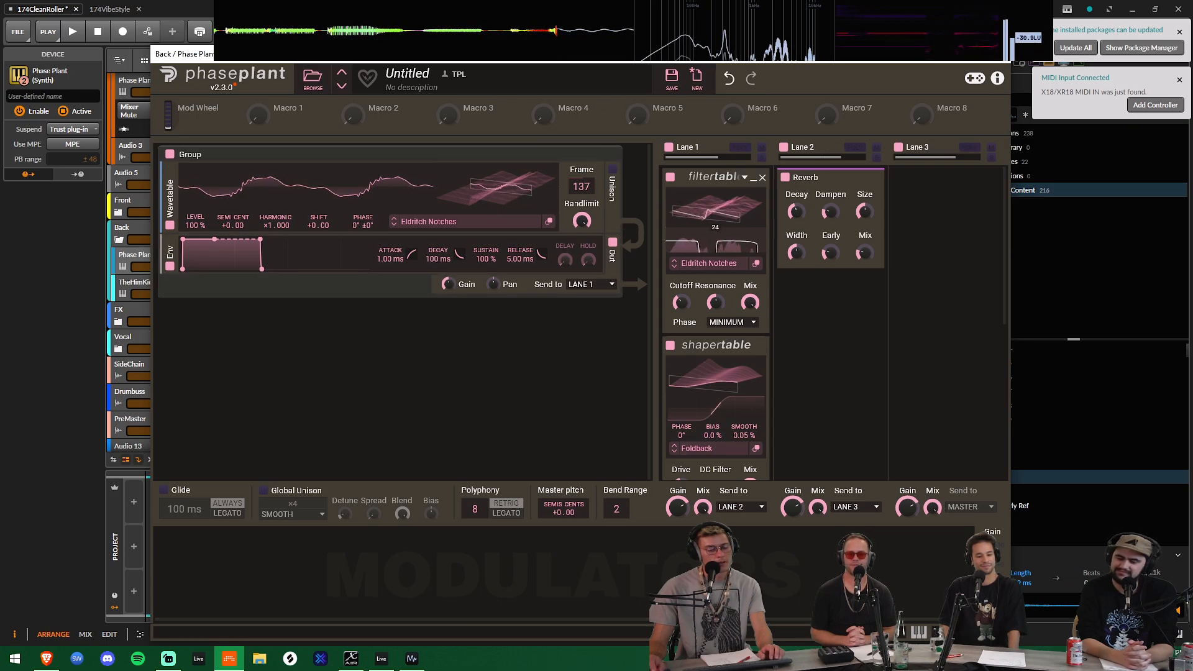
Add a Random modulator with 97% smoothing and route it to the Filter Table's cutoff.
click(256, 598)
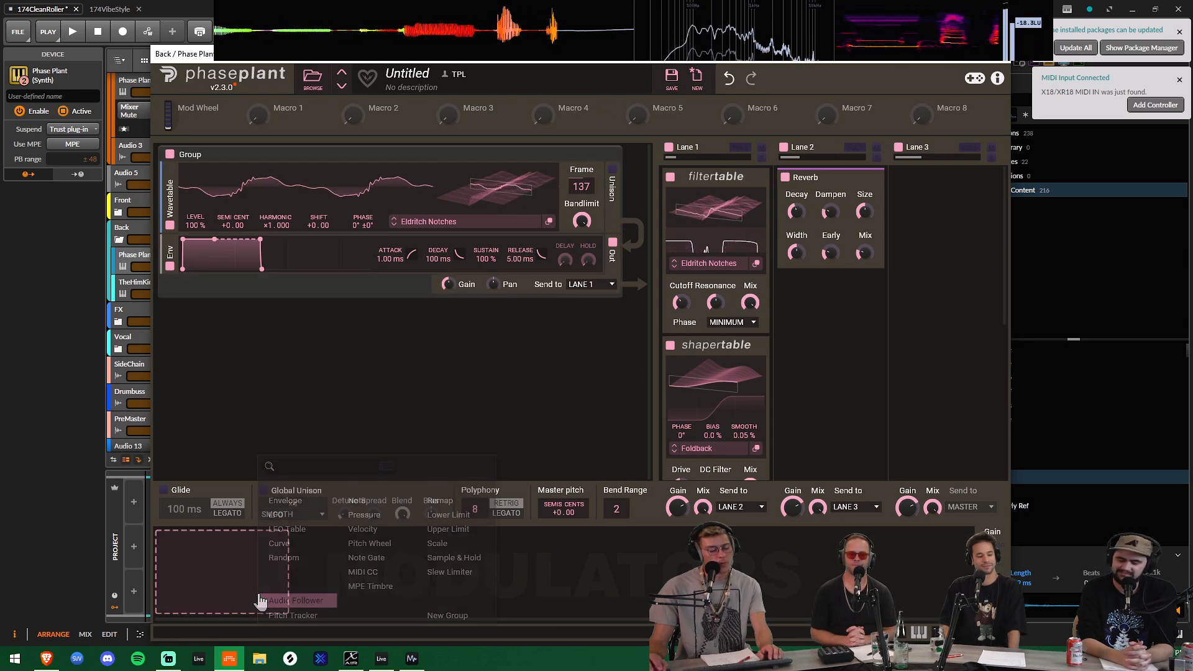
click(297, 557)
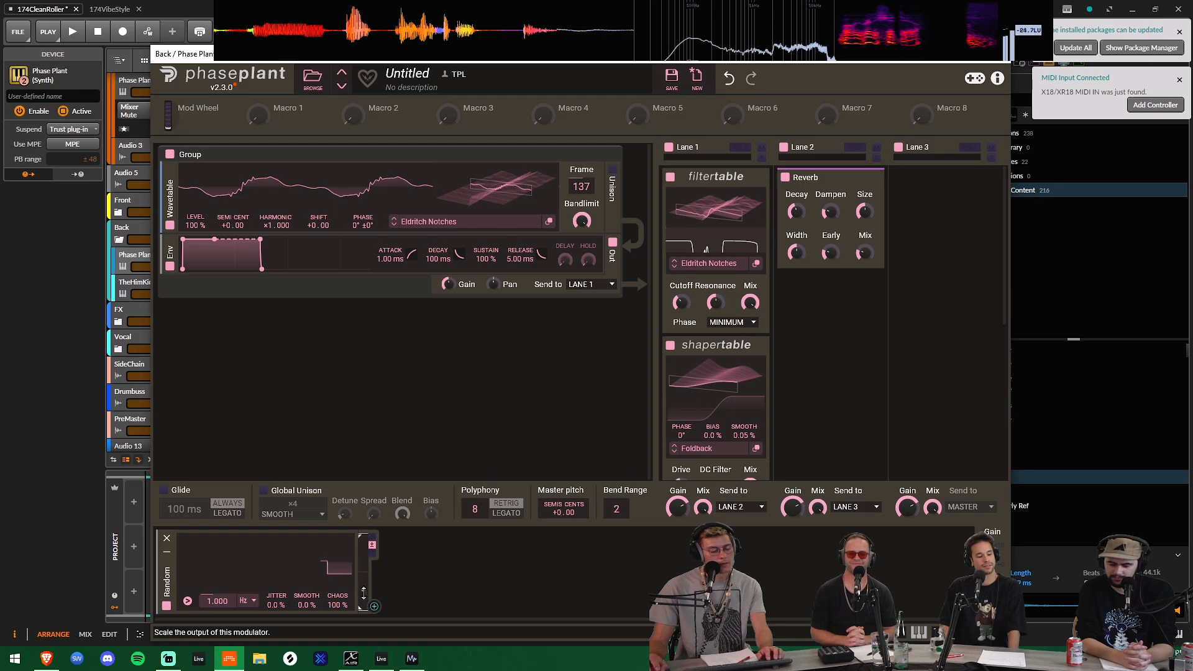
drag(376, 612, 679, 326)
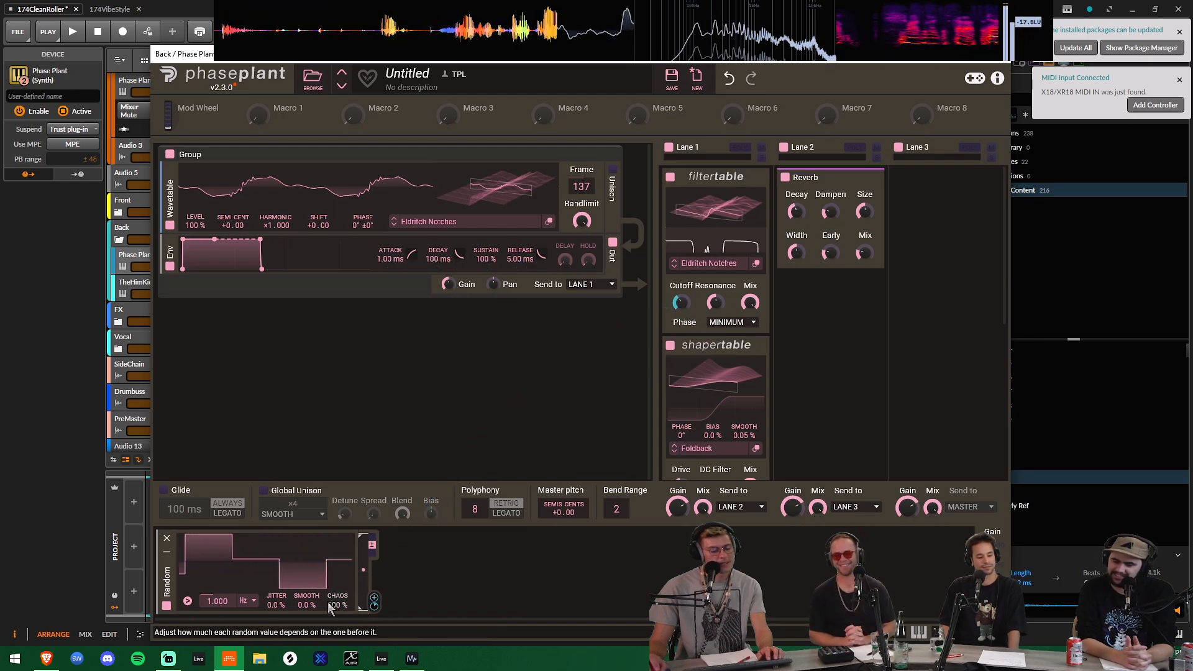
drag(316, 603, 316, 561)
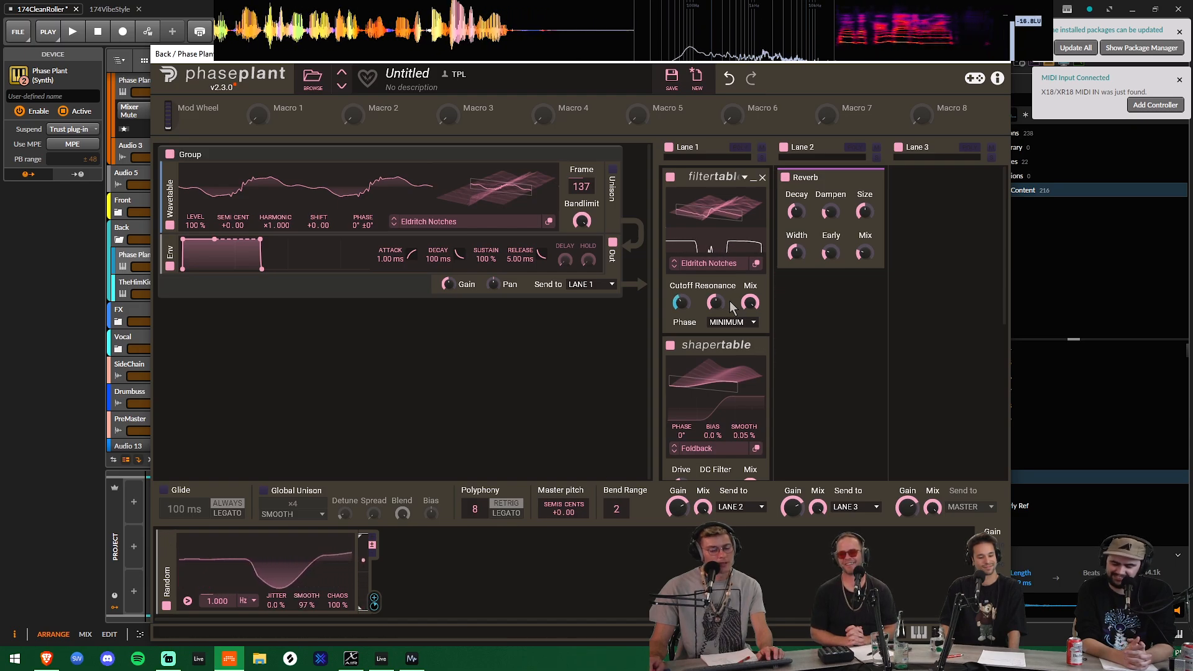
Set the Filter Table's phase mode to Raw and shift its frame to another notch shape.
click(729, 322)
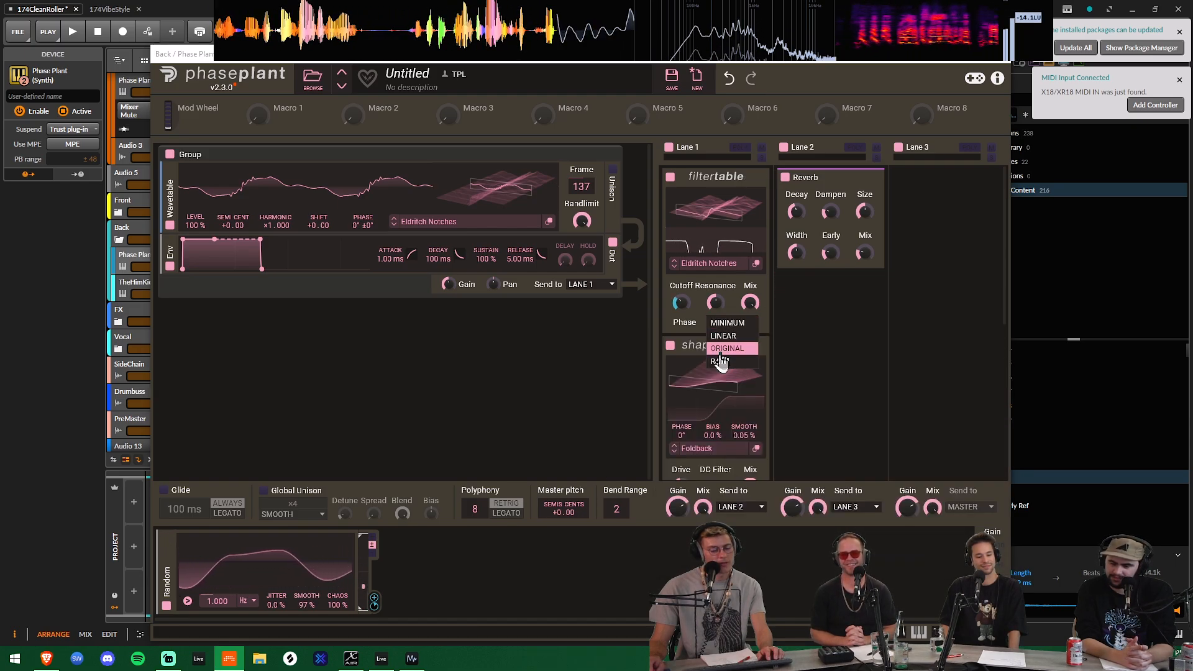
click(719, 362)
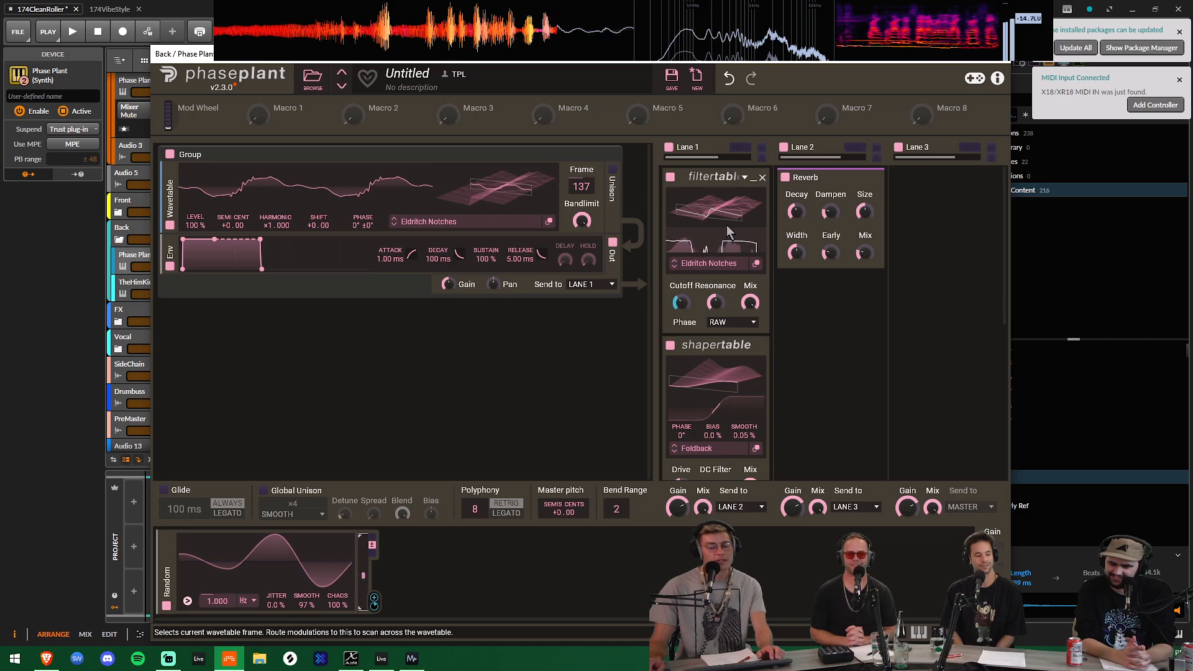
drag(727, 225, 727, 197)
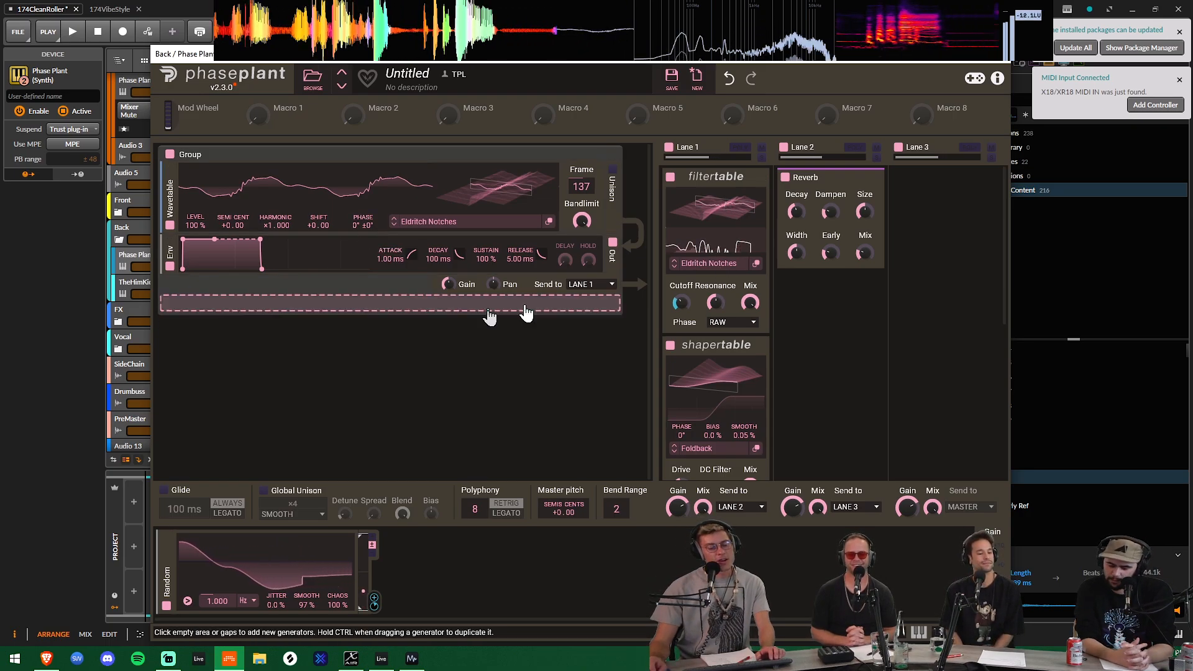
Load Eldritch Notches from the factory Formants filters into the Shaper Table in Lane 1.
scroll(707, 280, down, 2)
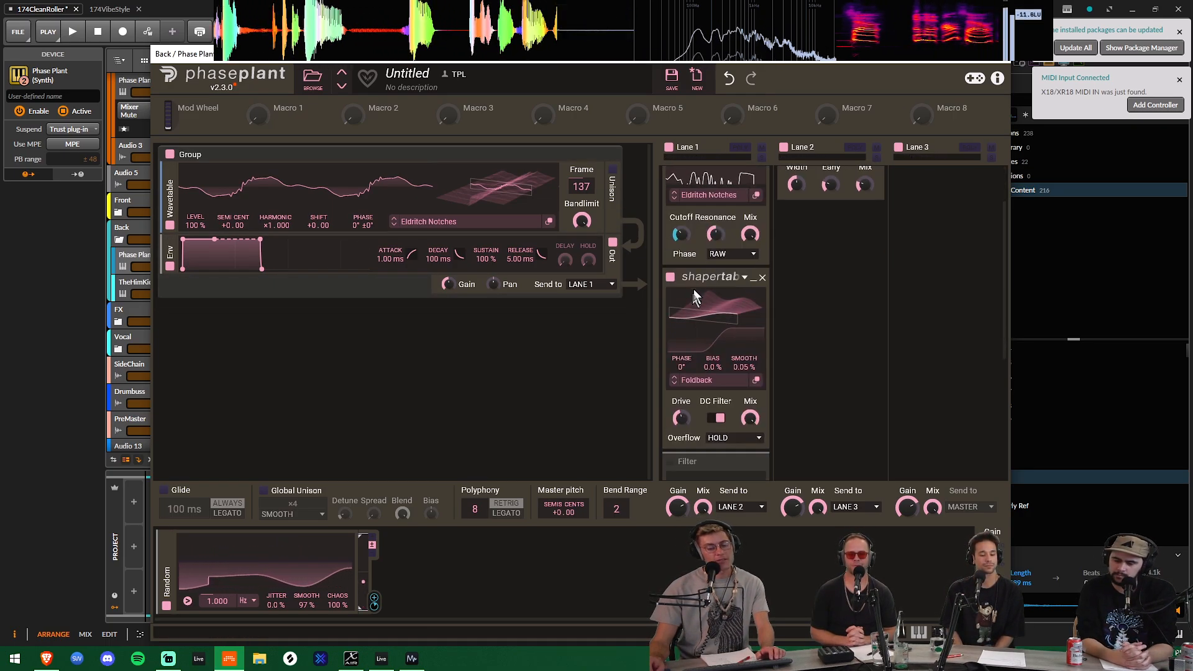
click(692, 384)
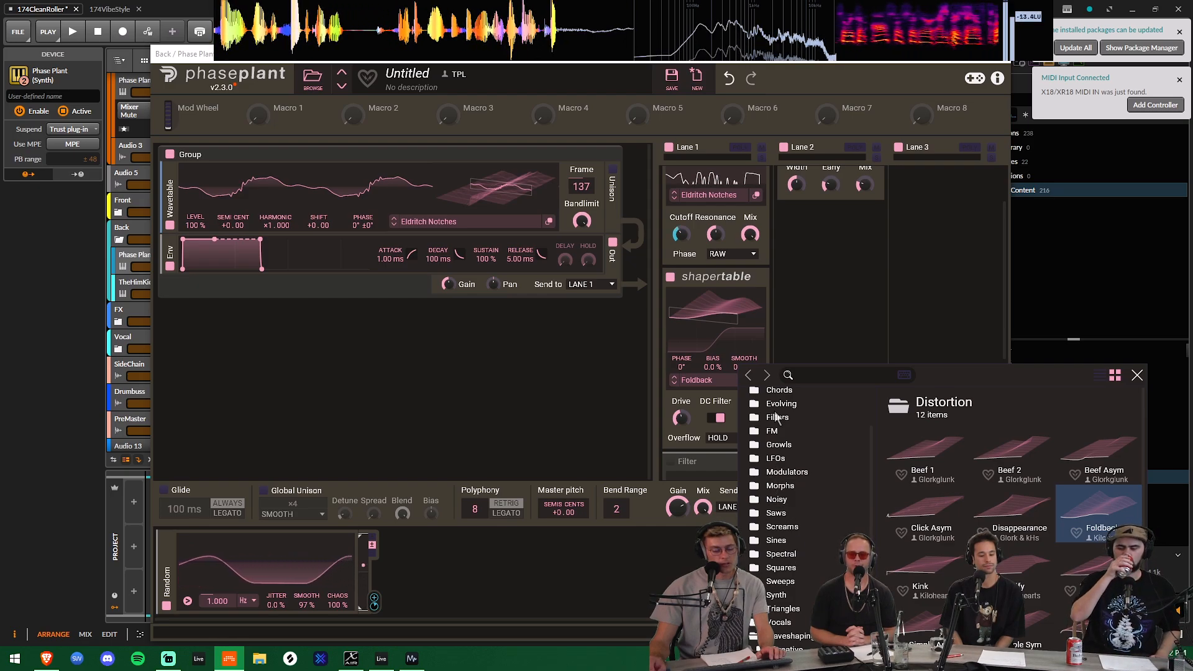
click(777, 418)
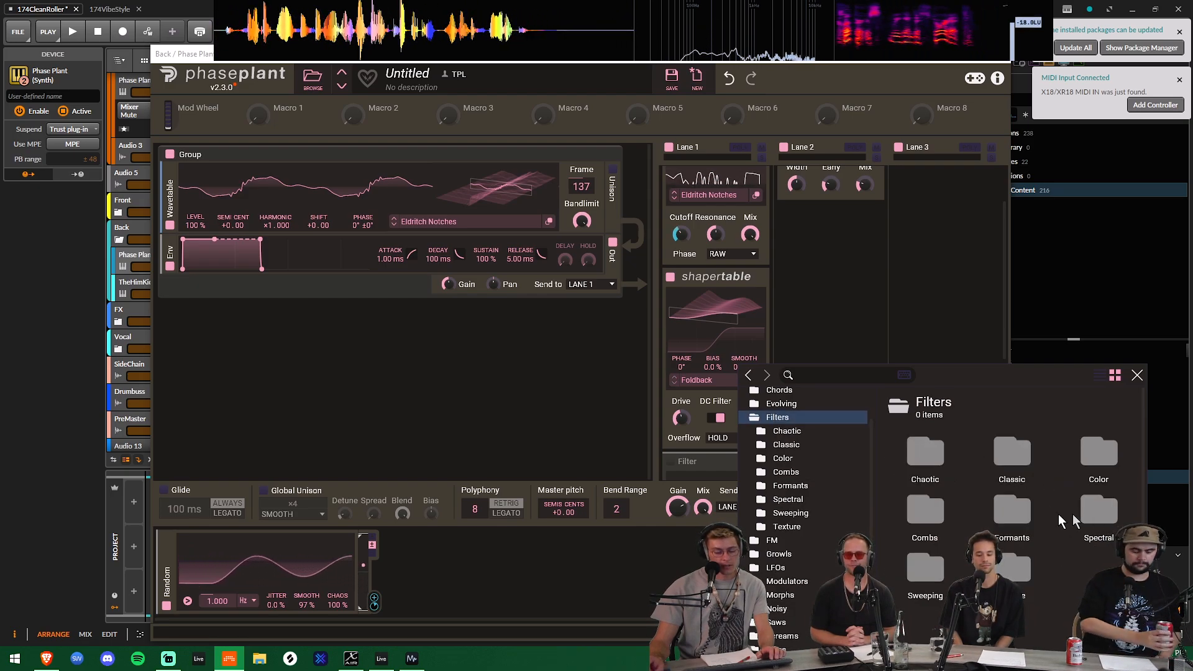
double_click(997, 521)
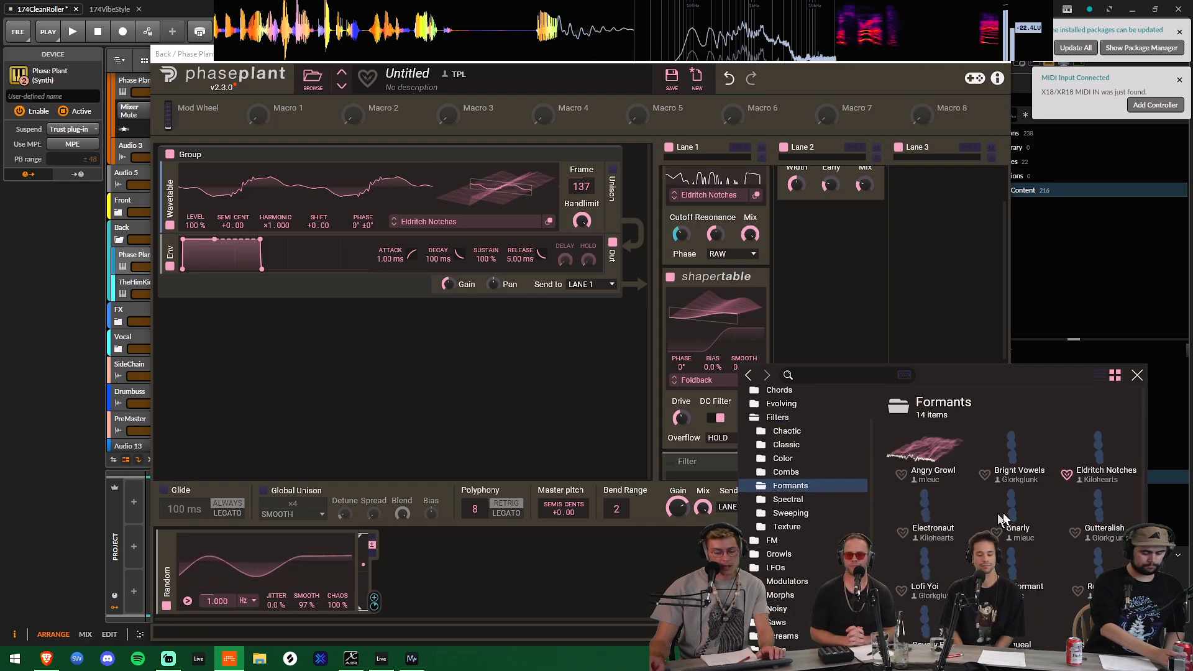
click(1086, 456)
click(1136, 377)
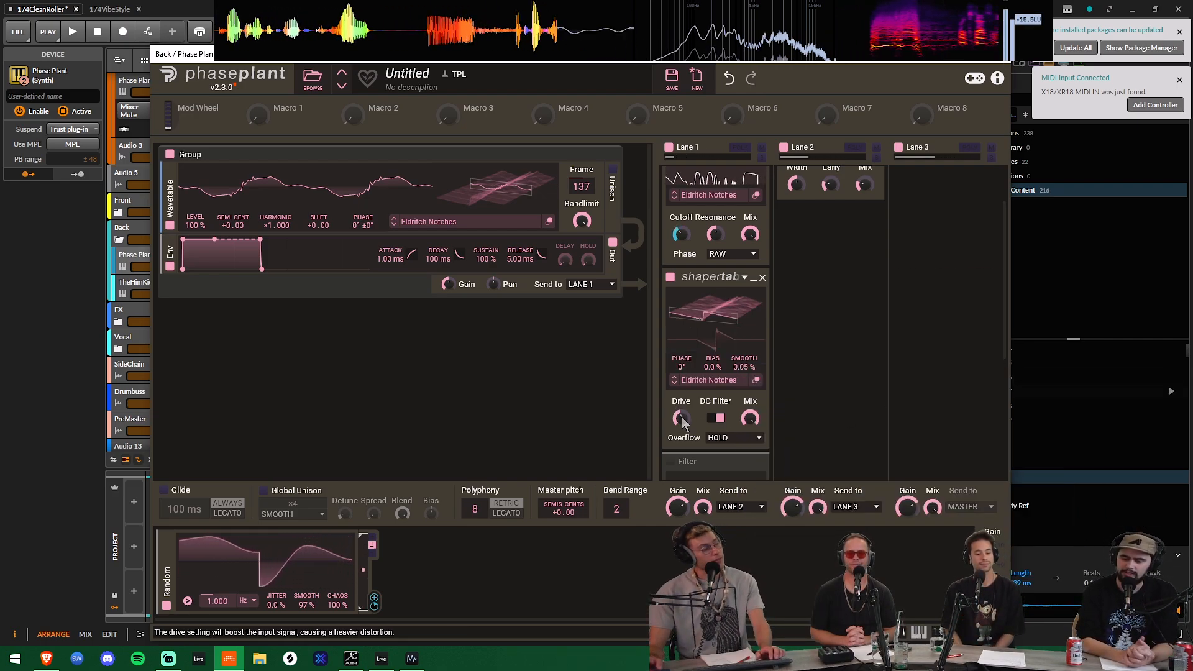
Lower the Shaper Table's drive and set its Smooth amount to 0.85%.
drag(684, 426, 684, 482)
drag(744, 367, 743, 346)
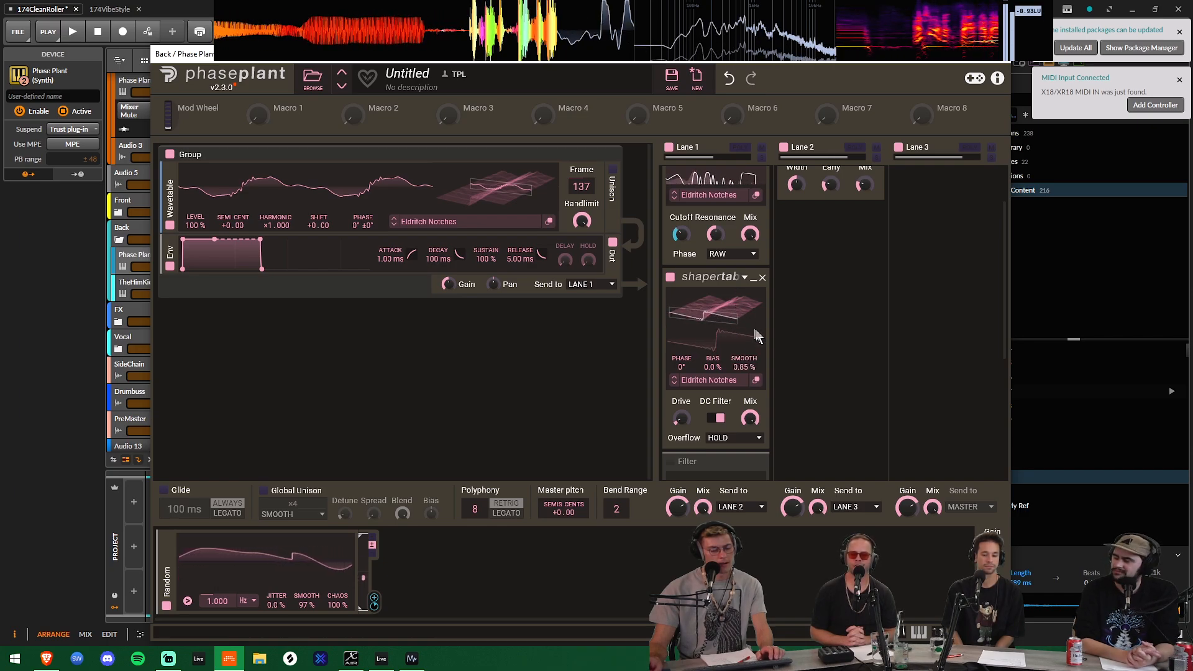
scroll(757, 335, down, 2)
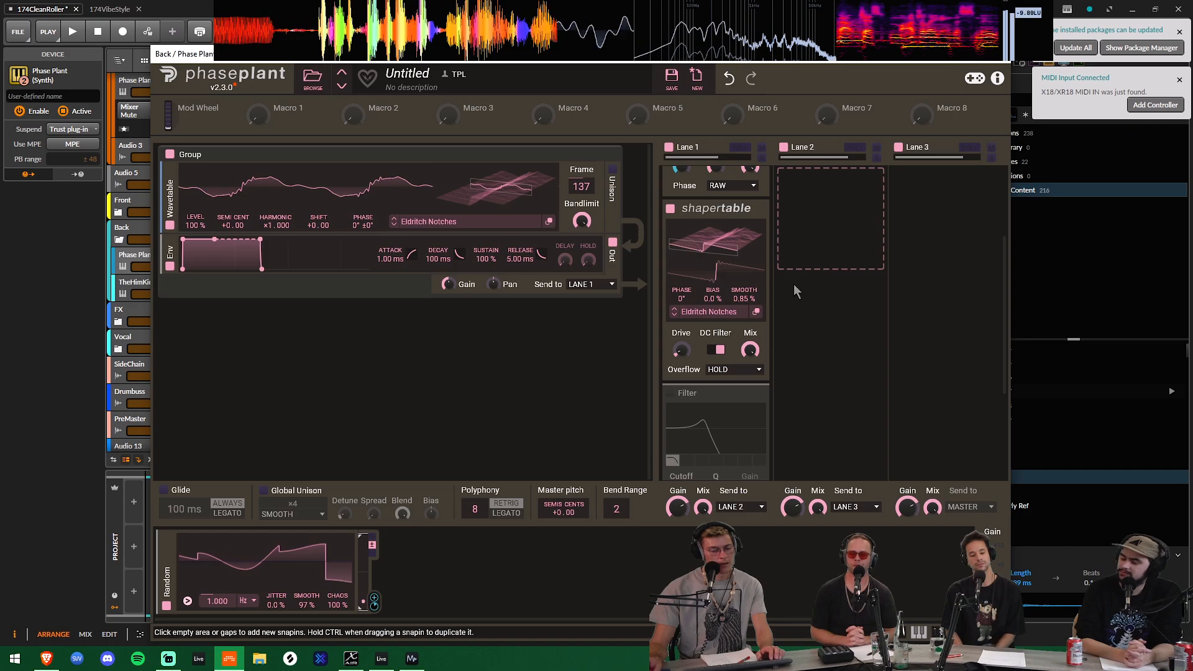
Duplicate the Random modulator, route the copy to the Shaper Table's Smooth at 0.593 Hz, and set the original's rate to 0.753 Hz.
scroll(797, 290, up, 3)
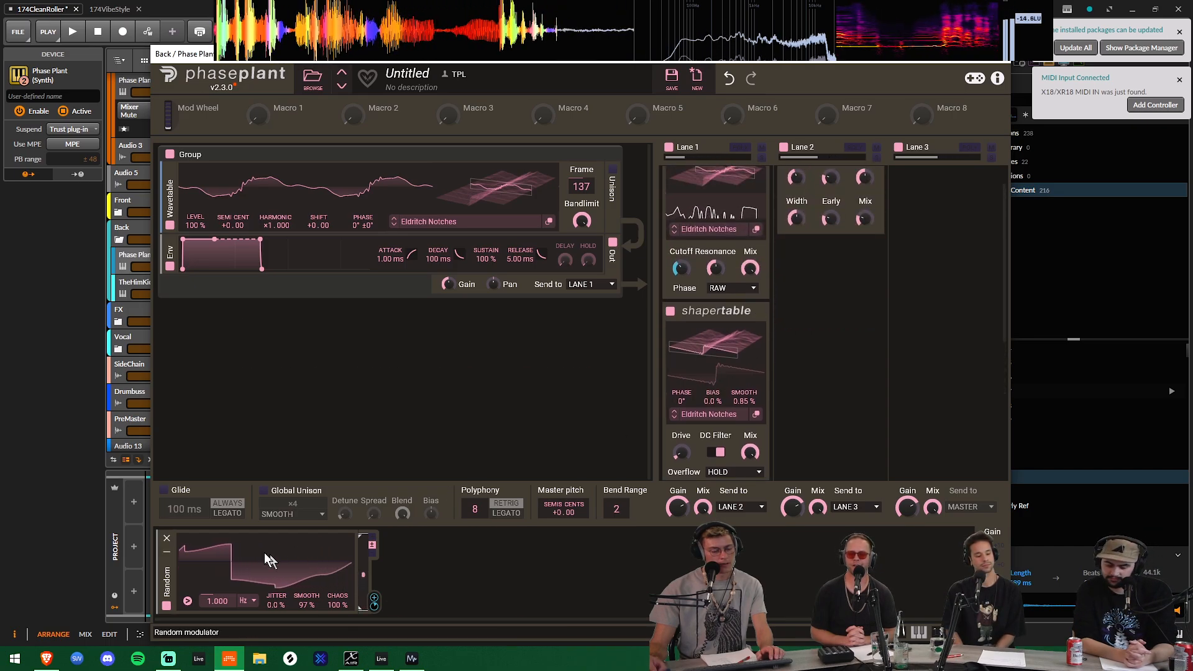
drag(166, 569, 438, 576)
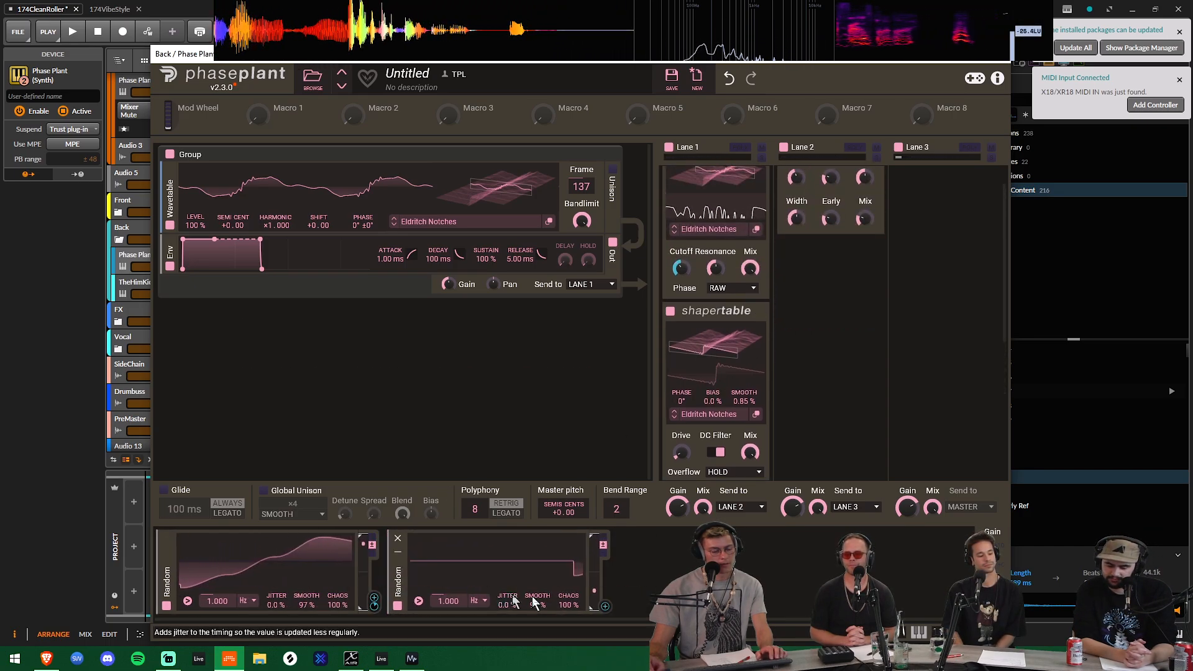
drag(605, 606, 744, 404)
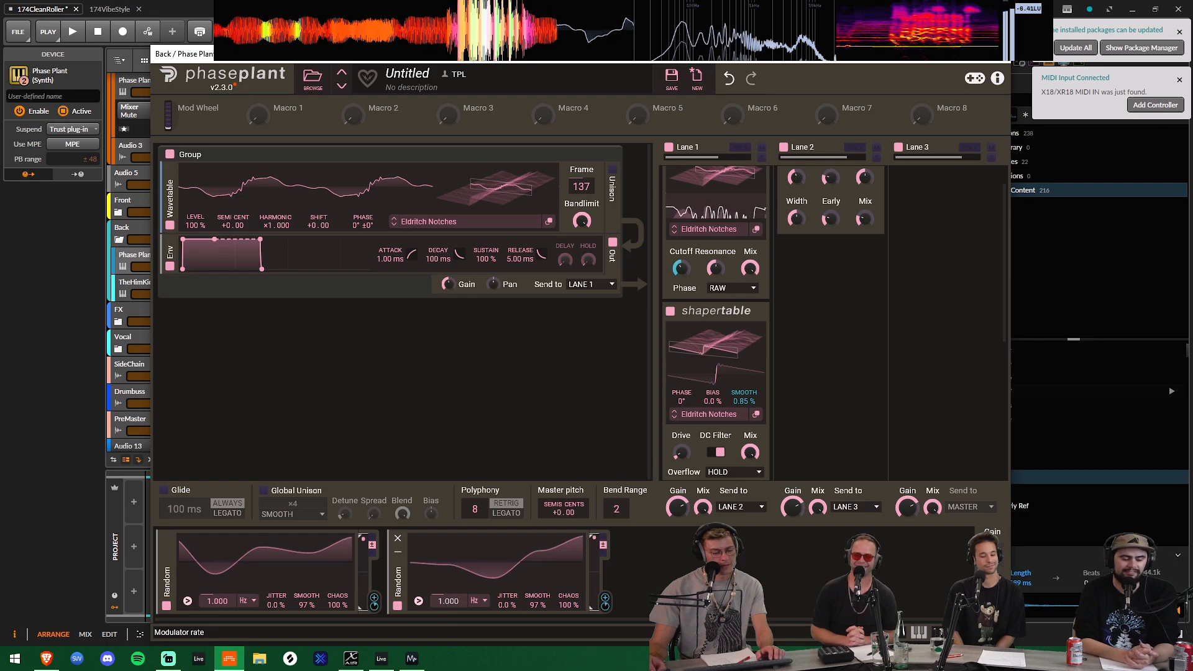
drag(448, 600, 448, 616)
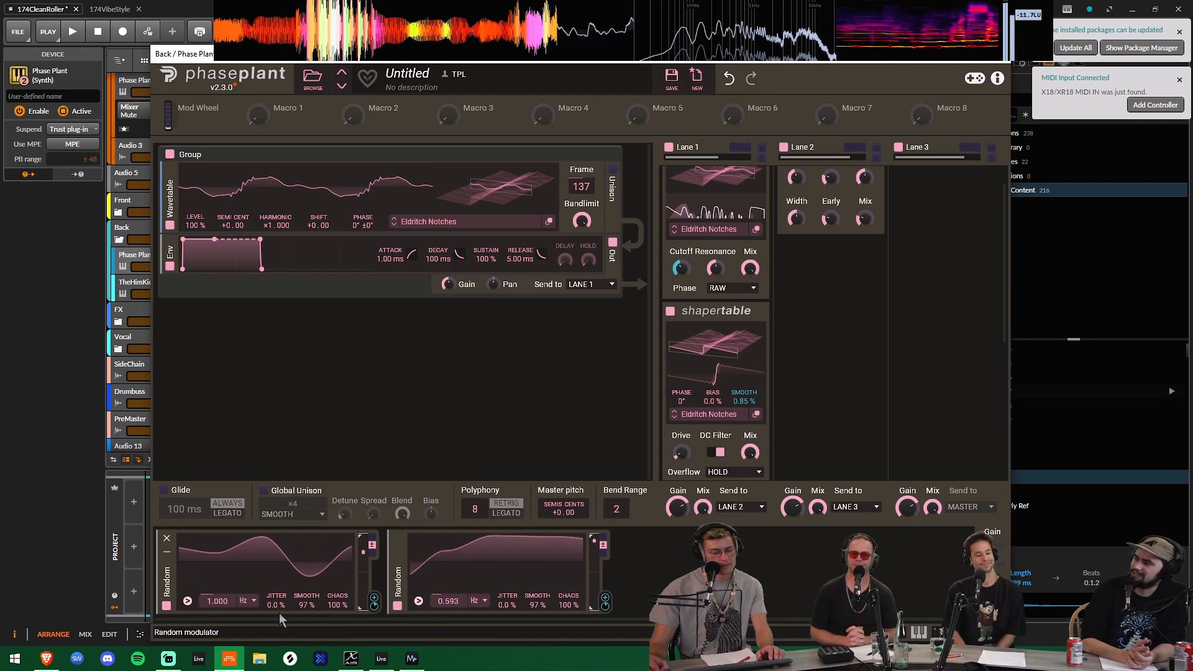
mouse_move(226, 599)
mouse_down()
mouse_move(226, 579)
mouse_move(226, 606)
mouse_up()
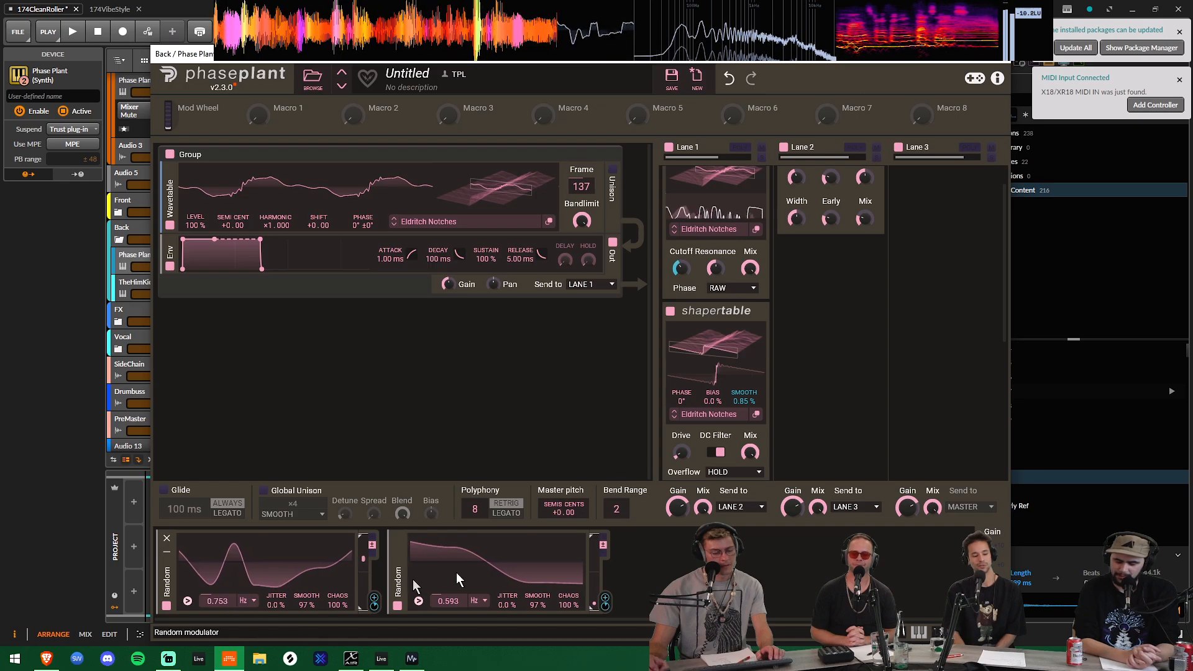
Add a Multipass effect below the Reverb in Lane 2.
scroll(829, 317, up, 1)
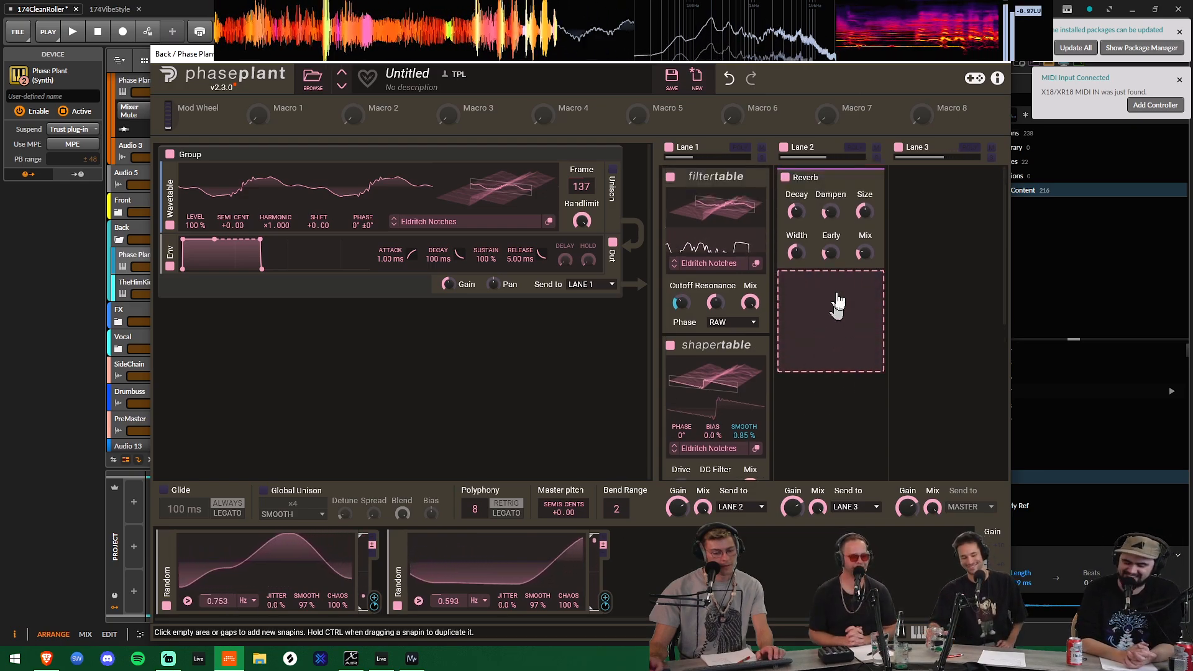
click(833, 326)
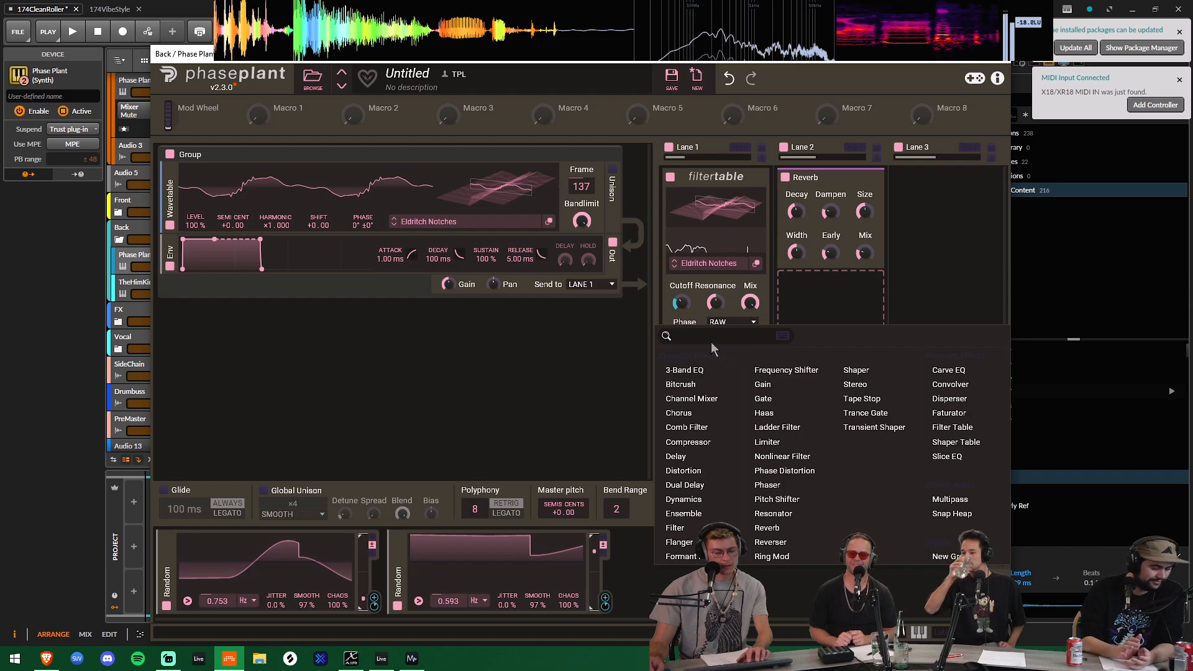
text(ot)
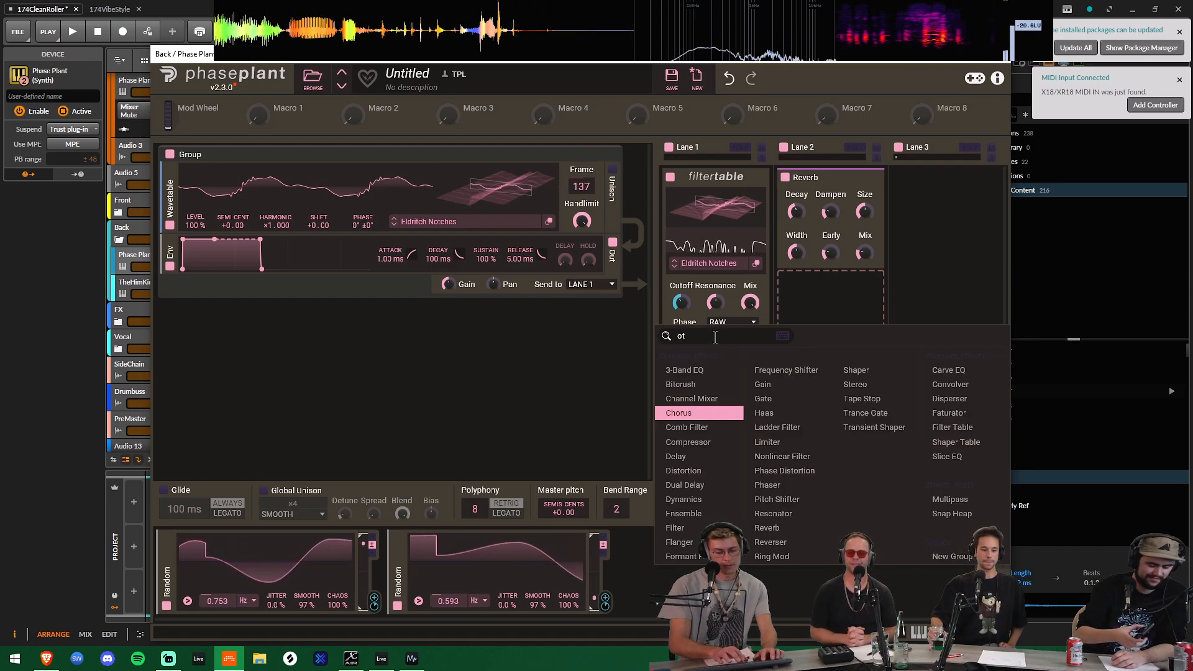
key(BackSpace)
key(BackSpace)
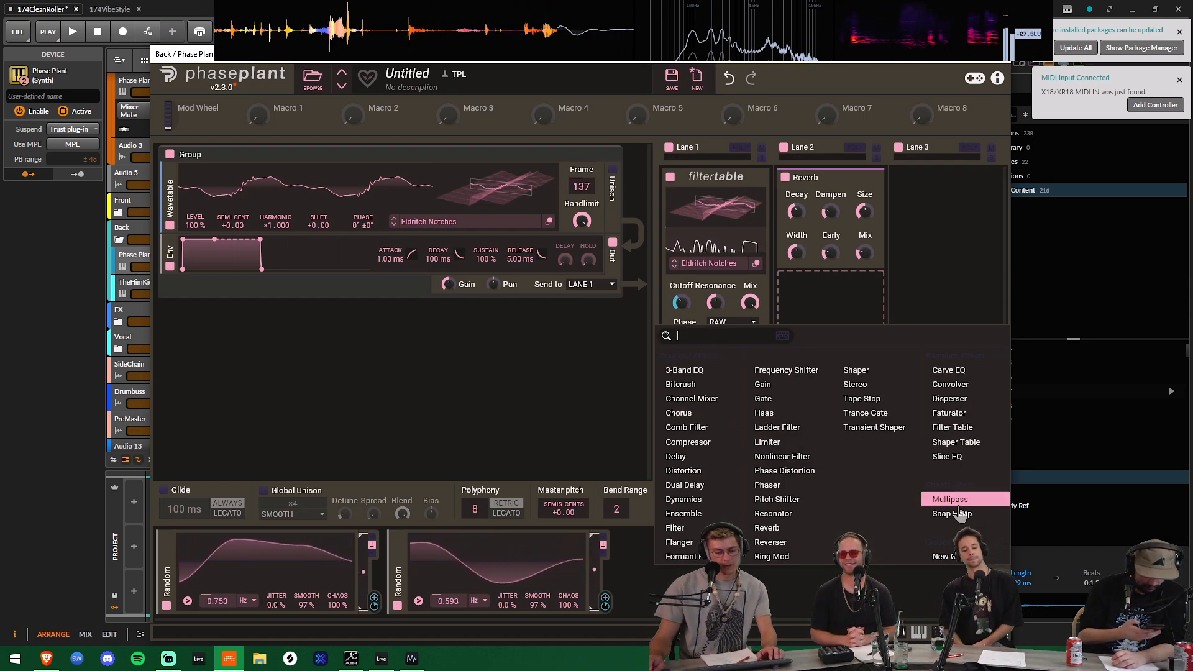
click(949, 499)
Search the Multipass presets for "ott" and load the Mr. OTT preset.
click(818, 304)
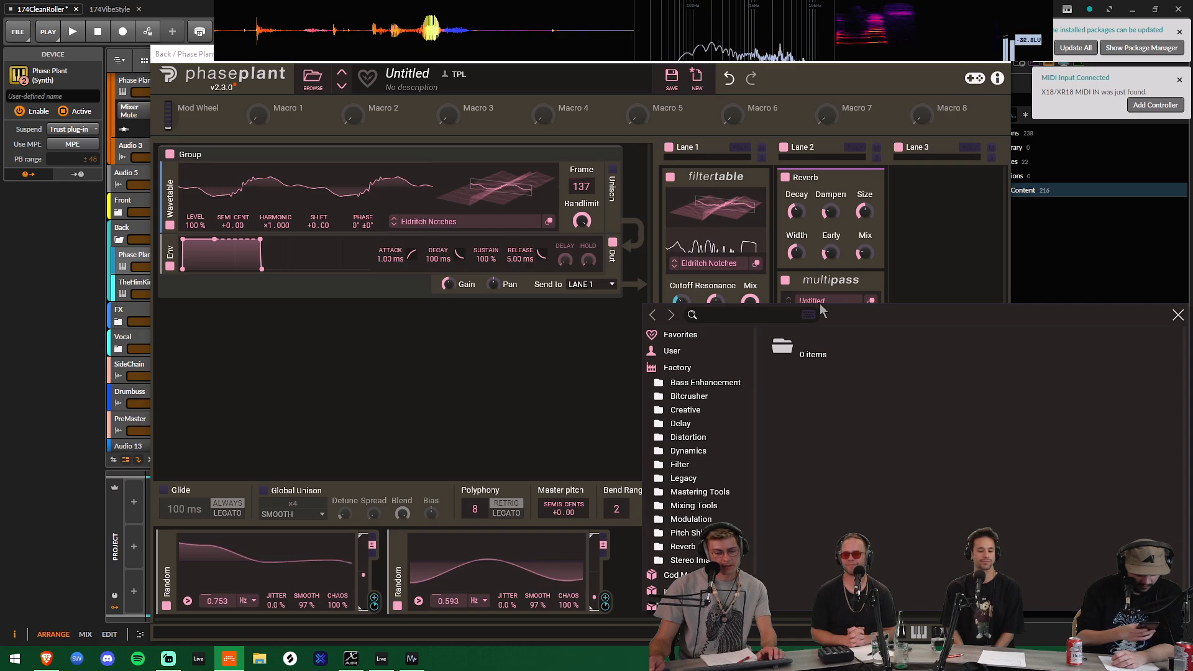
click(730, 315)
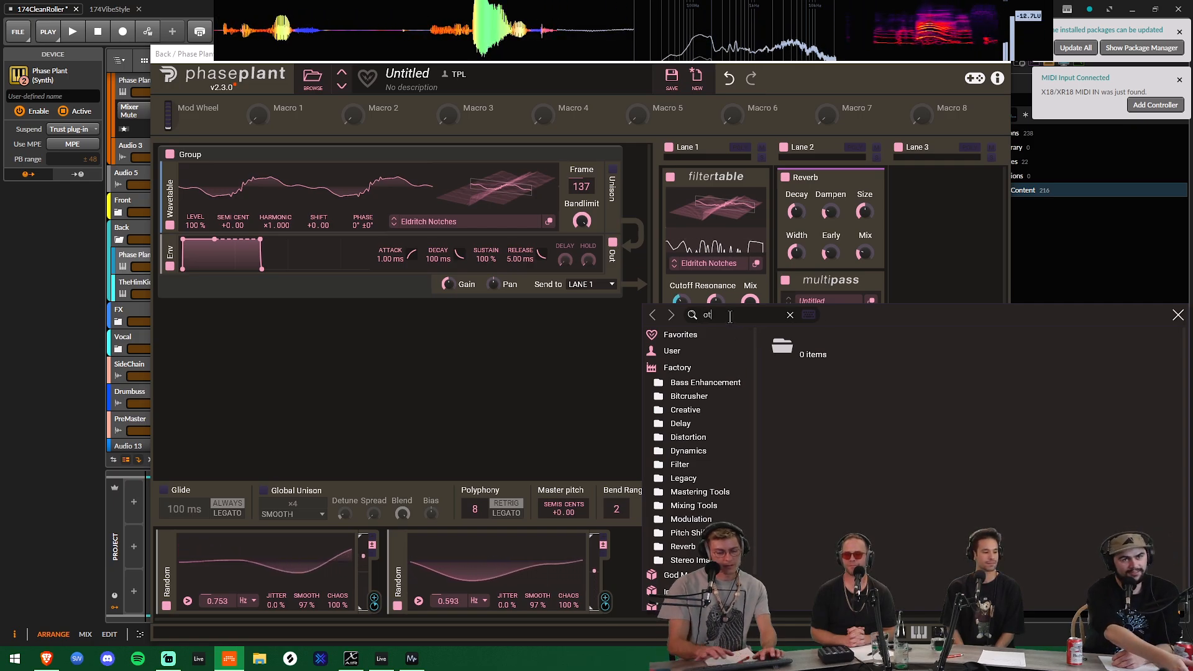
text(ott)
click(806, 374)
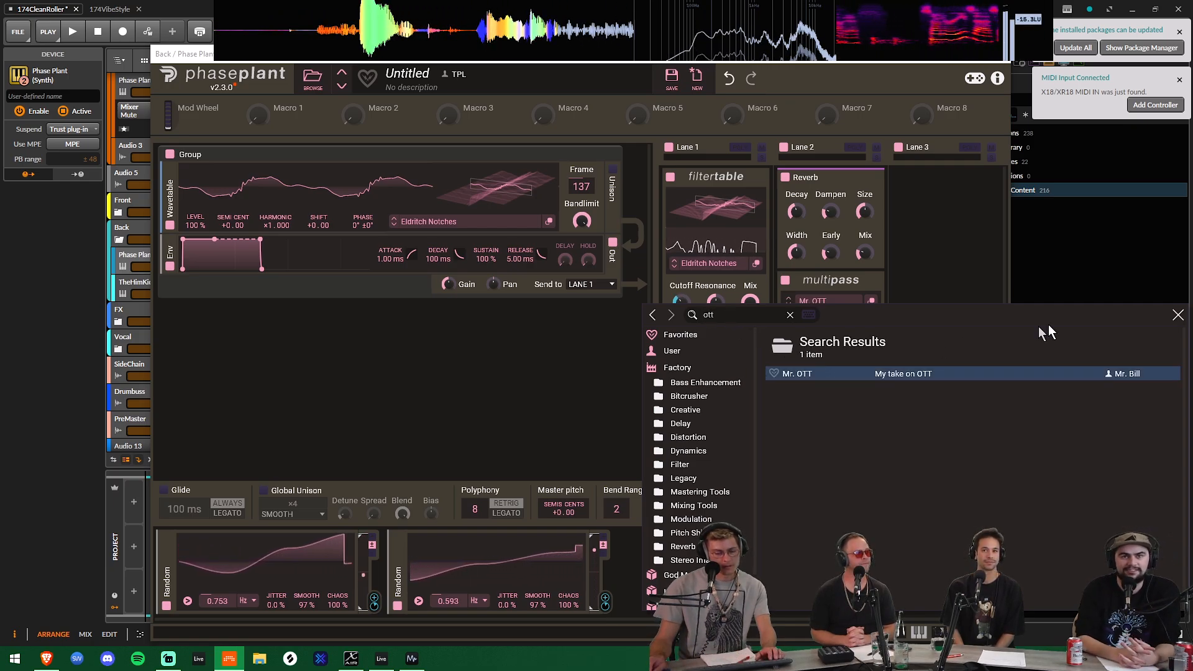
click(1177, 315)
Start and stop project playback to audition the patch with the Multipass compression.
key(space)
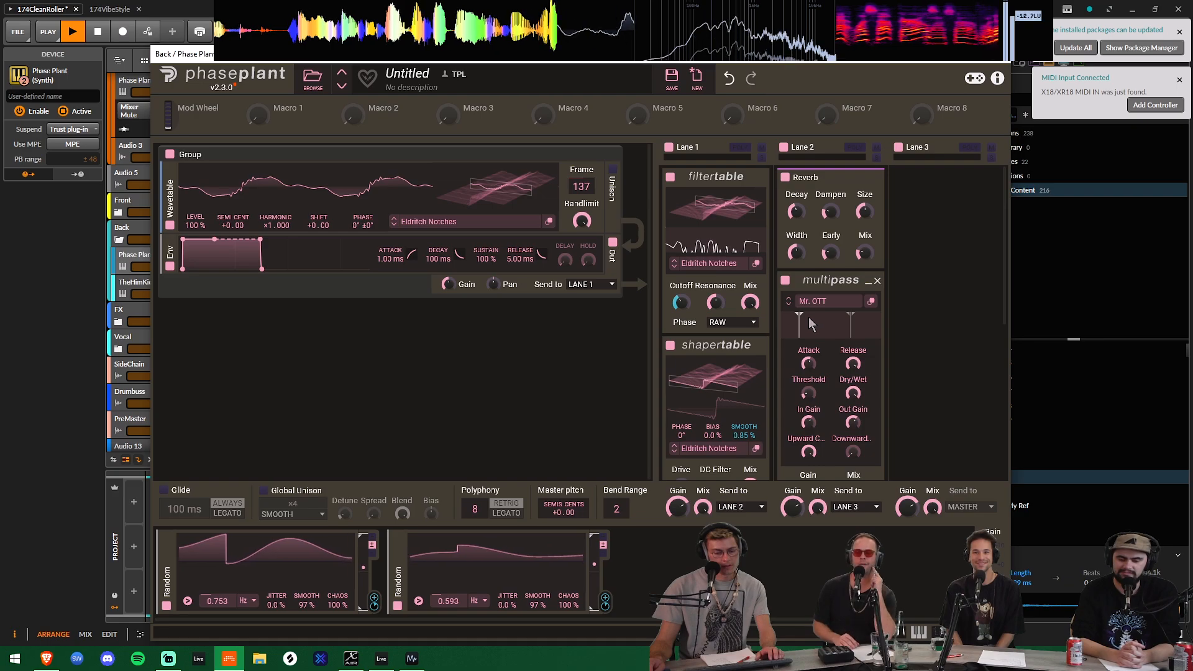
scroll(814, 351, down, 2)
key(space)
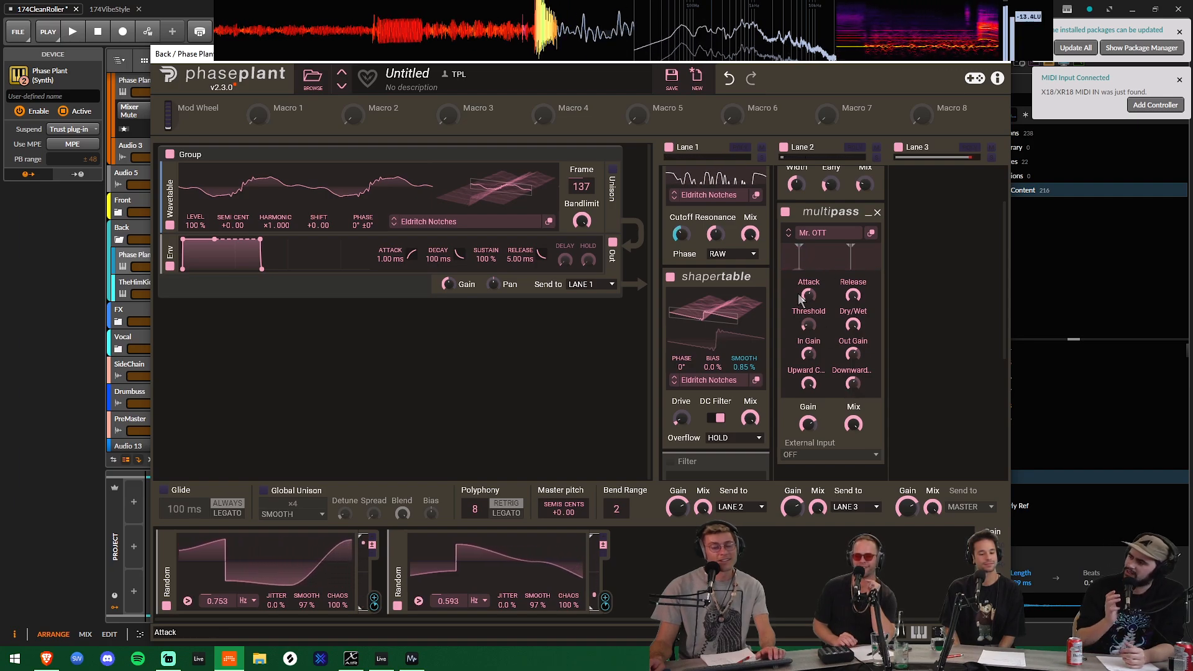
scroll(809, 323, up, 1)
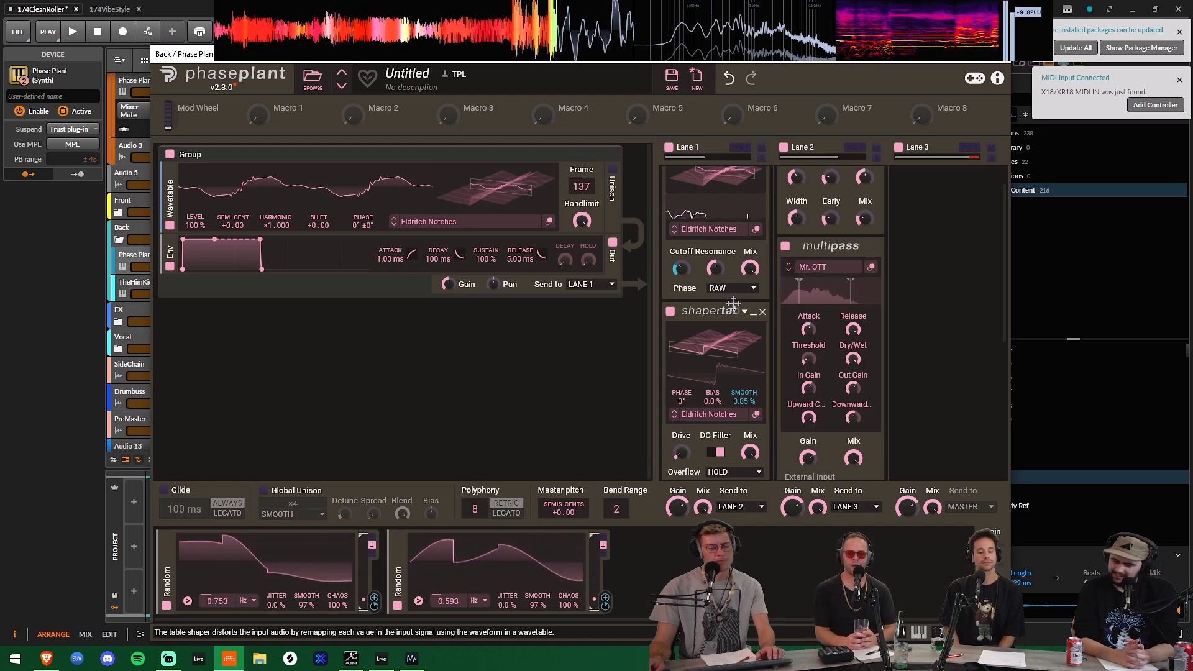
key(space)
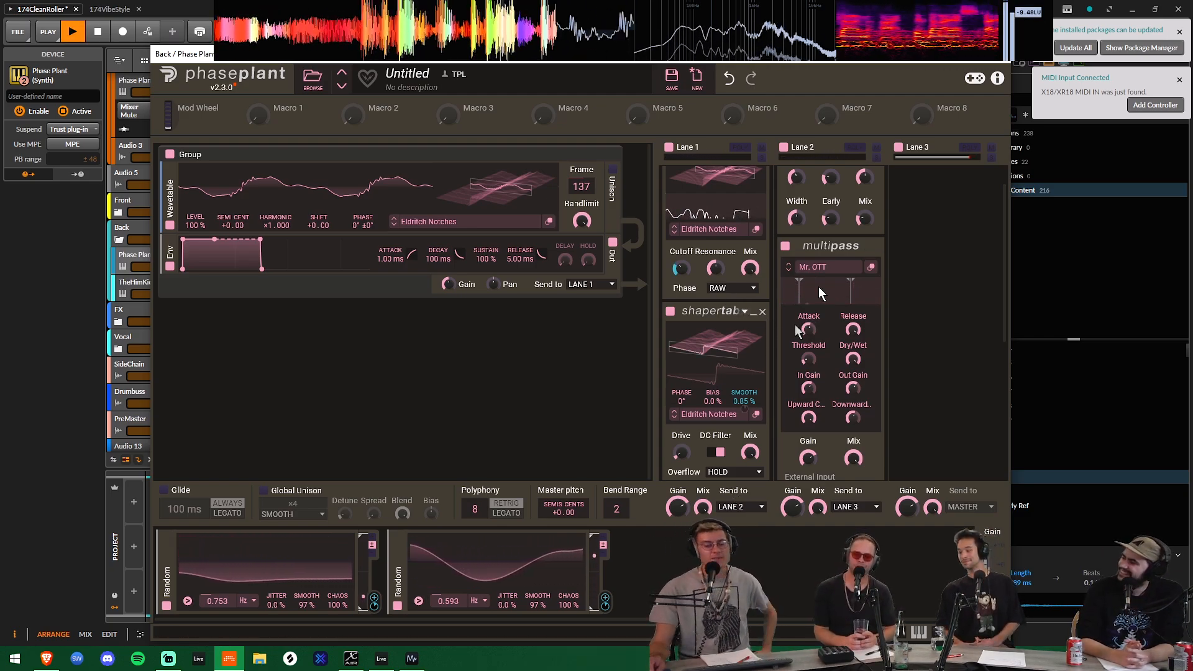
Close the Phase Plant window, select a position on its track in the arrangement and stop playback.
click(1000, 55)
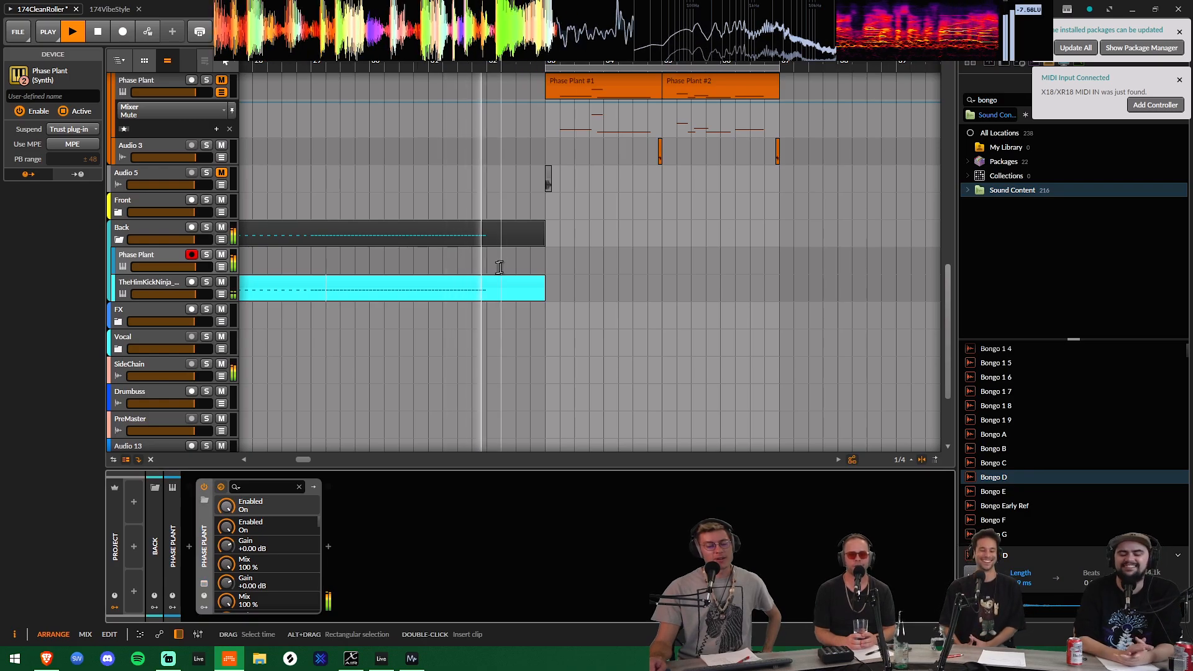
click(447, 269)
key(space)
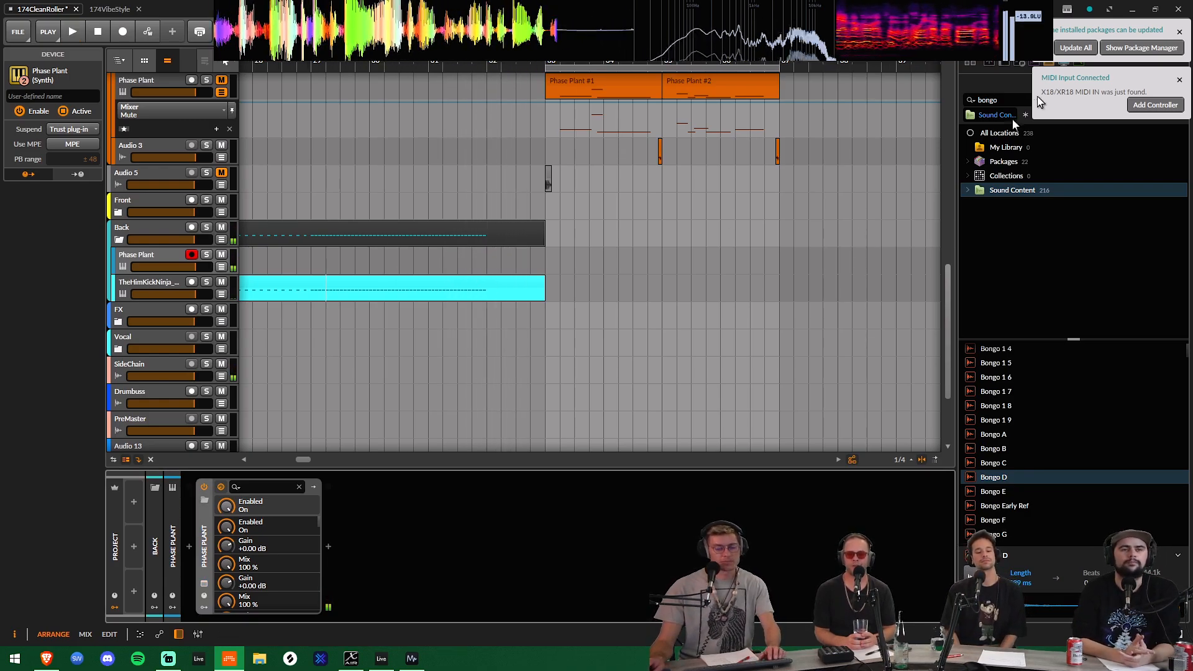